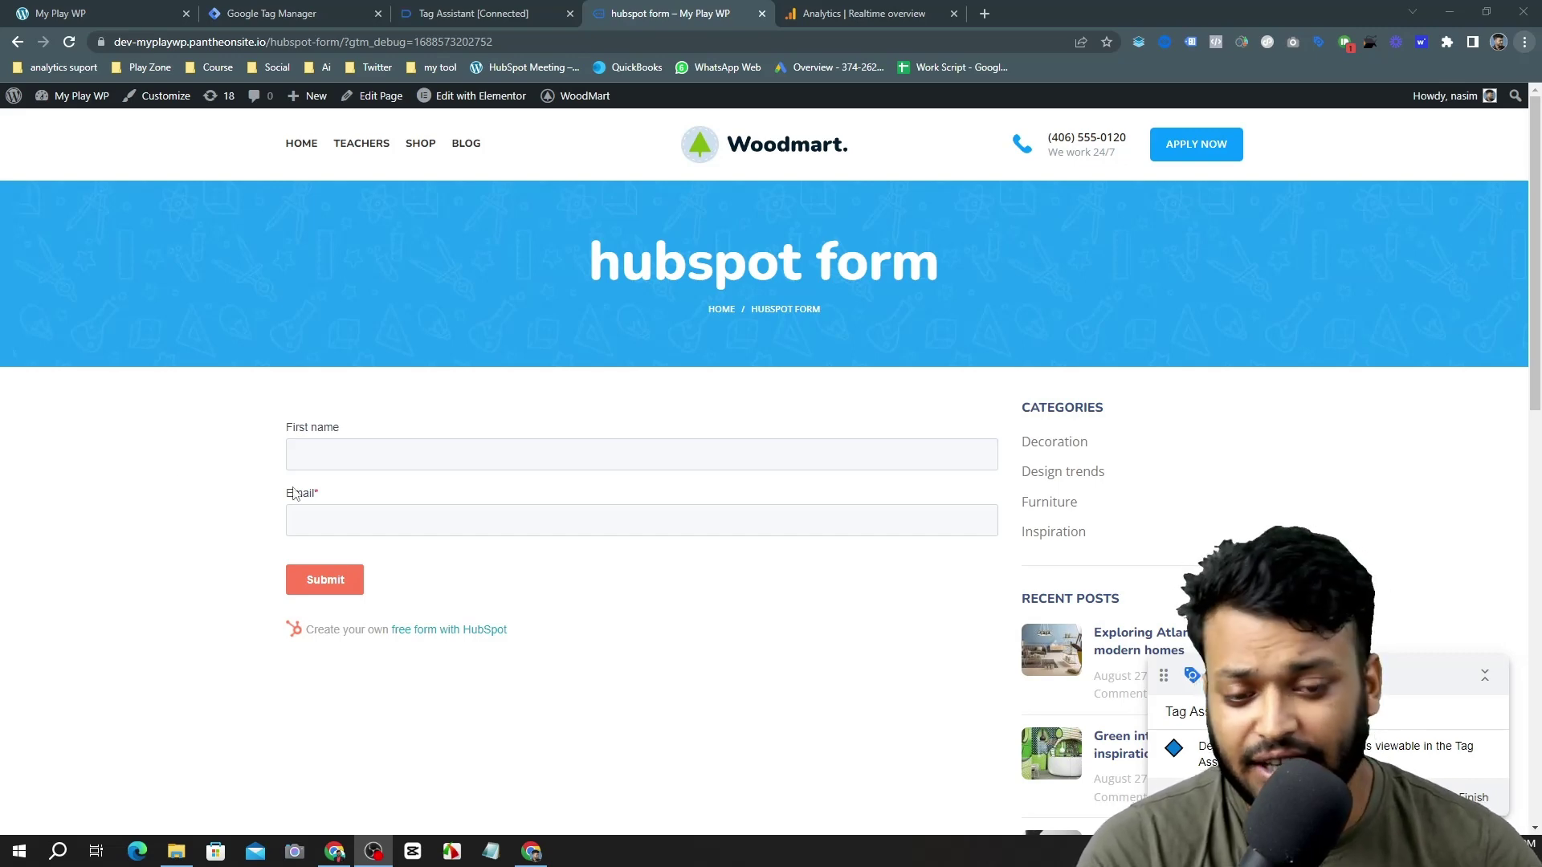
pyautogui.click(355, 457)
pyautogui.click(246, 454)
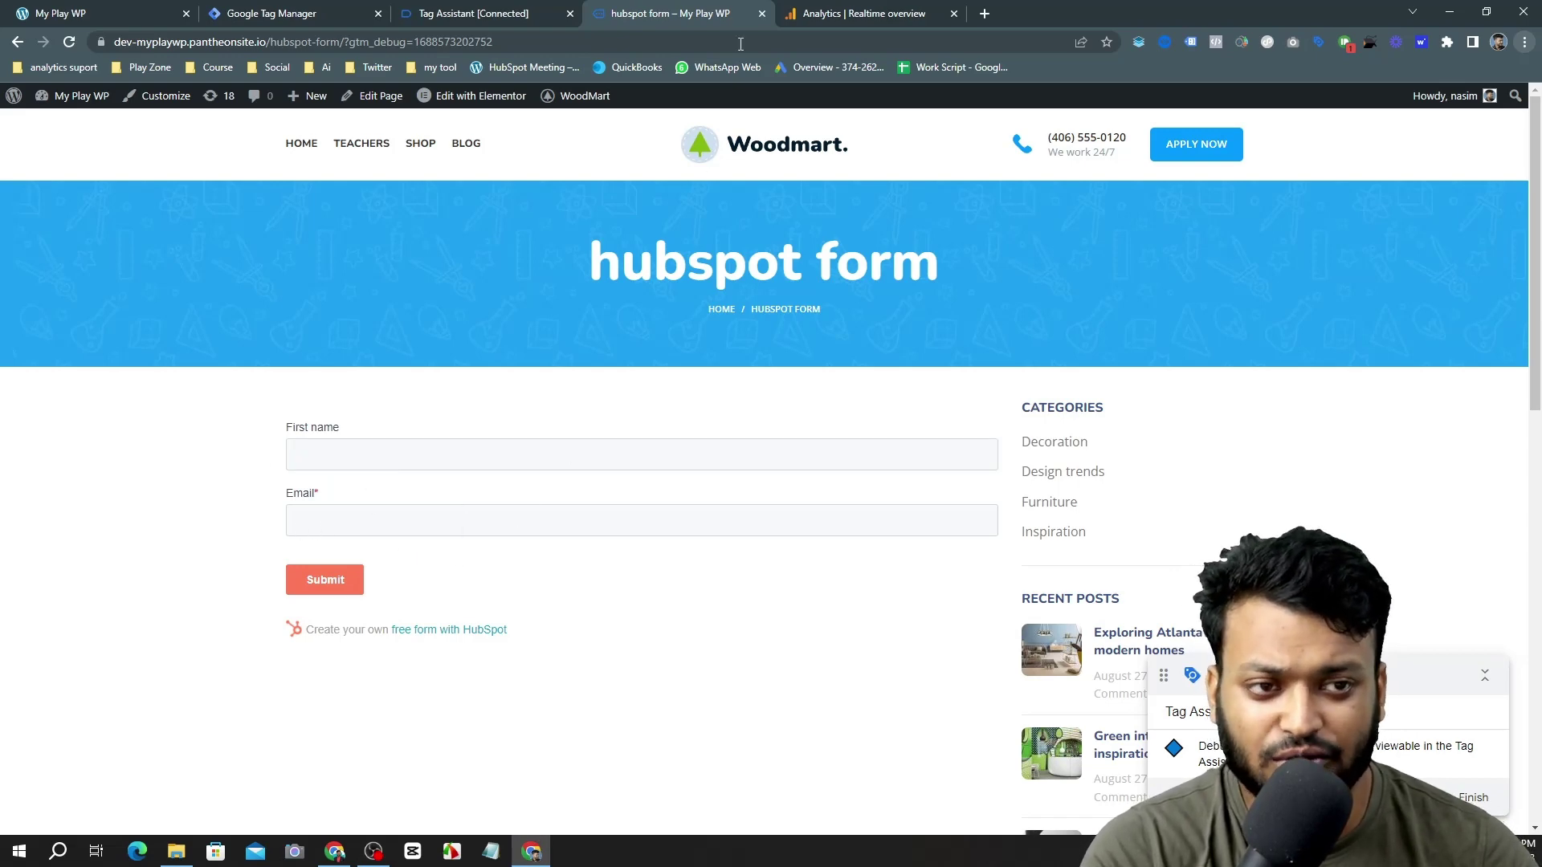
pyautogui.click(803, 13)
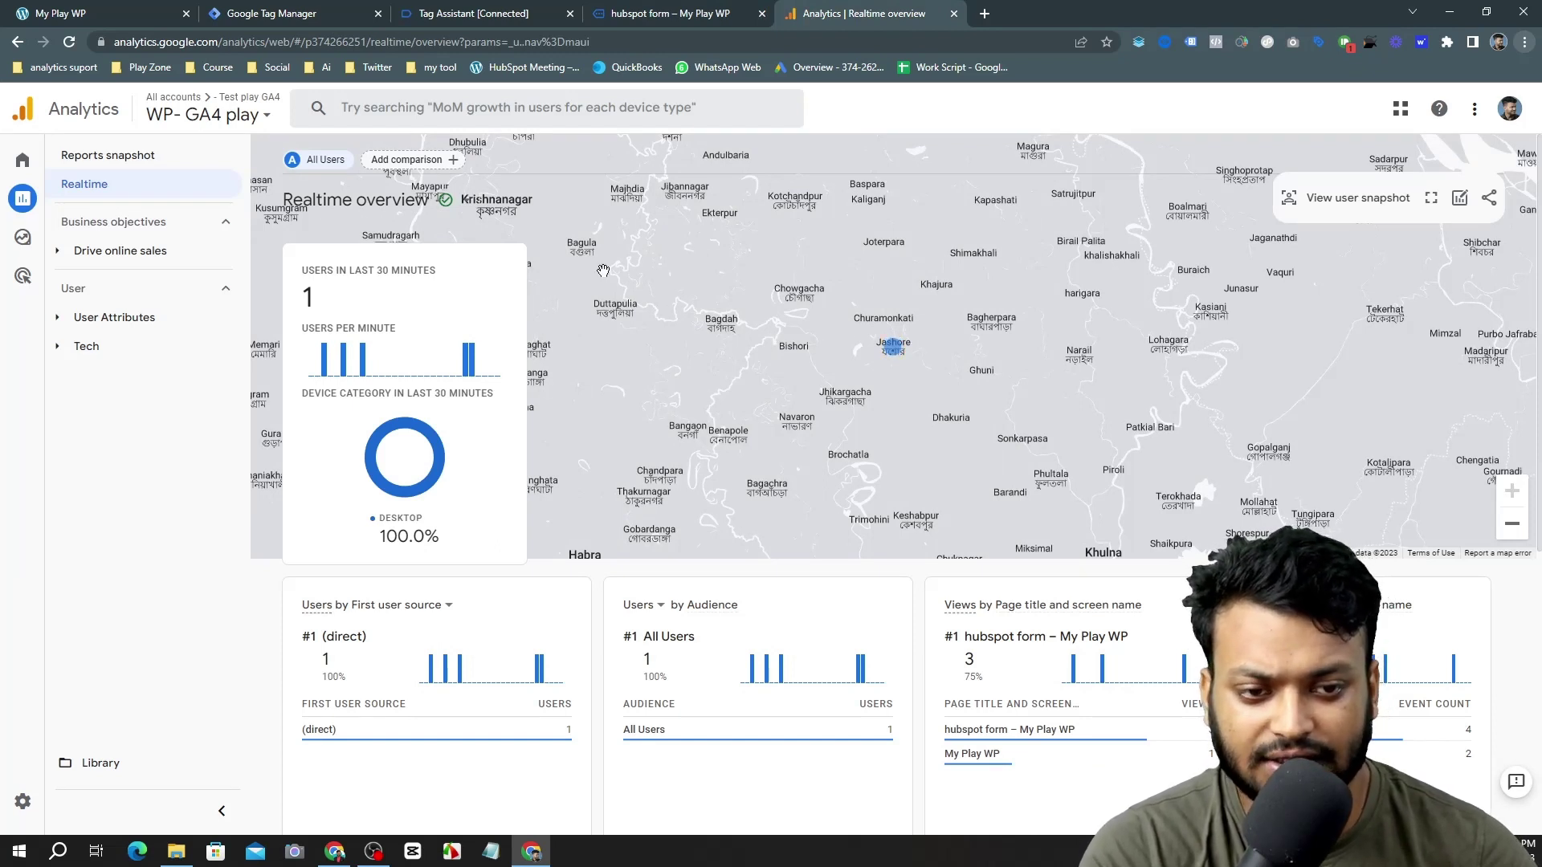
pyautogui.click(671, 13)
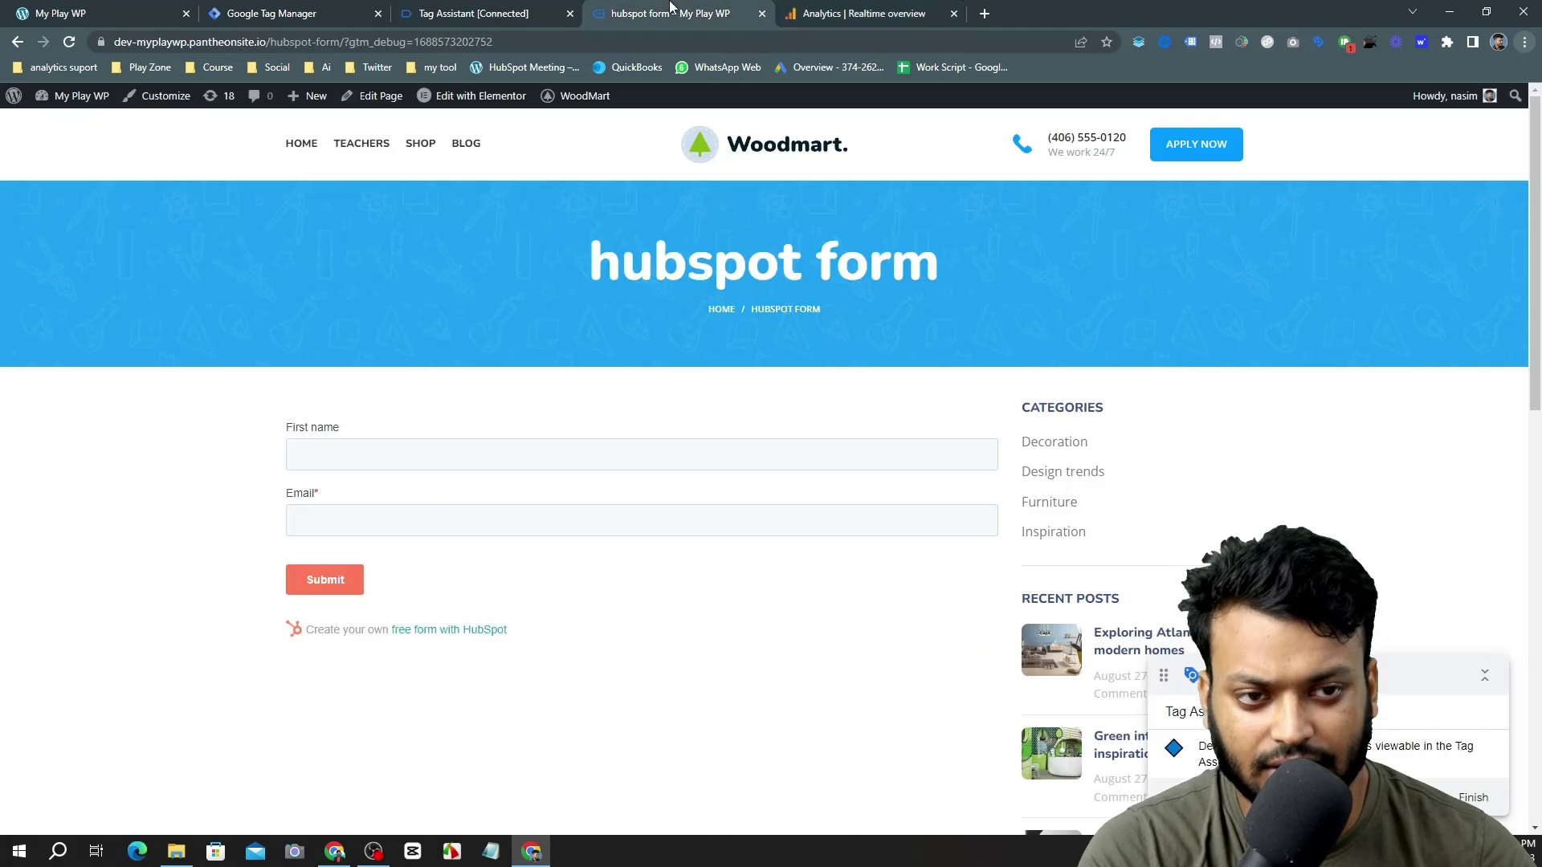
pyautogui.click(485, 9)
pyautogui.click(740, 11)
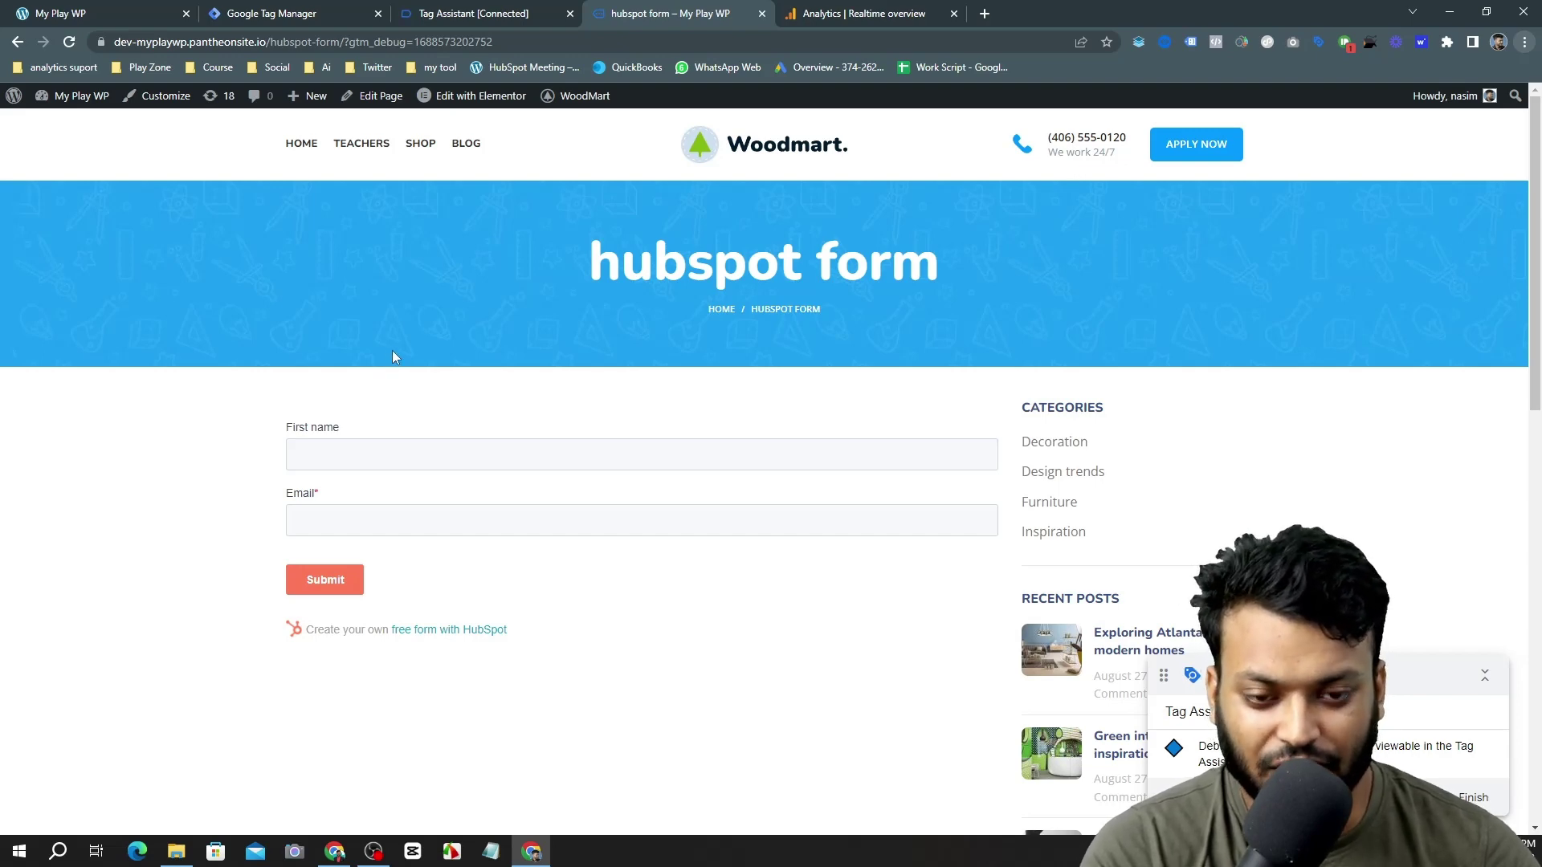
pyautogui.click(330, 11)
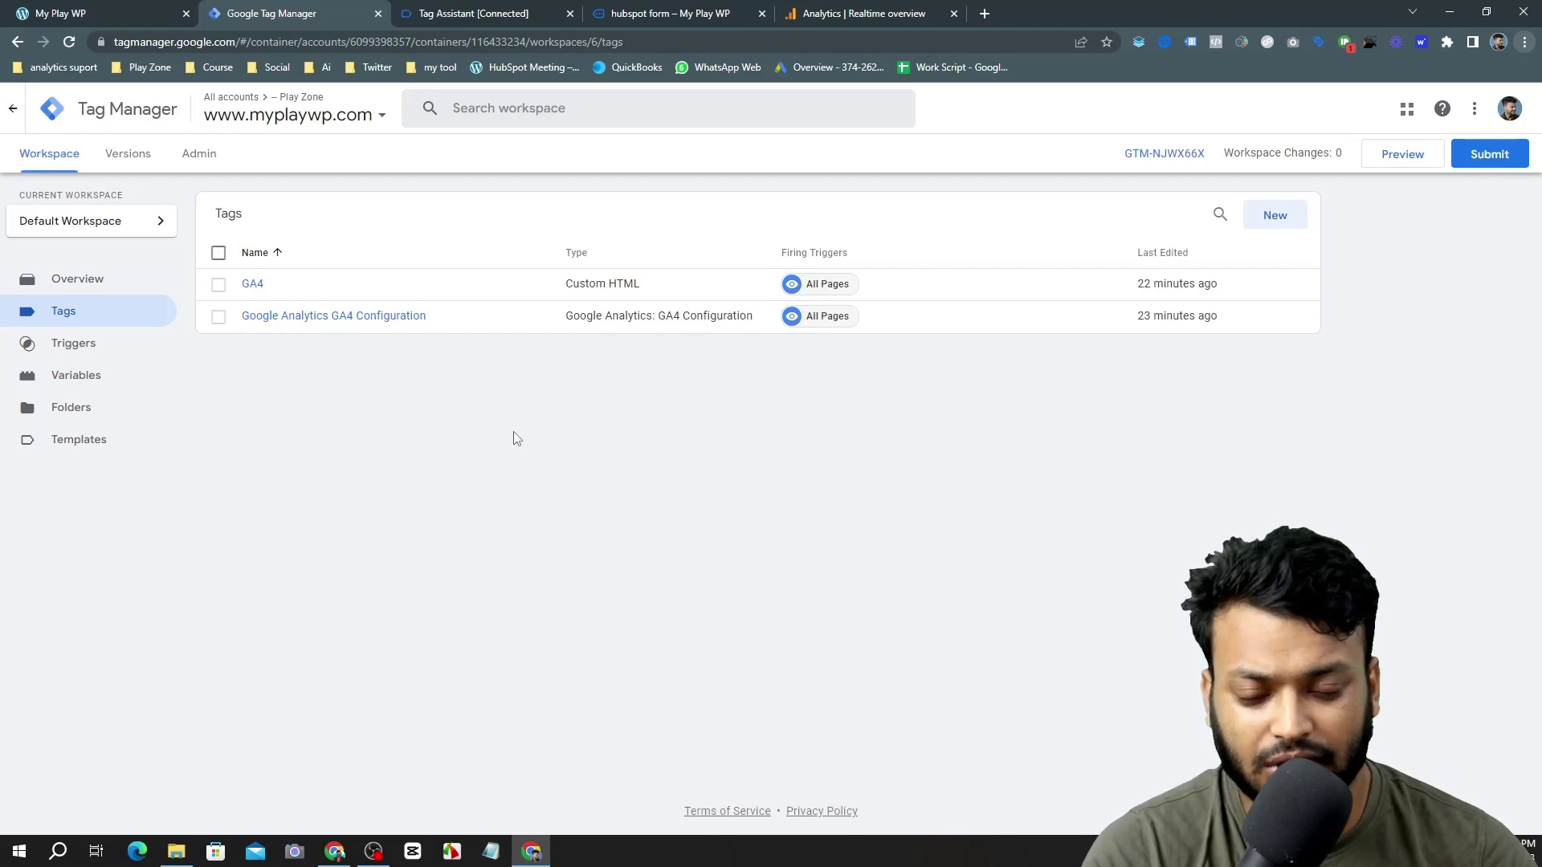
pyautogui.click(1133, 155)
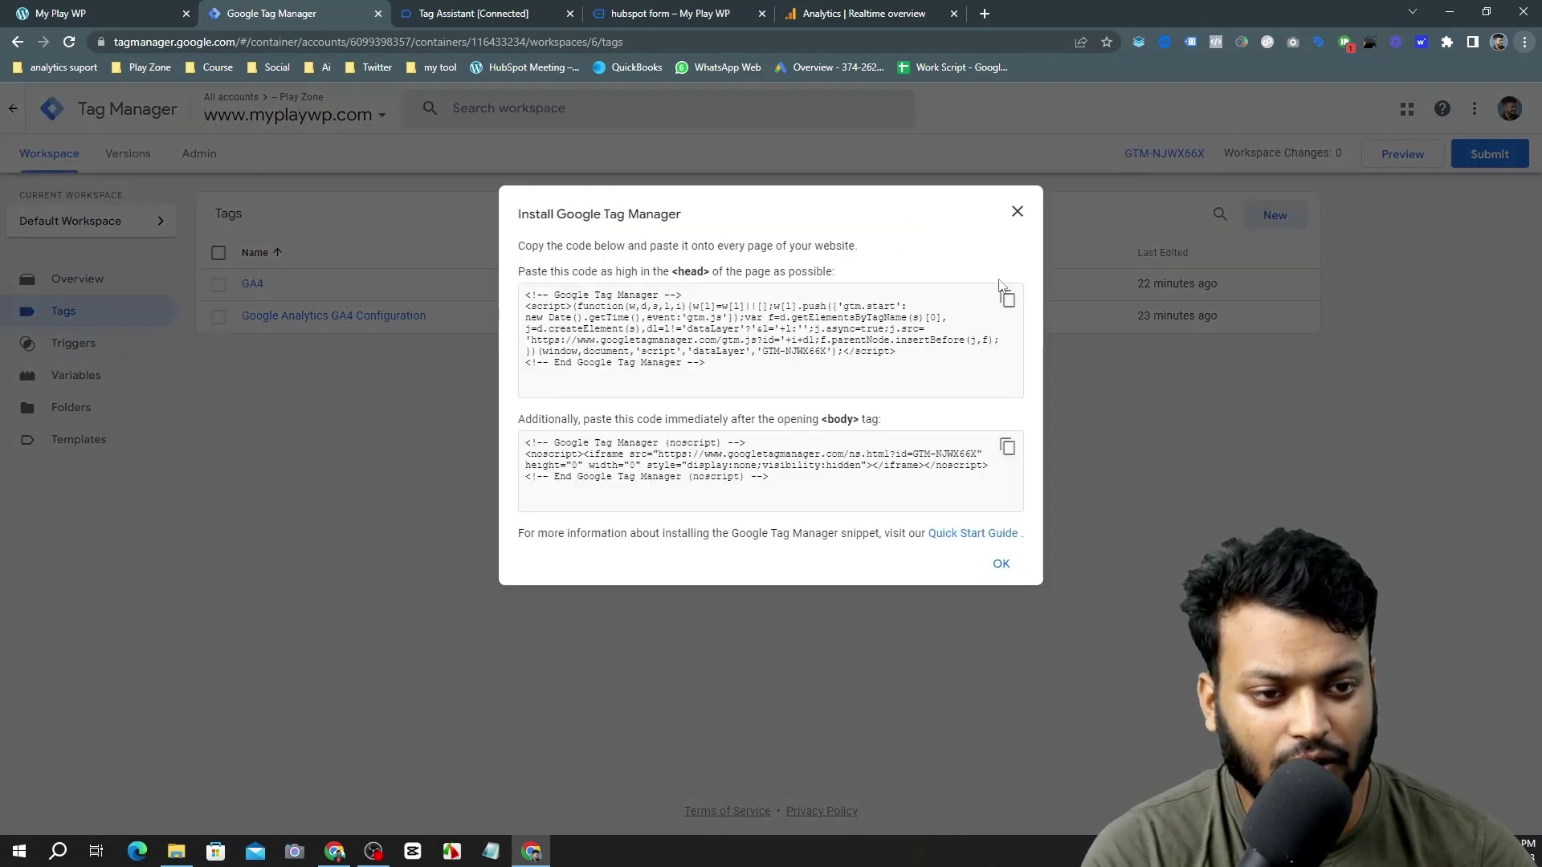
pyautogui.click(1006, 298)
pyautogui.click(1001, 455)
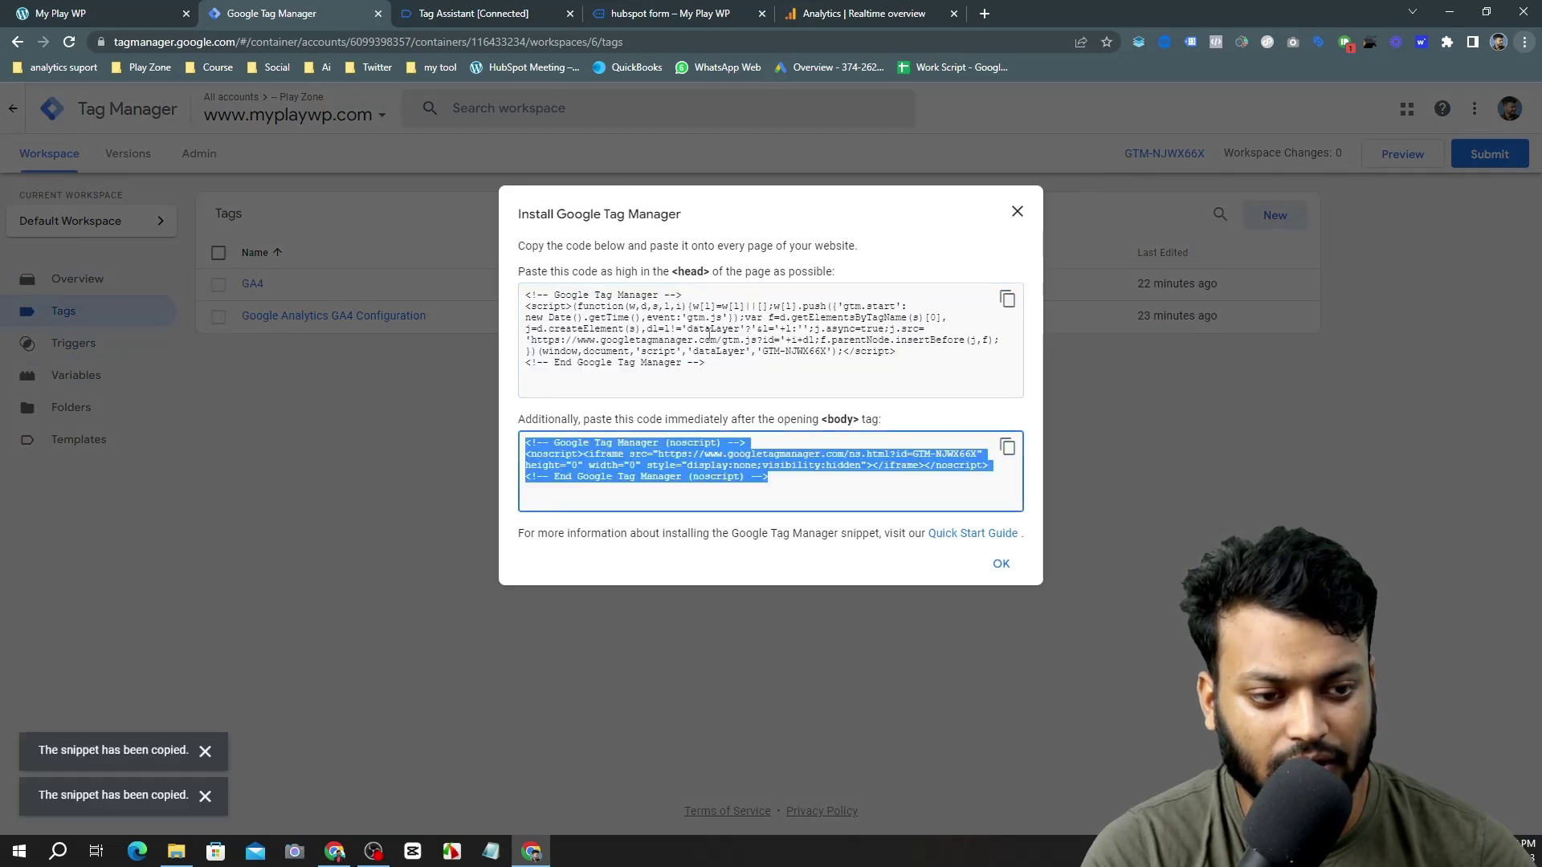
pyautogui.moveTo(673, 273); pyautogui.dragTo(717, 273)
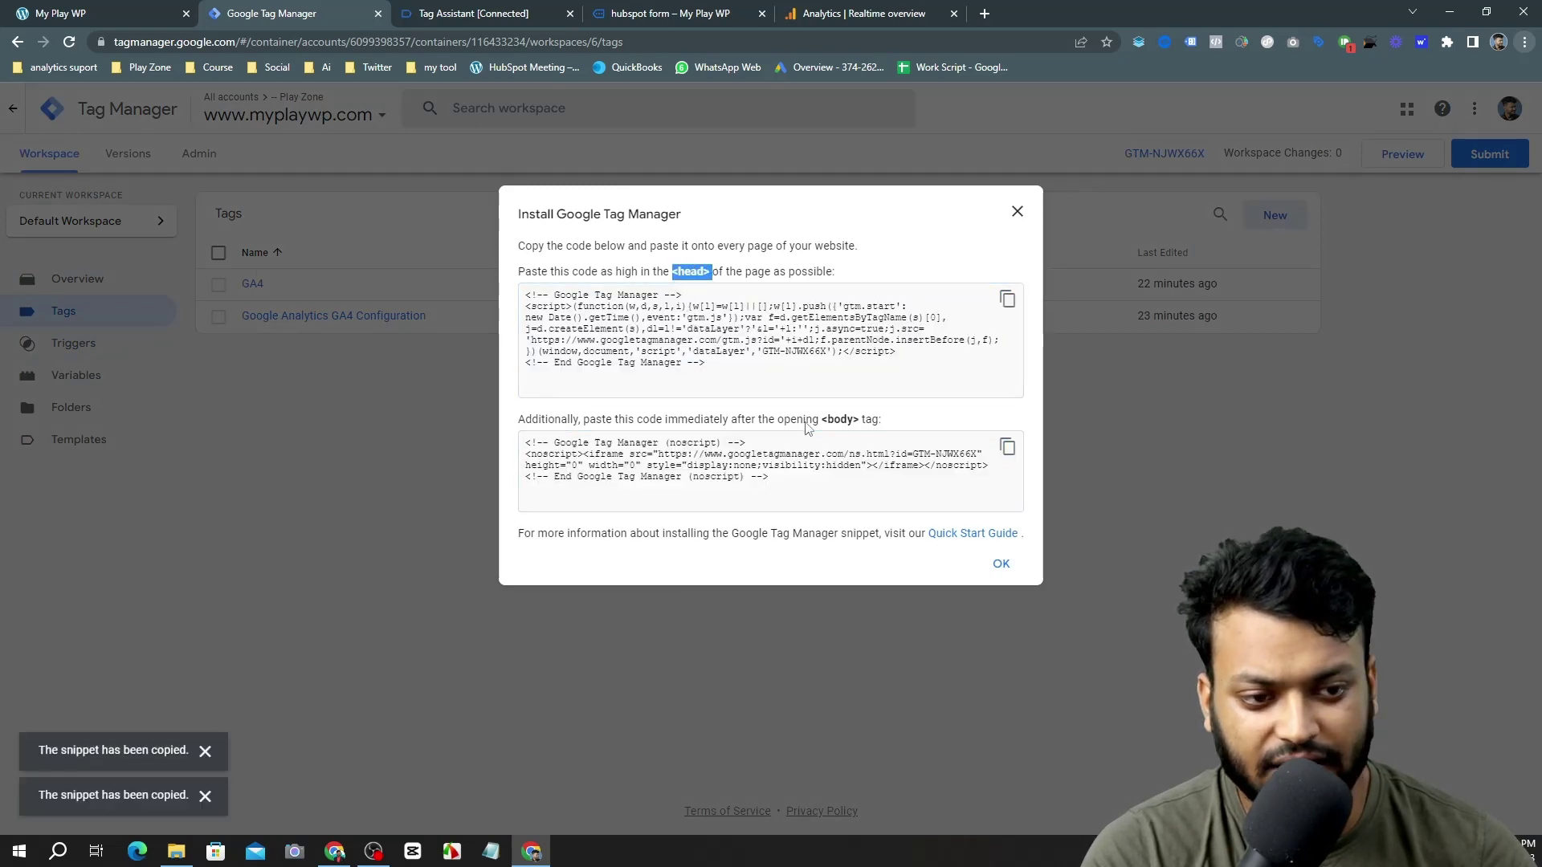
pyautogui.moveTo(820, 423); pyautogui.dragTo(848, 422)
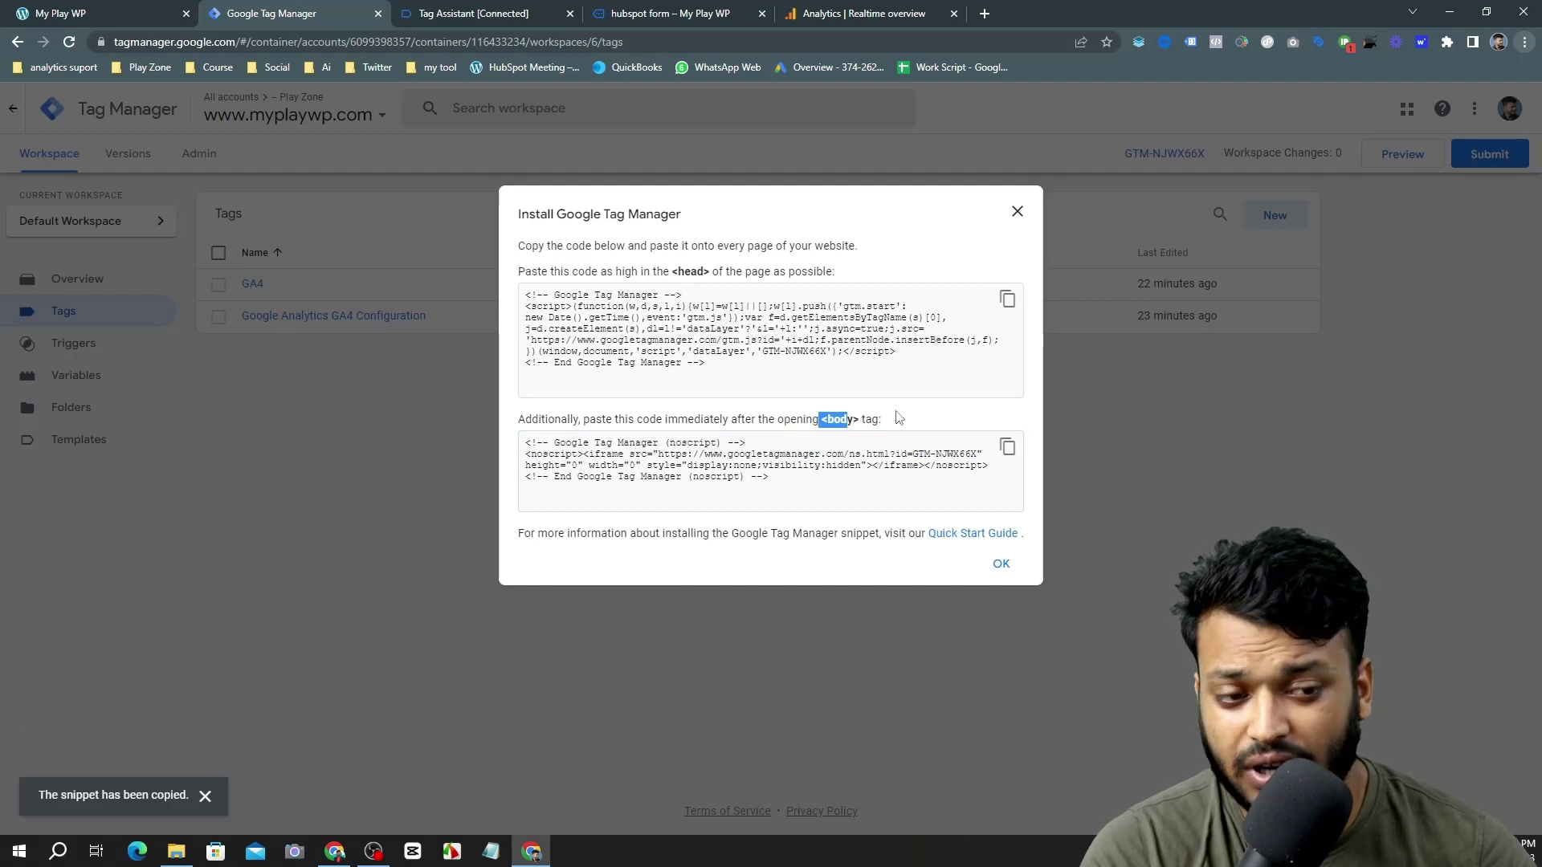
pyautogui.click(1016, 213)
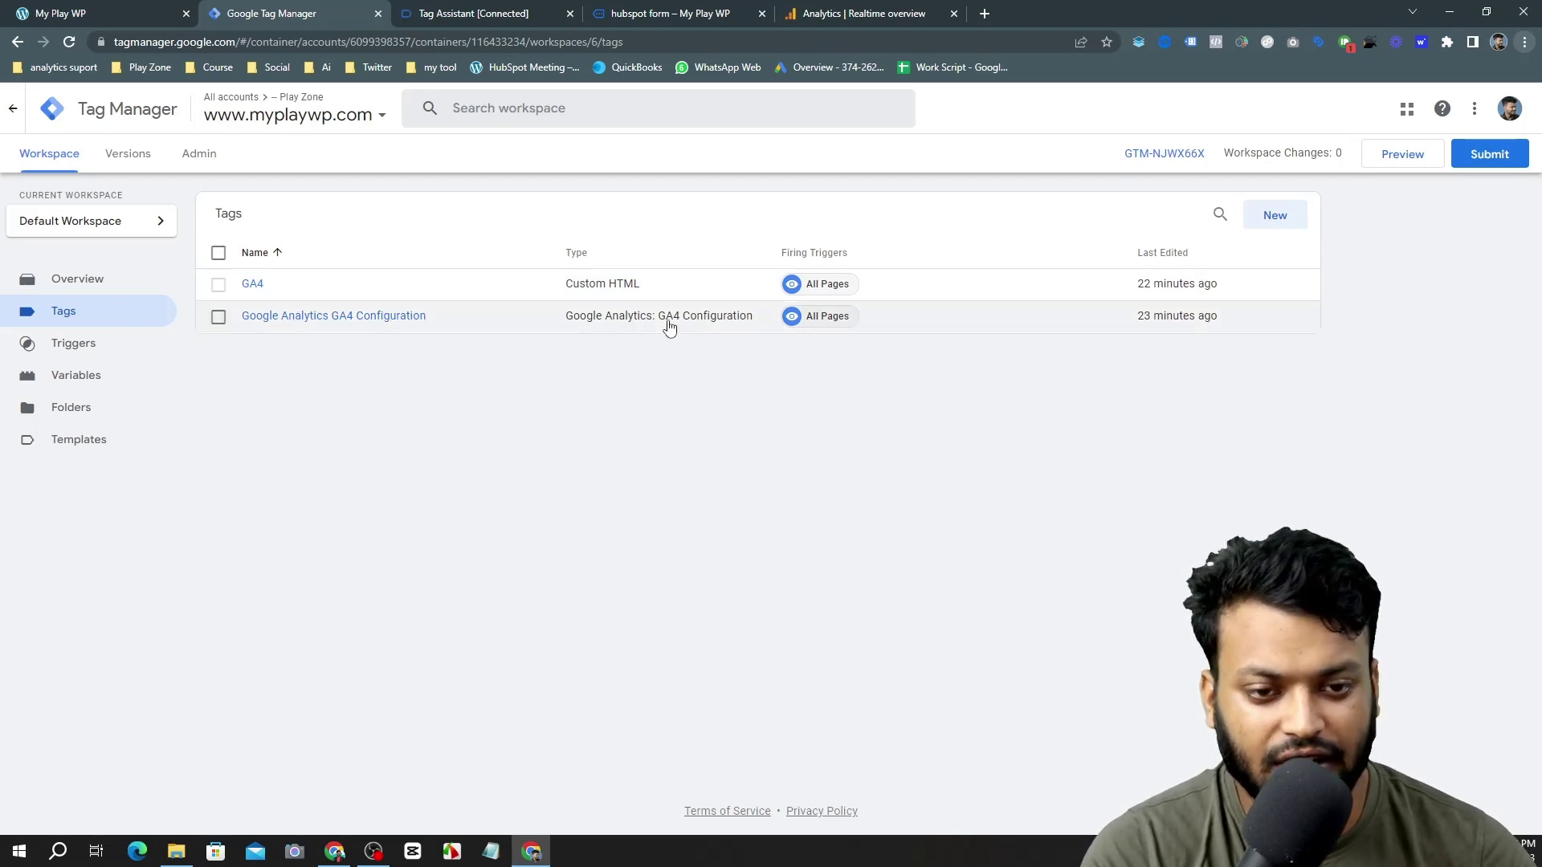
# Close the old hubspot form page and disconnected Tag Assistant session, returning to GTM's Tags list.
pyautogui.click(827, 12)
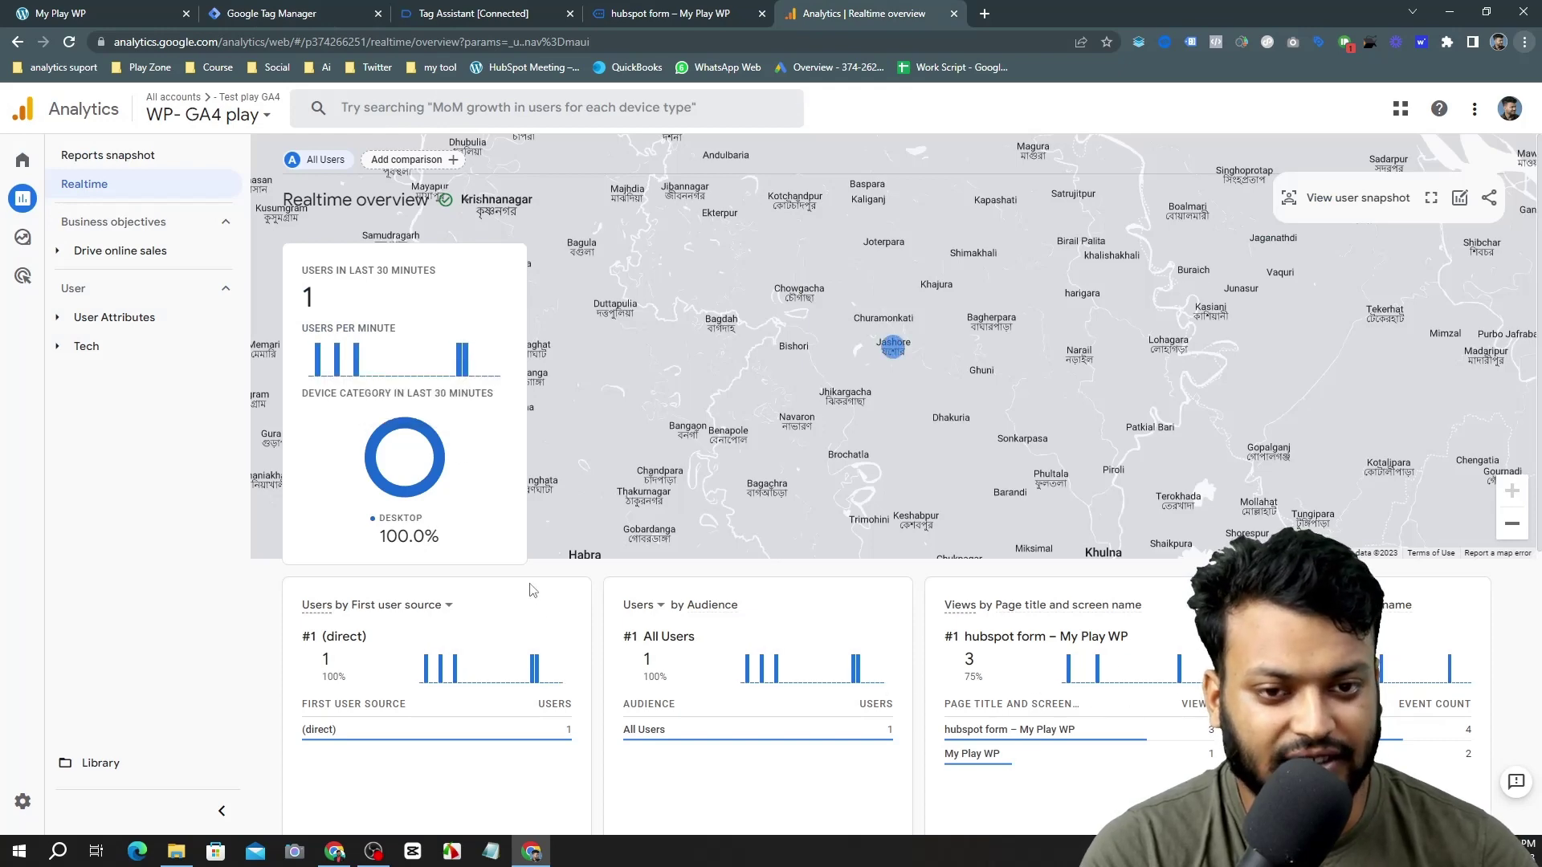
pyautogui.click(500, 10)
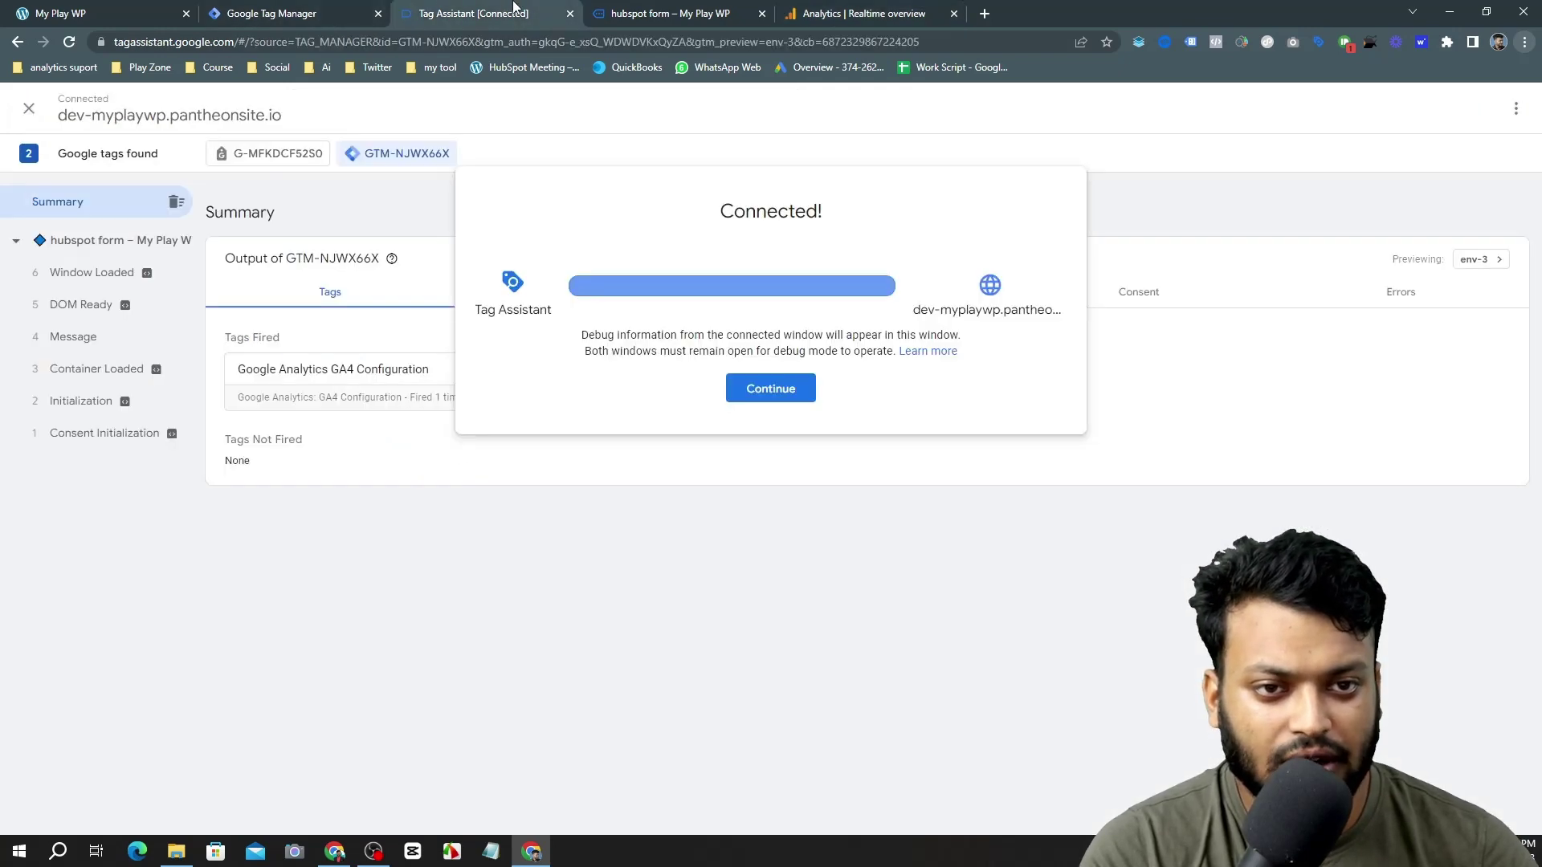
pyautogui.click(691, 12)
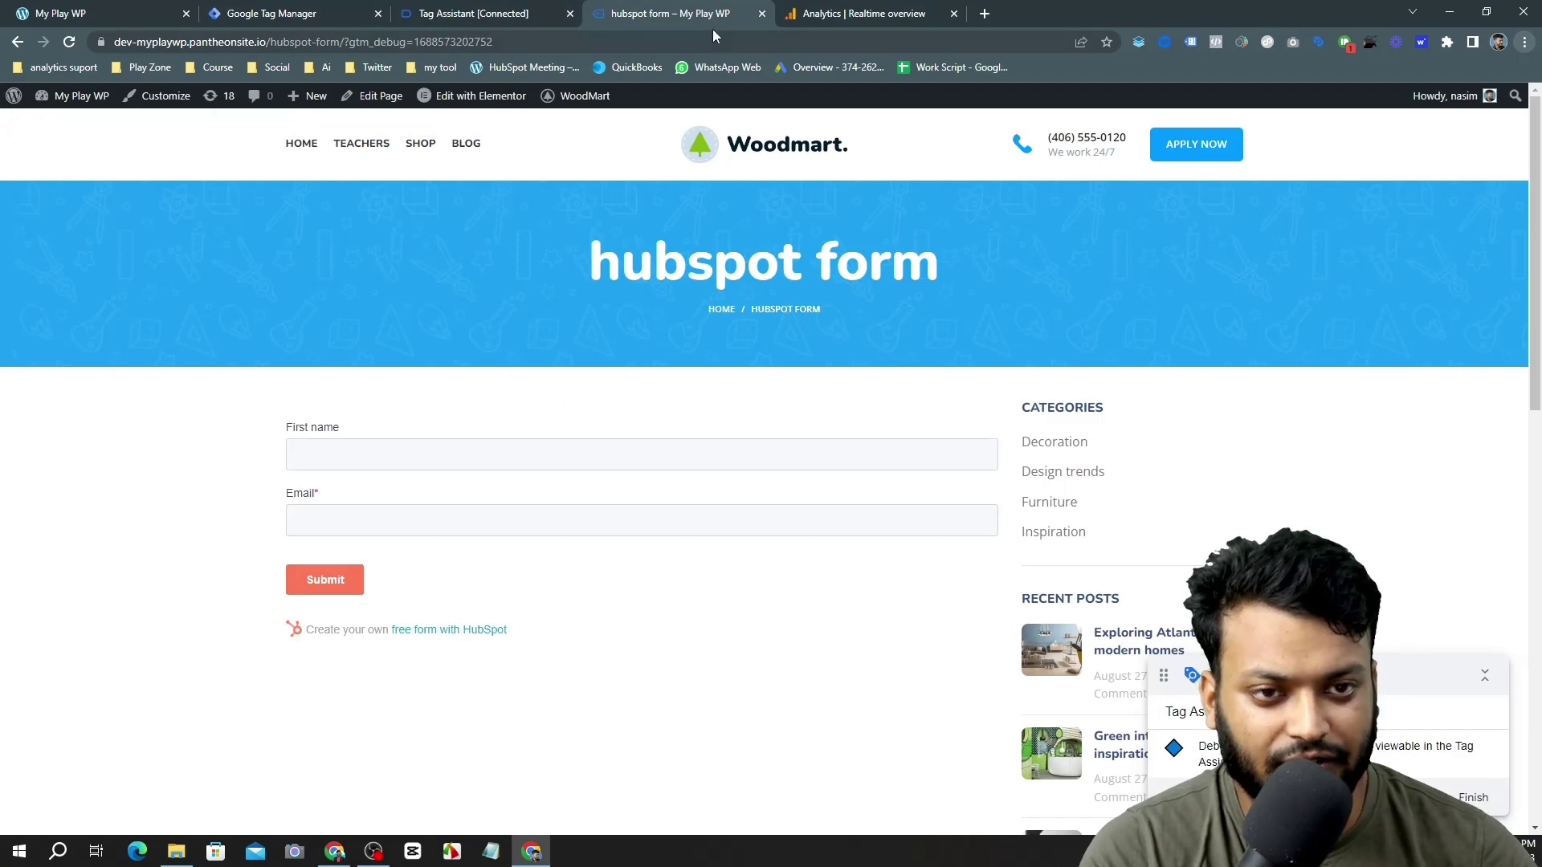
pyautogui.click(759, 15)
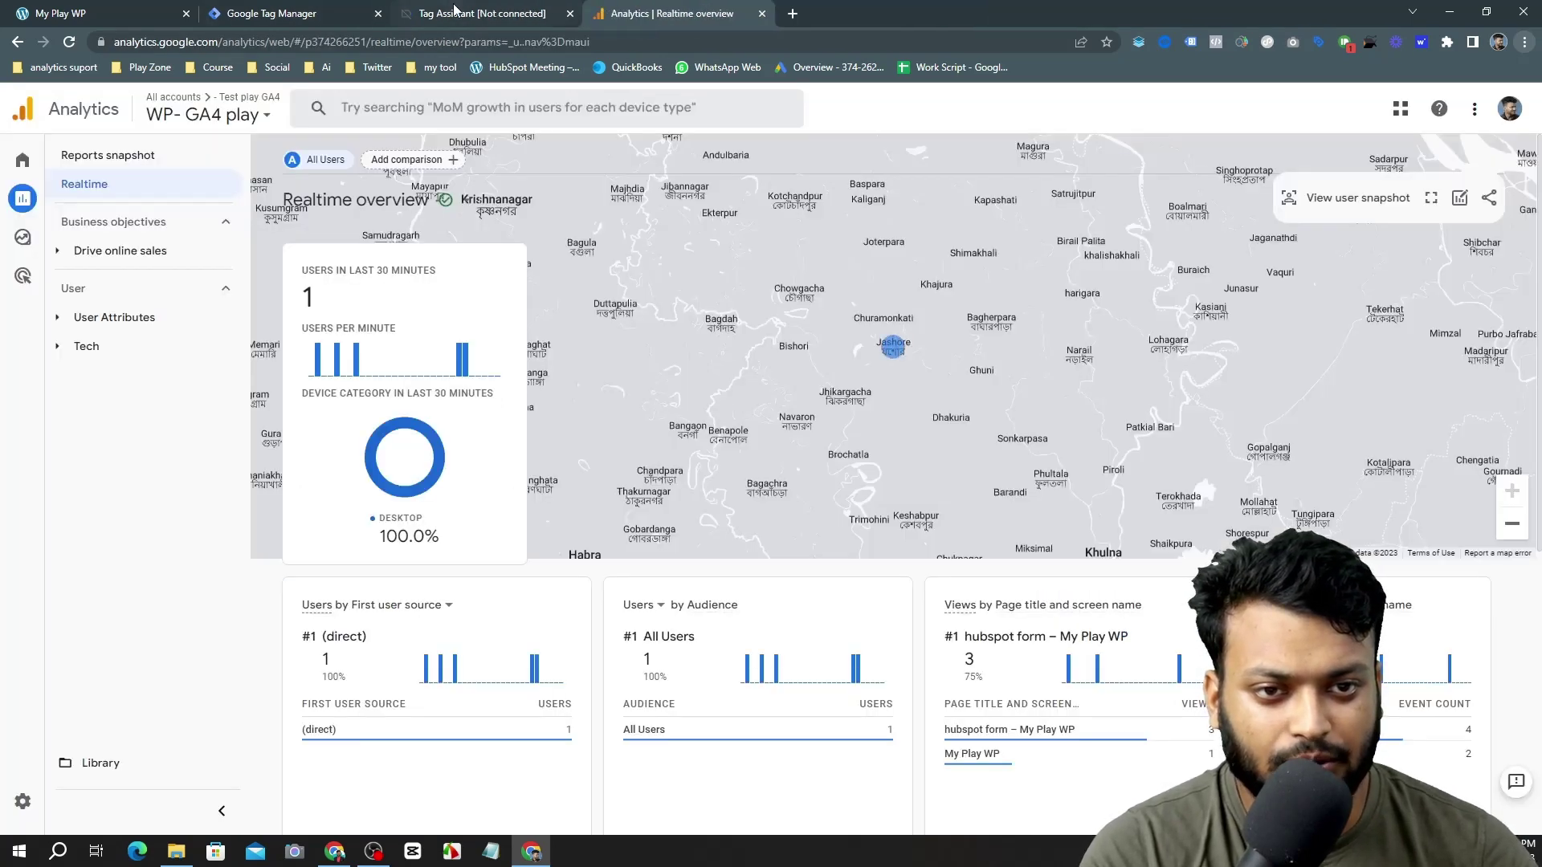
pyautogui.click(568, 14)
pyautogui.hotkey('ctrl', 'pageup')
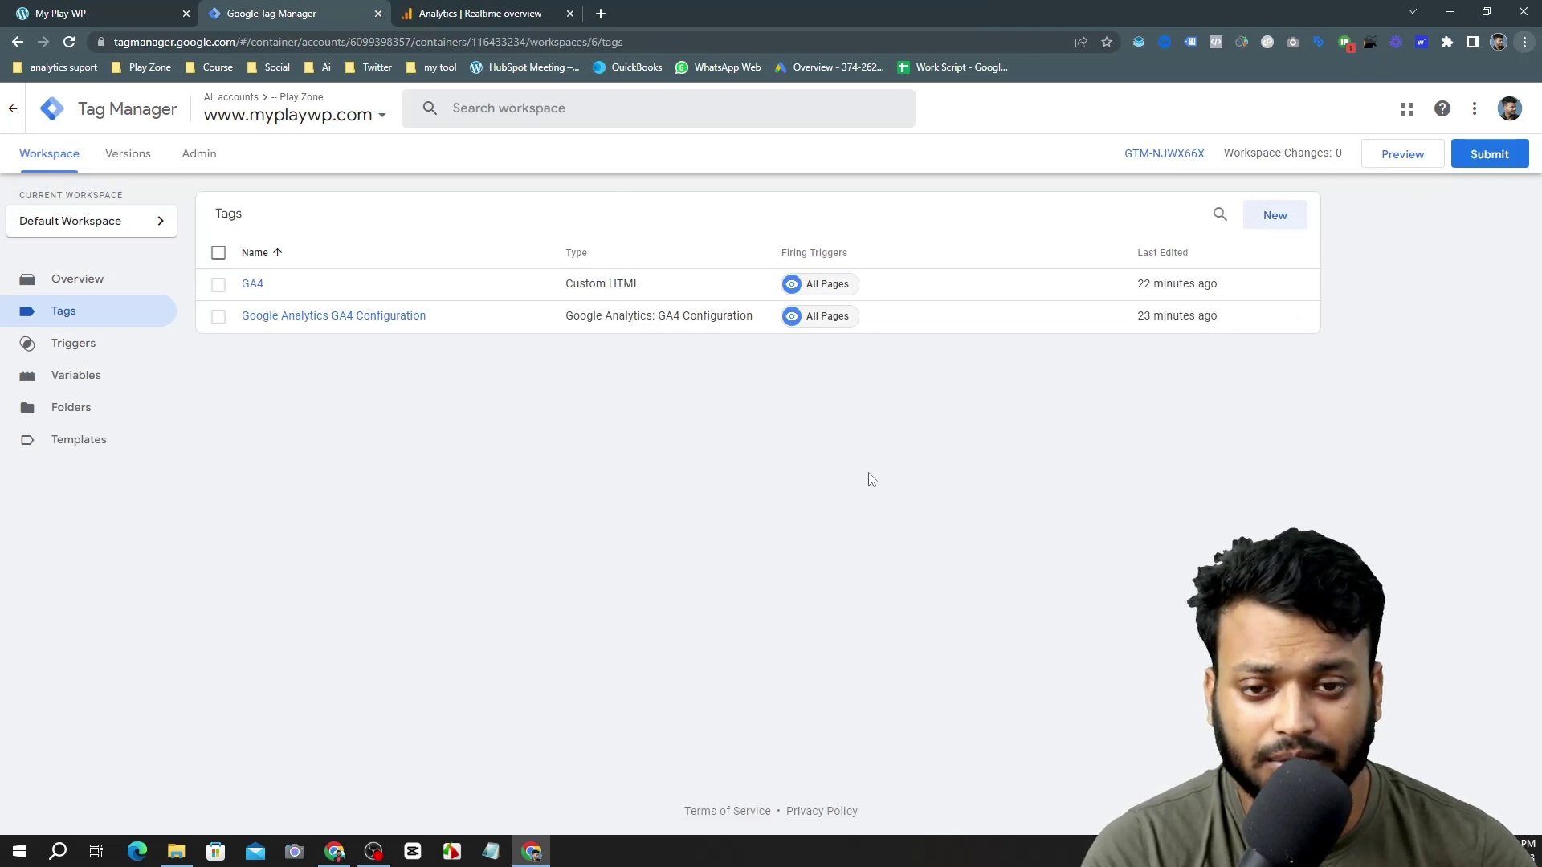
# Connect a GTM preview to dev-myplaywp.pantheonsite.io's hubspot-form page and open it in debug mode.
pyautogui.click(1409, 163)
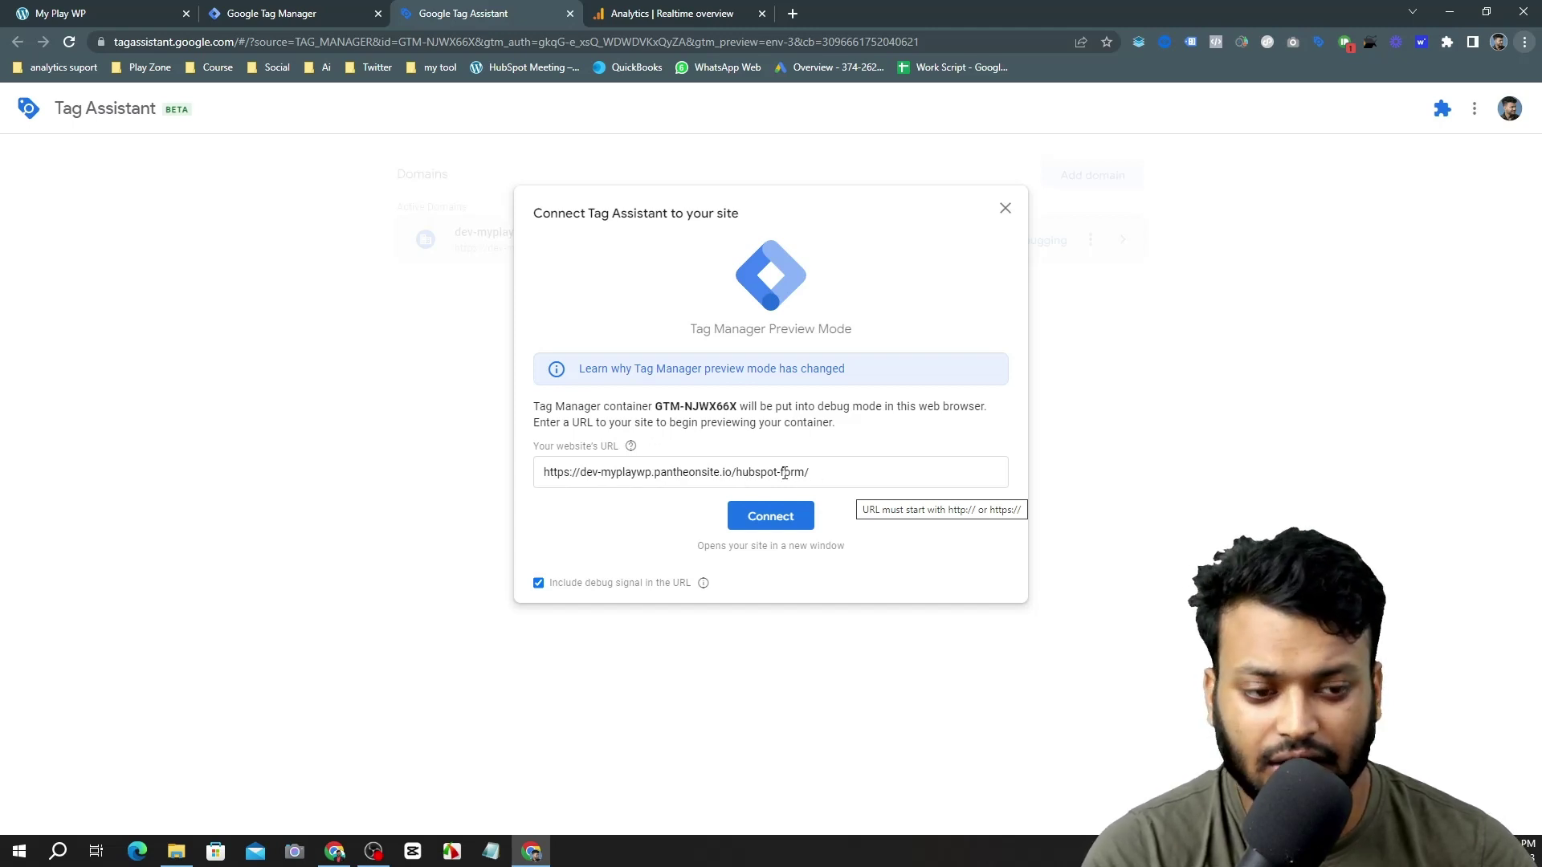
pyautogui.click(751, 523)
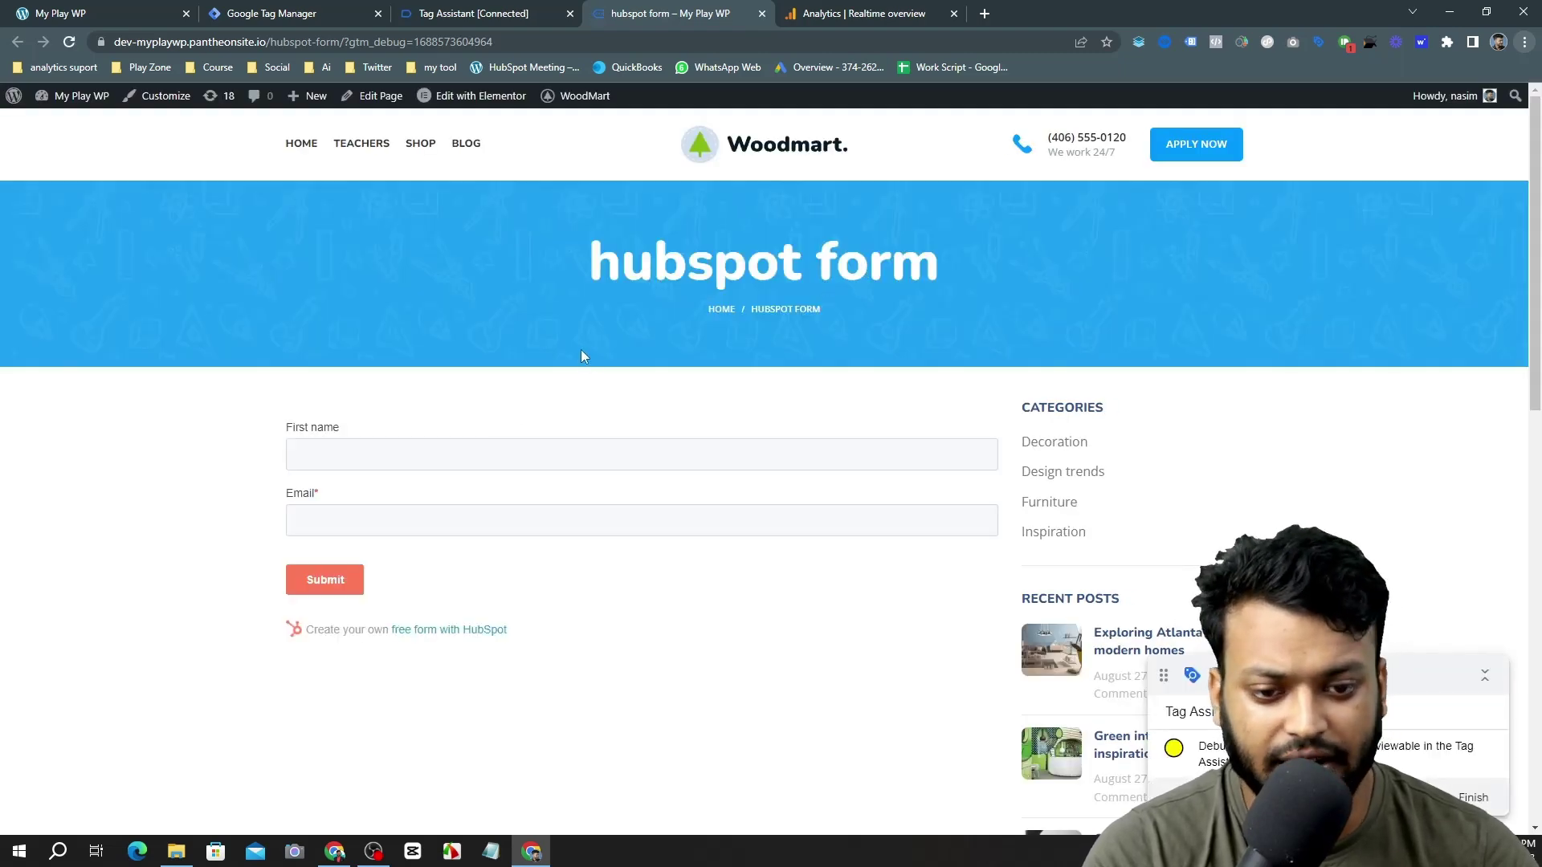
pyautogui.click(527, 9)
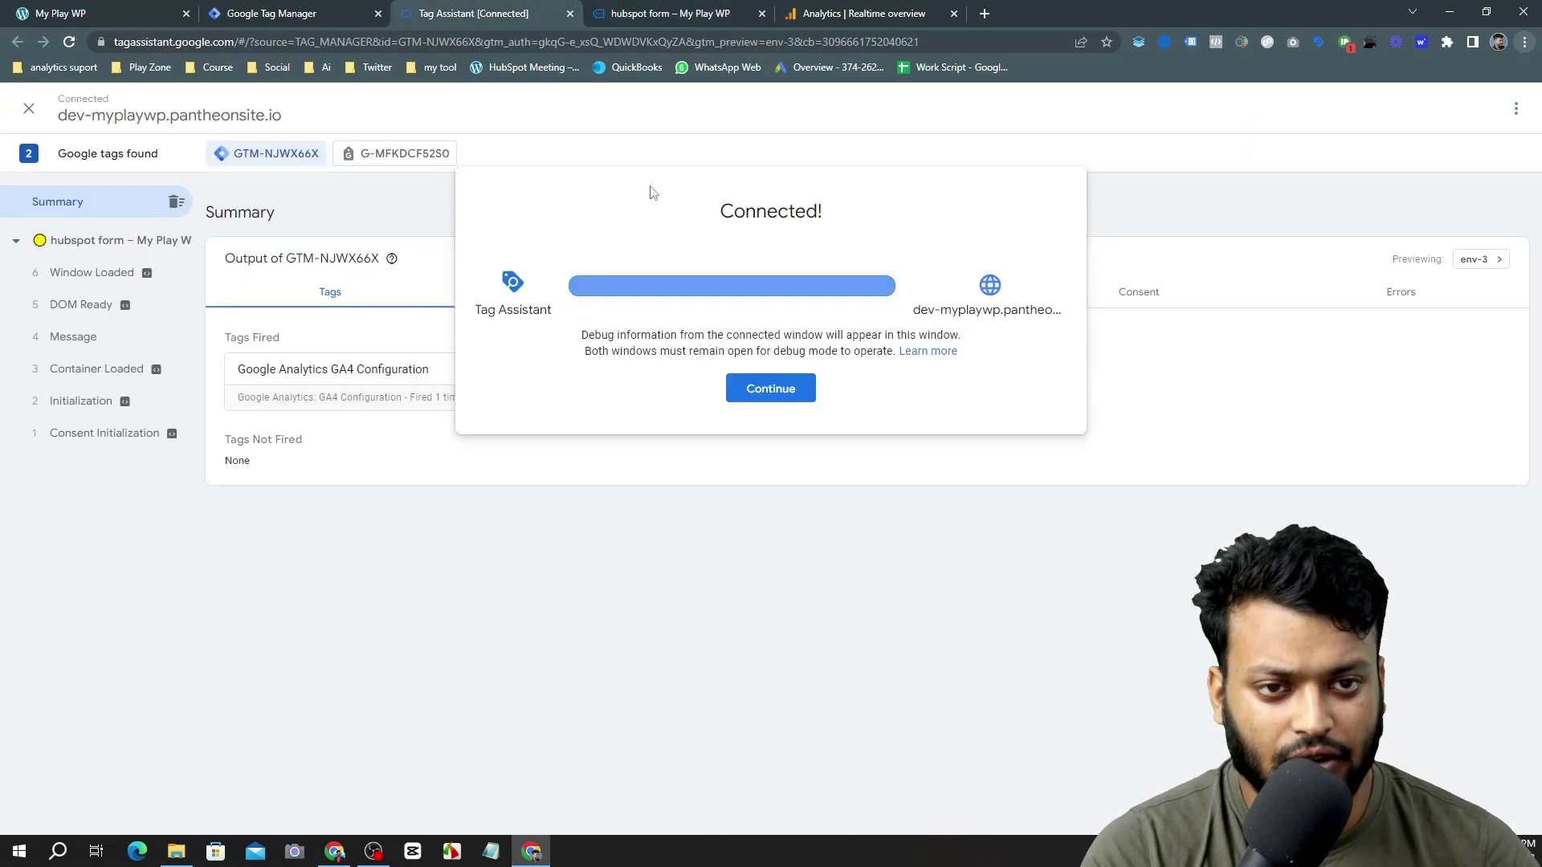
pyautogui.click(755, 384)
pyautogui.click(679, 10)
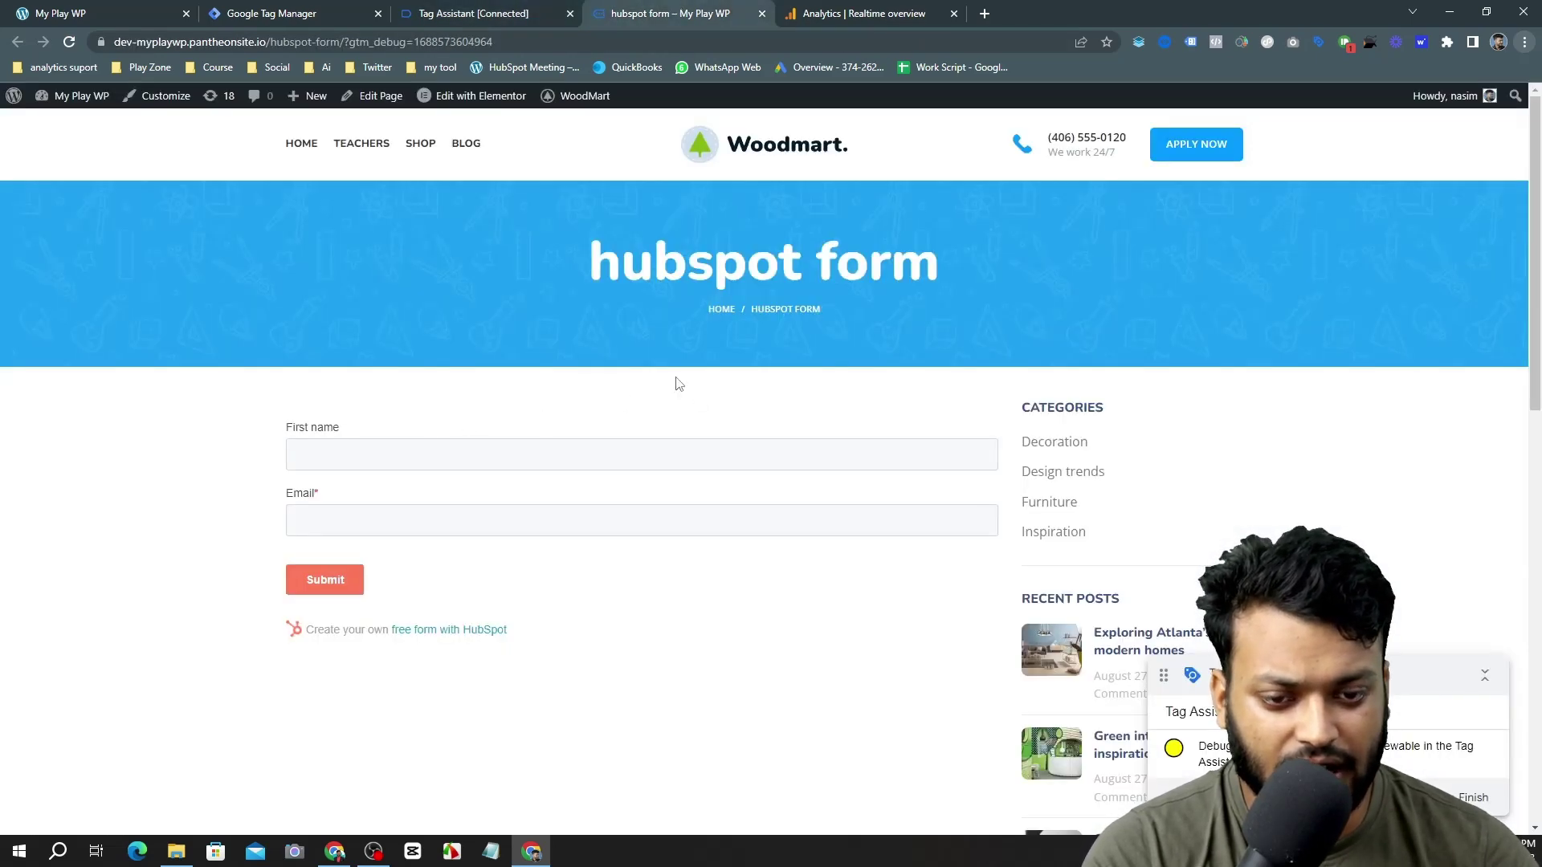
# Fill in the first name and an edited saved test email, submit, and select the thank-you message.
pyautogui.click(345, 458)
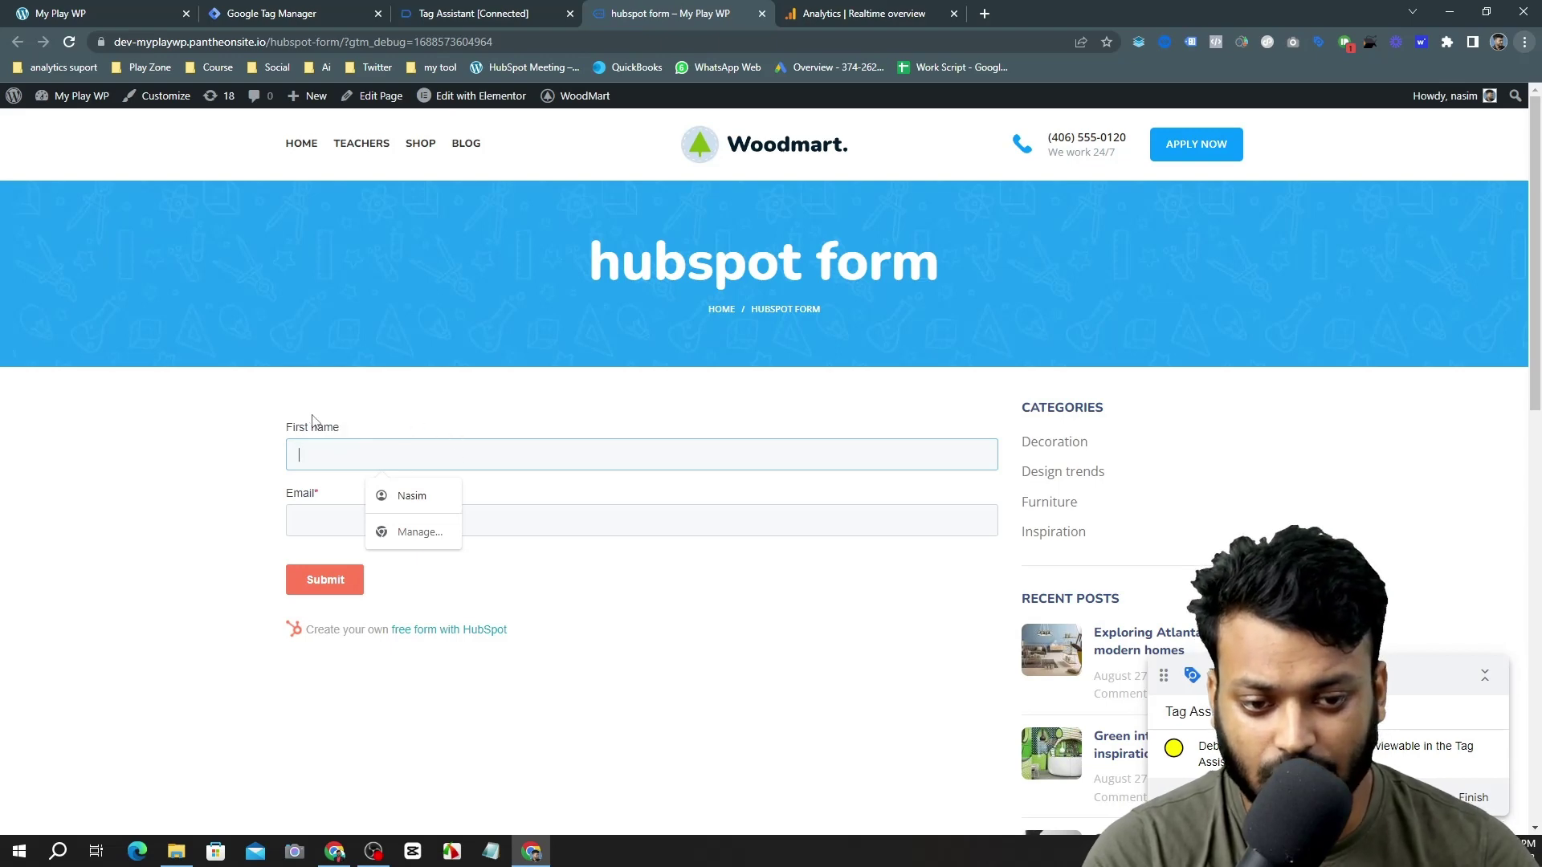
pyautogui.click(406, 497)
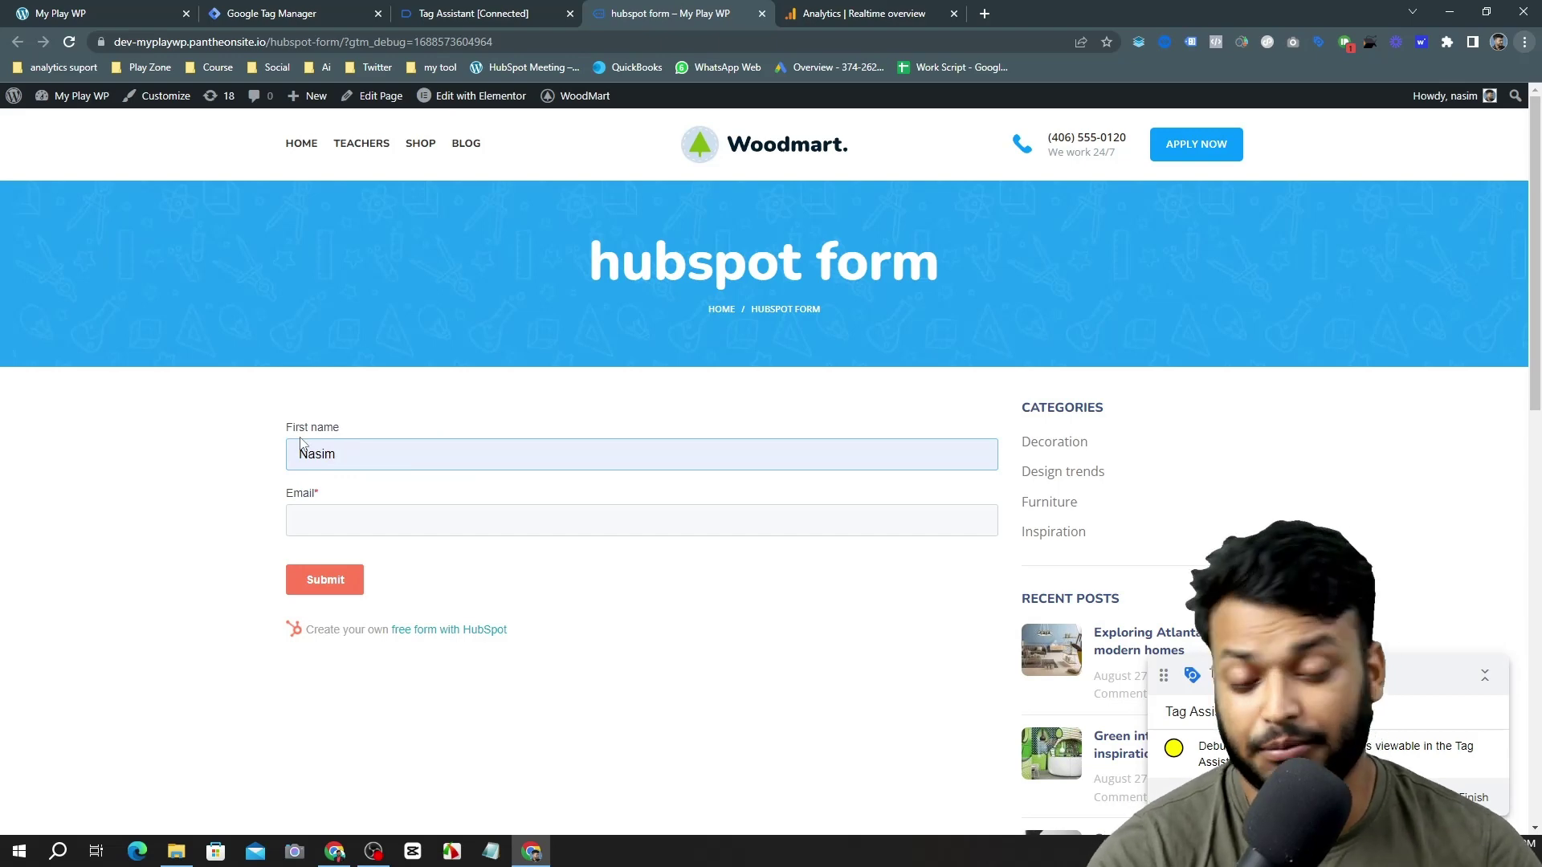
pyautogui.click(317, 512)
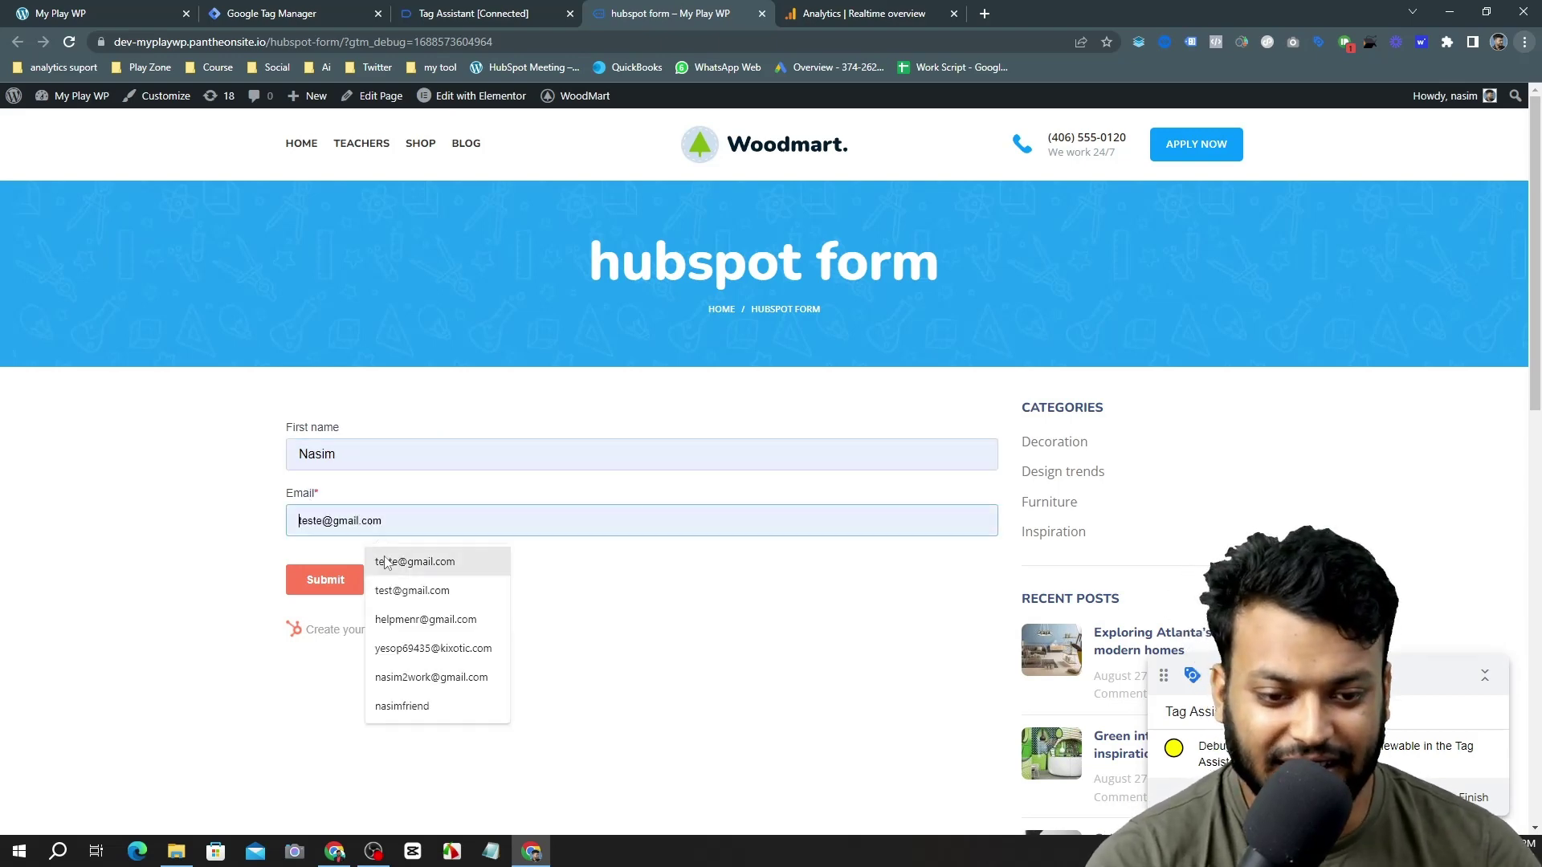
pyautogui.click(412, 590)
pyautogui.click(322, 520)
pyautogui.write('fgg')
pyautogui.click(468, 569)
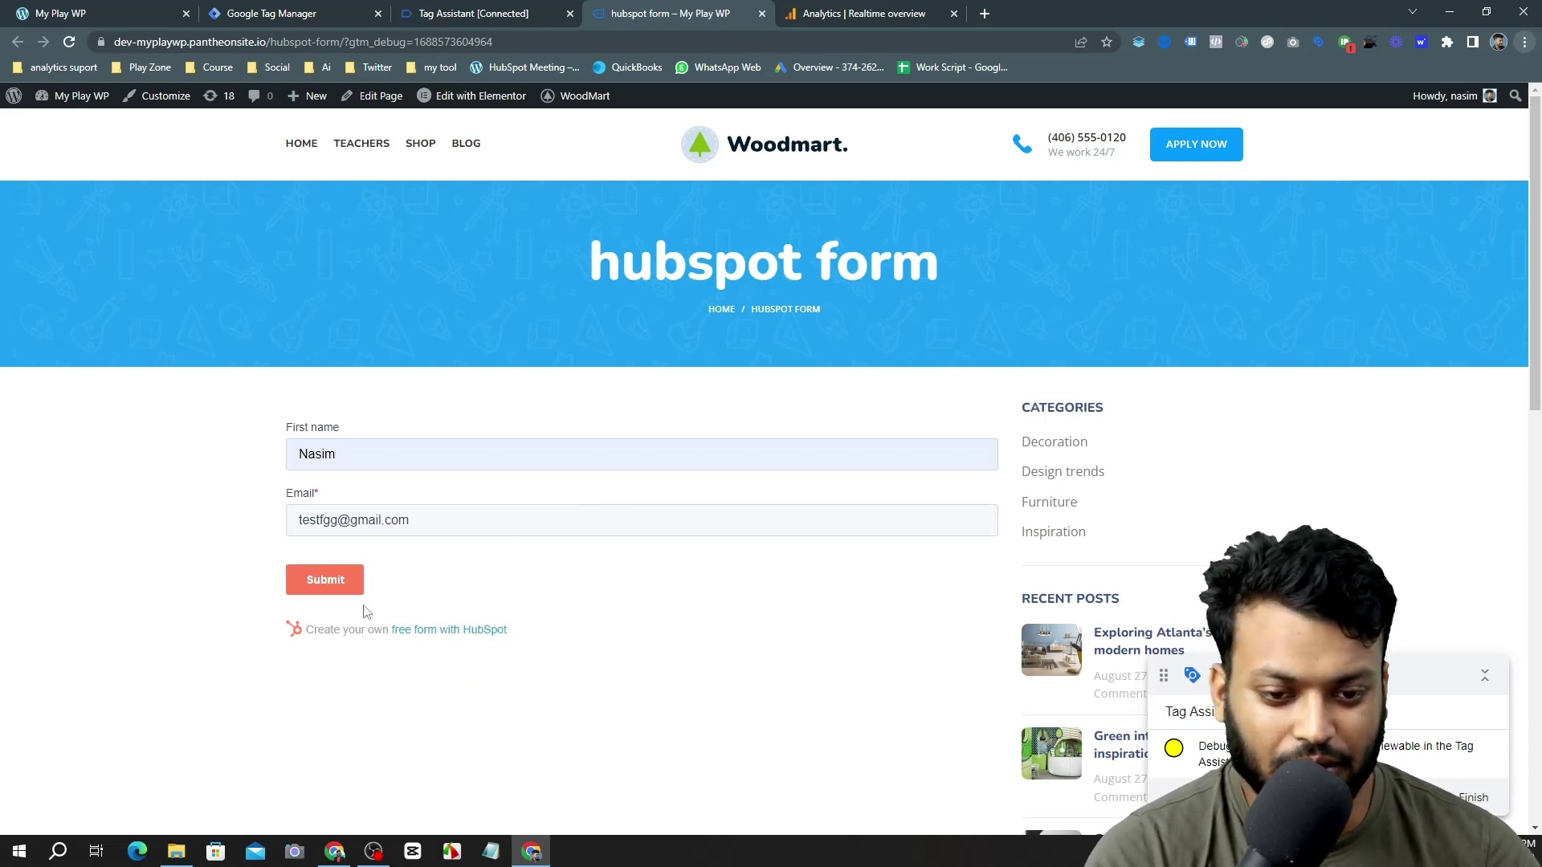
pyautogui.click(342, 596)
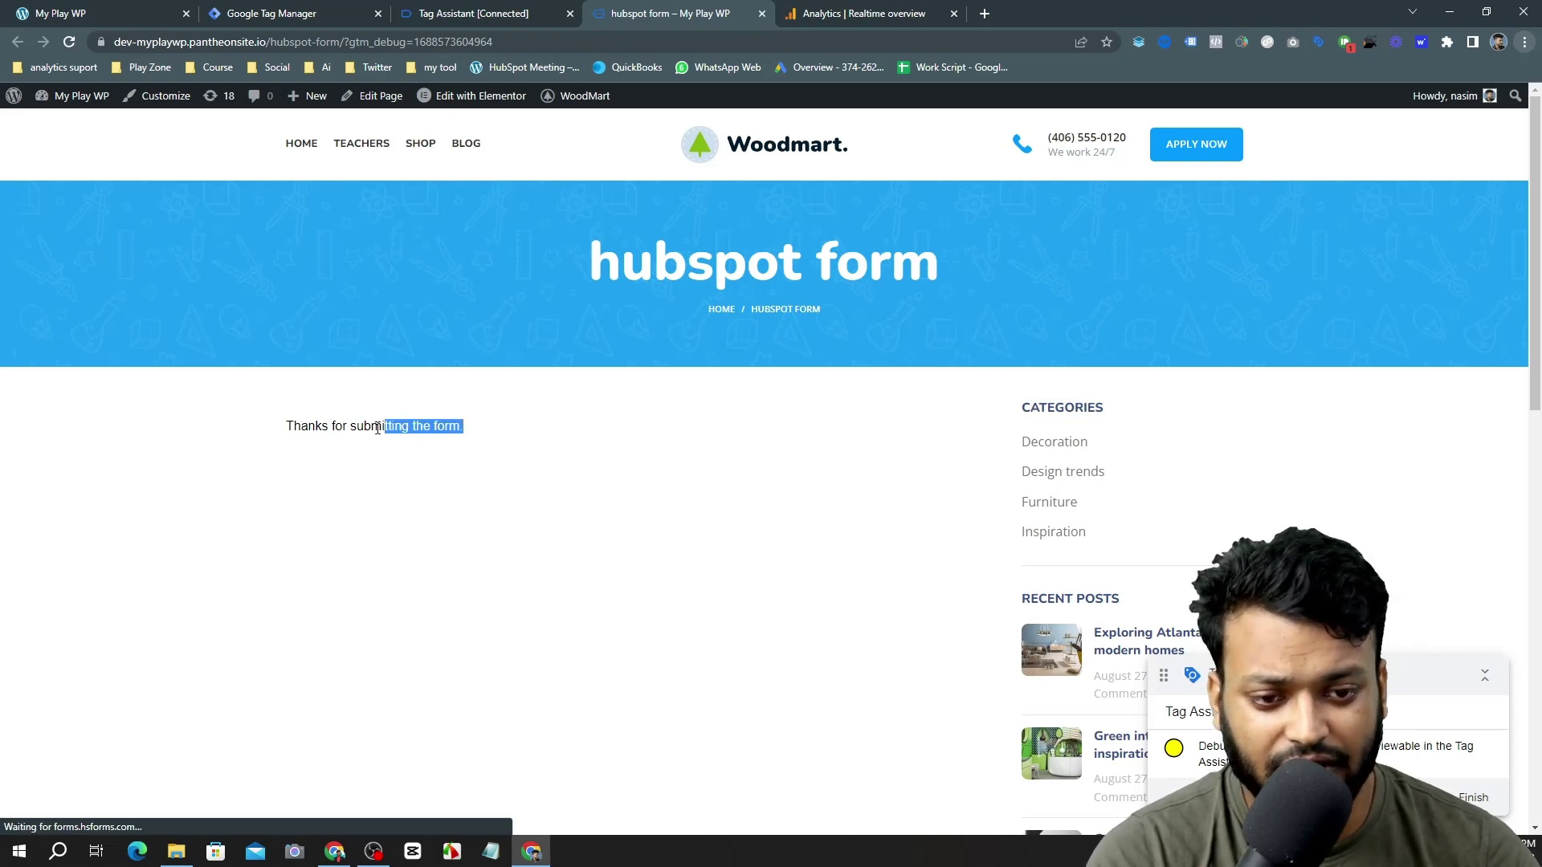
pyautogui.moveTo(377, 428); pyautogui.dragTo(266, 435)
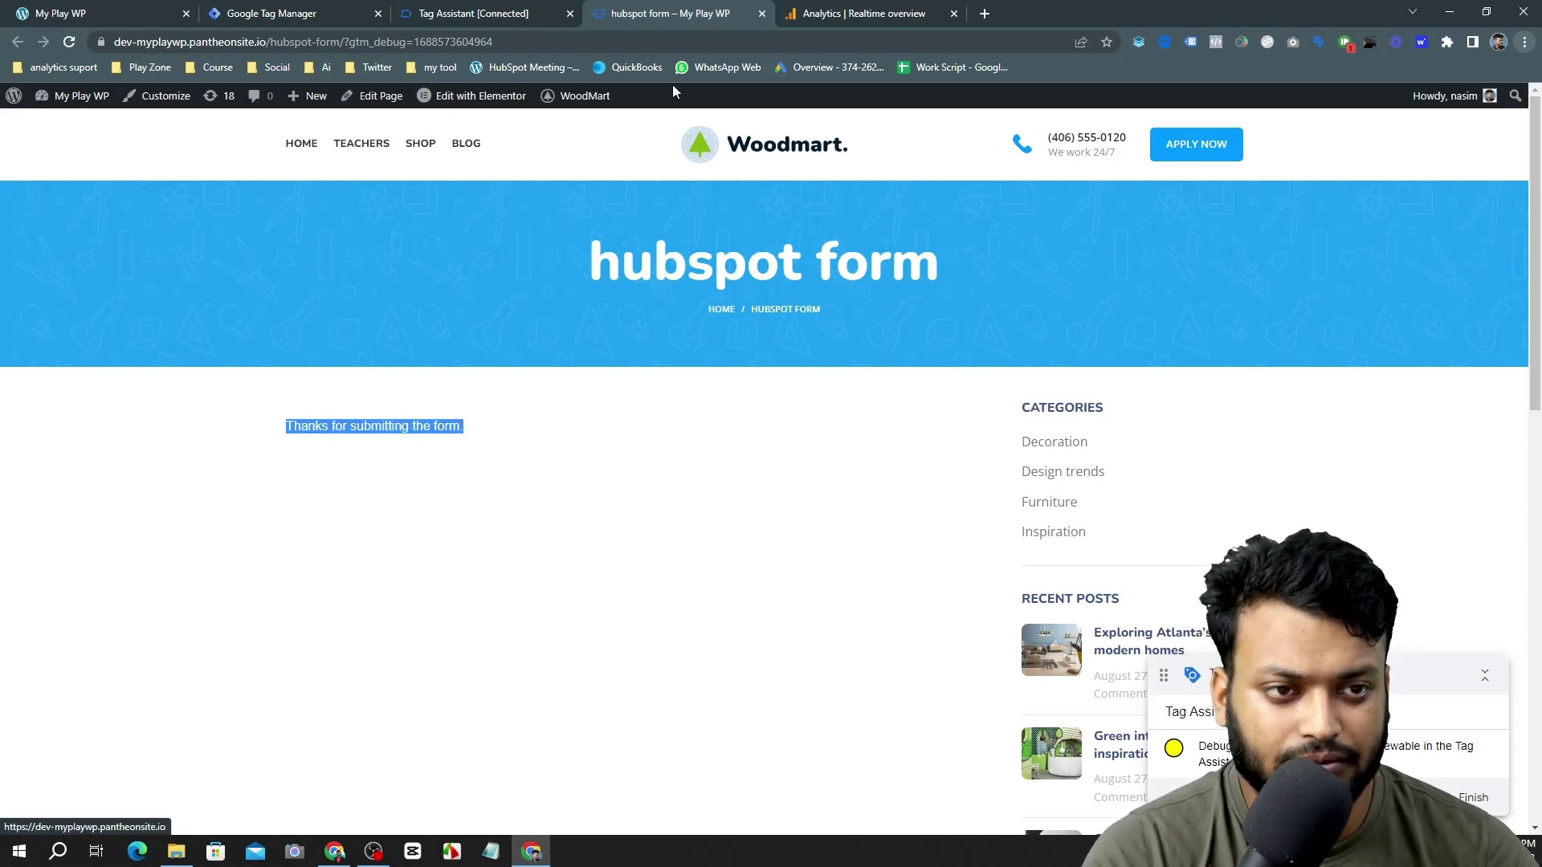
pyautogui.click(473, 14)
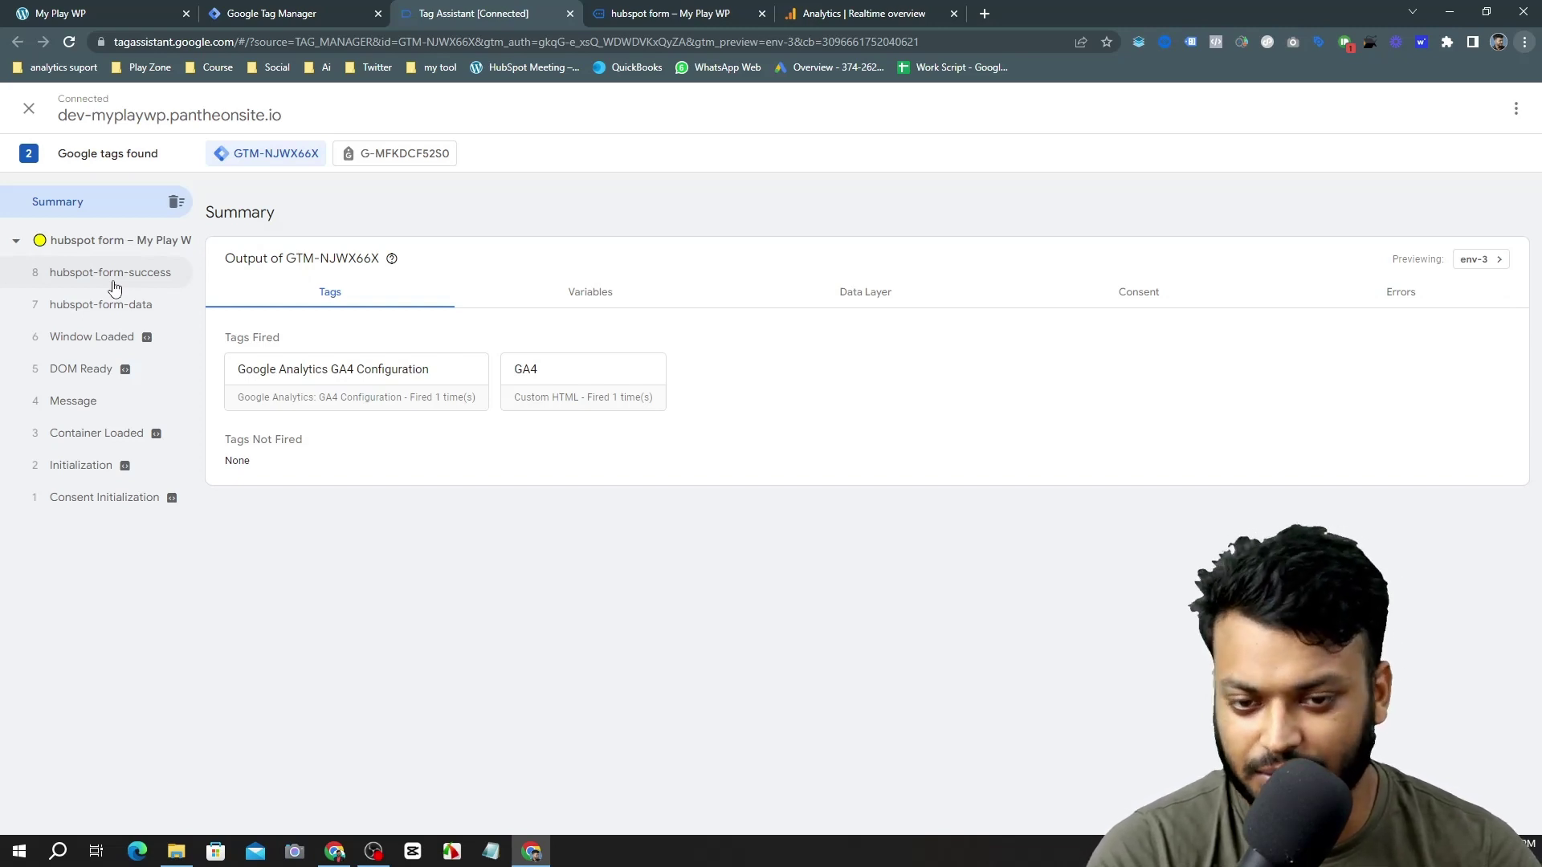
pyautogui.click(642, 9)
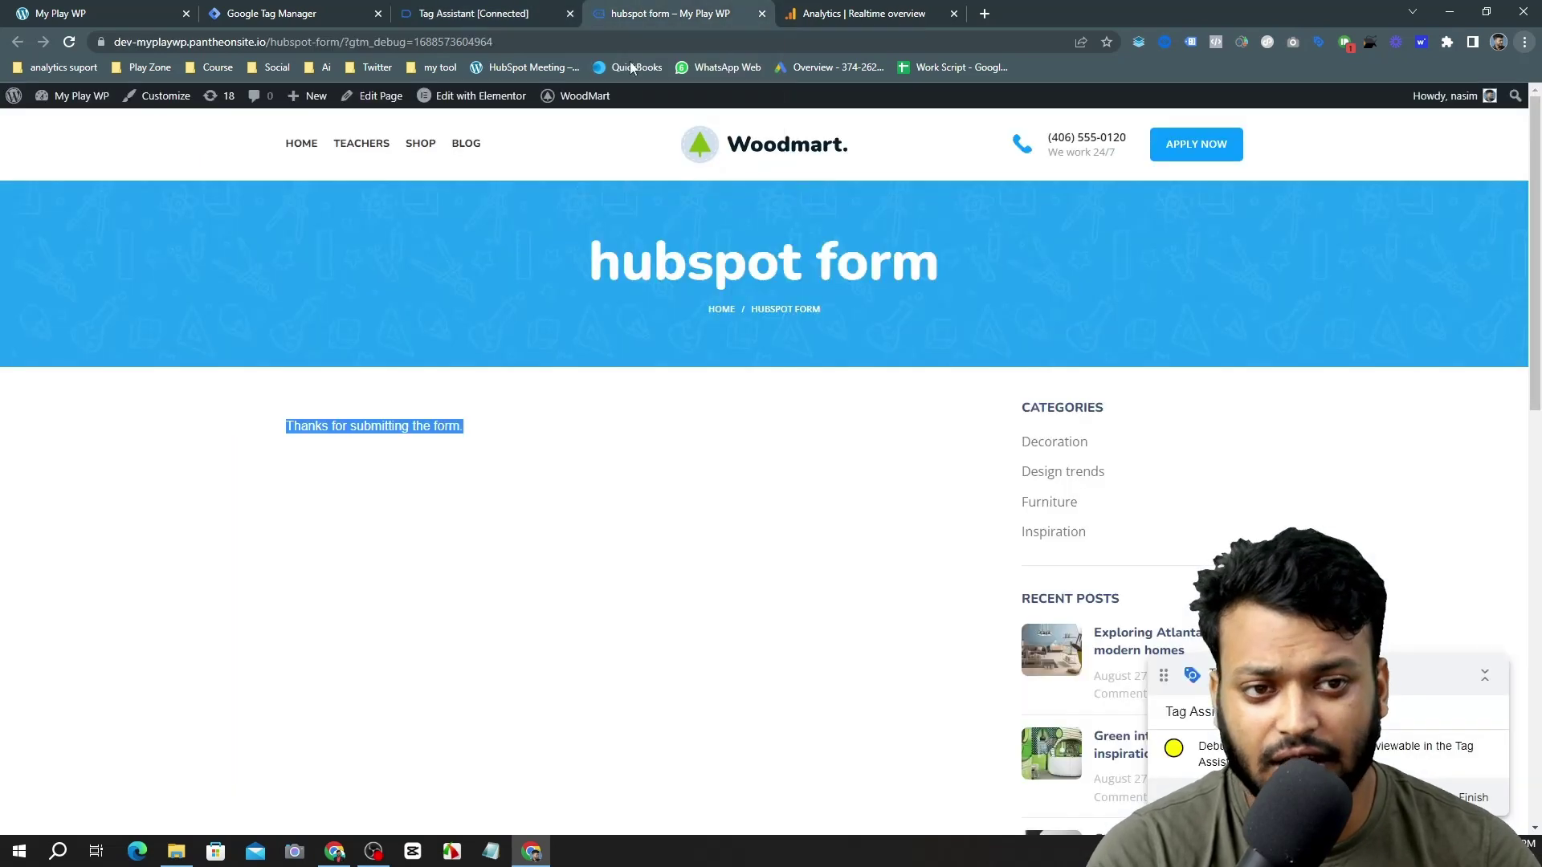
pyautogui.click(439, 426)
# In Variables' built-in configuration, enable Click Element, Classes, ID, Target, URL and Text.
pyautogui.click(277, 11)
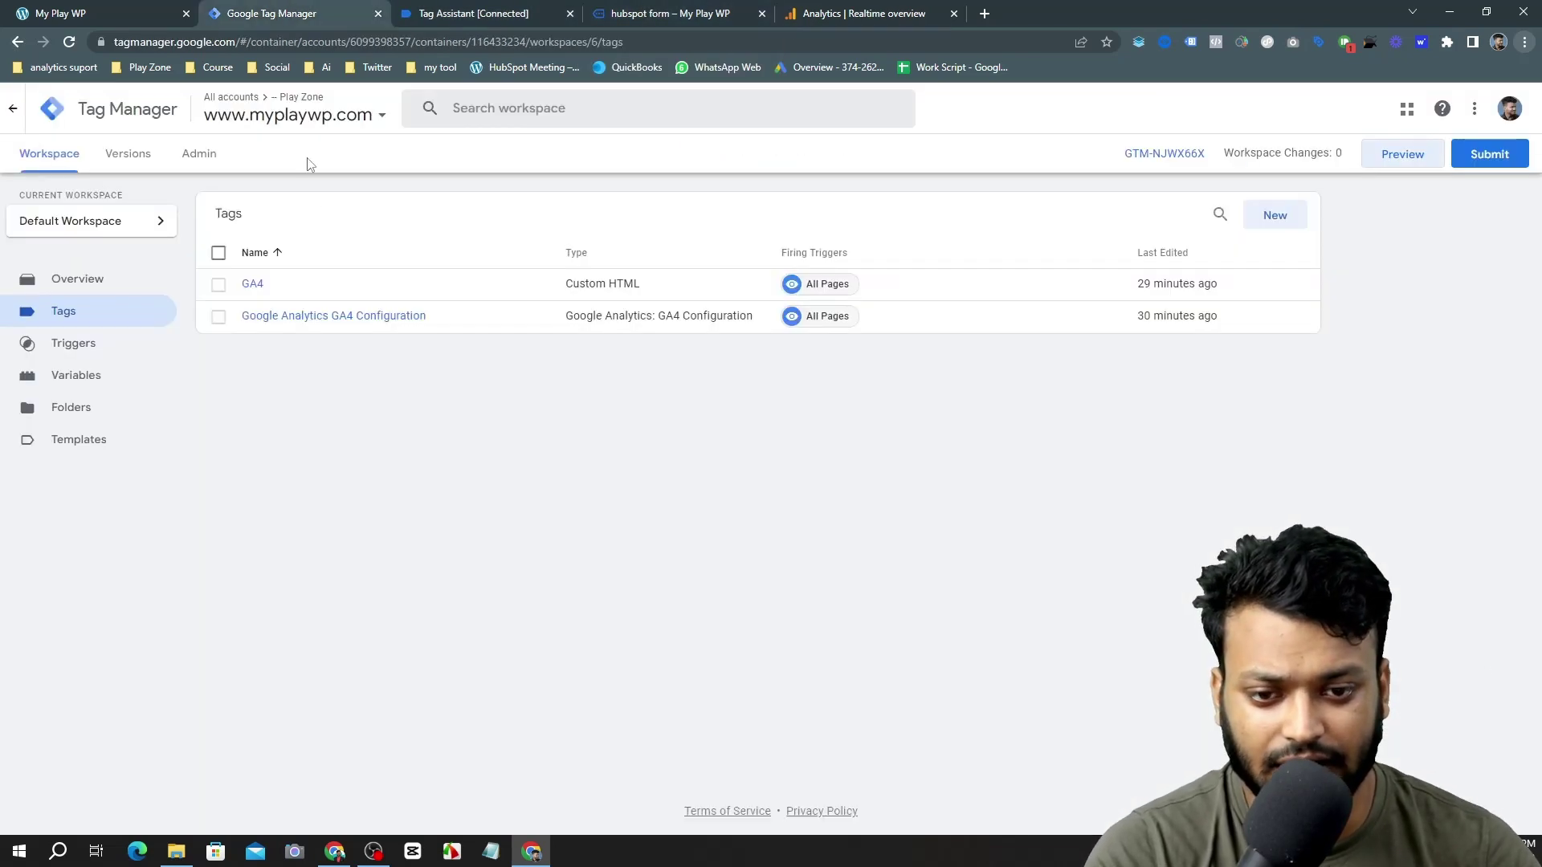
pyautogui.click(105, 386)
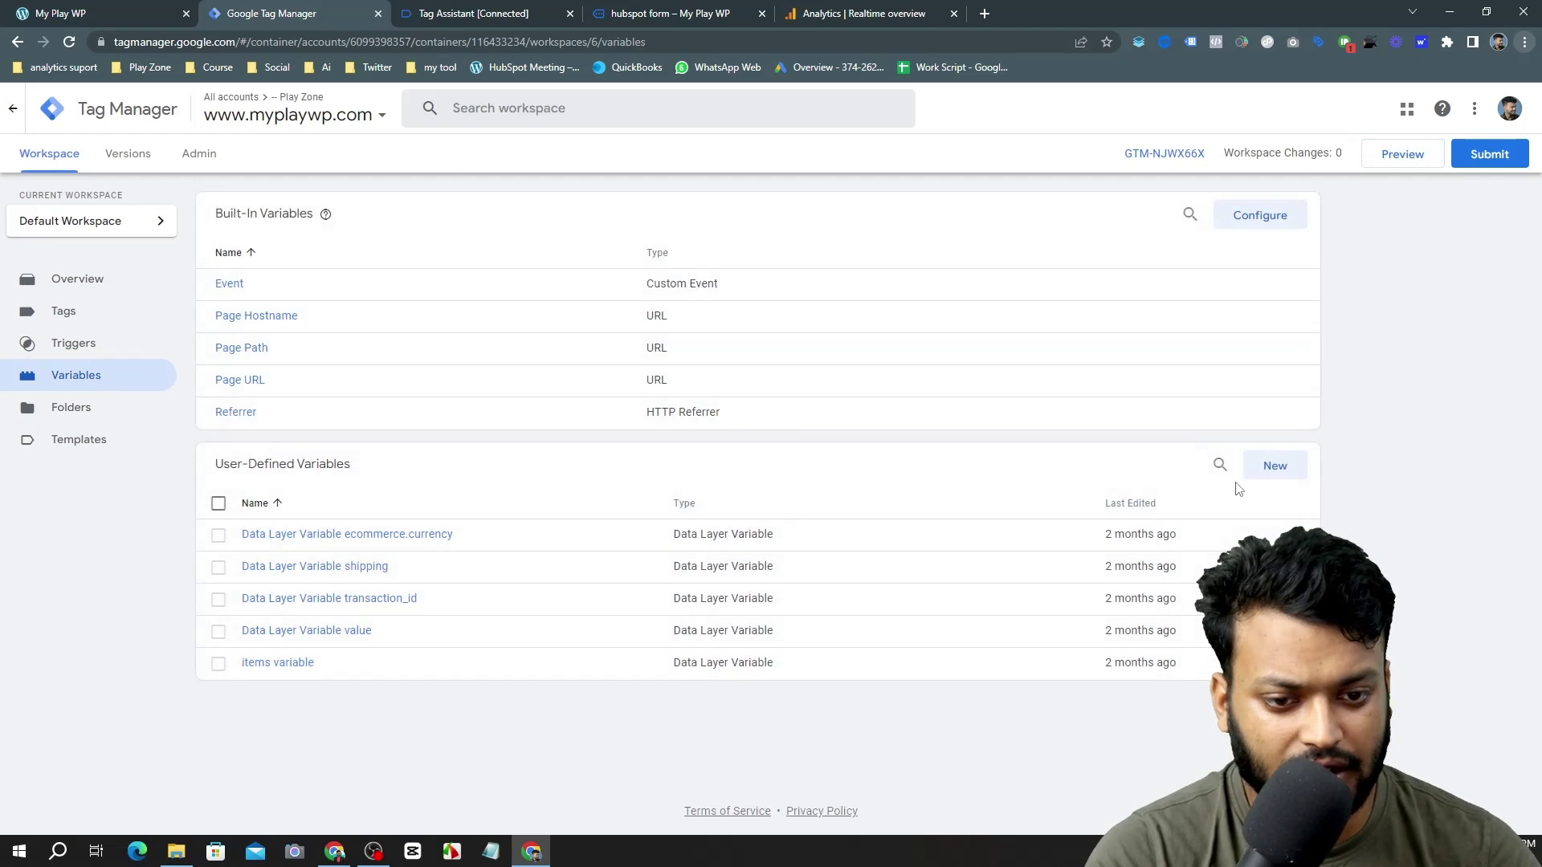
pyautogui.click(1260, 214)
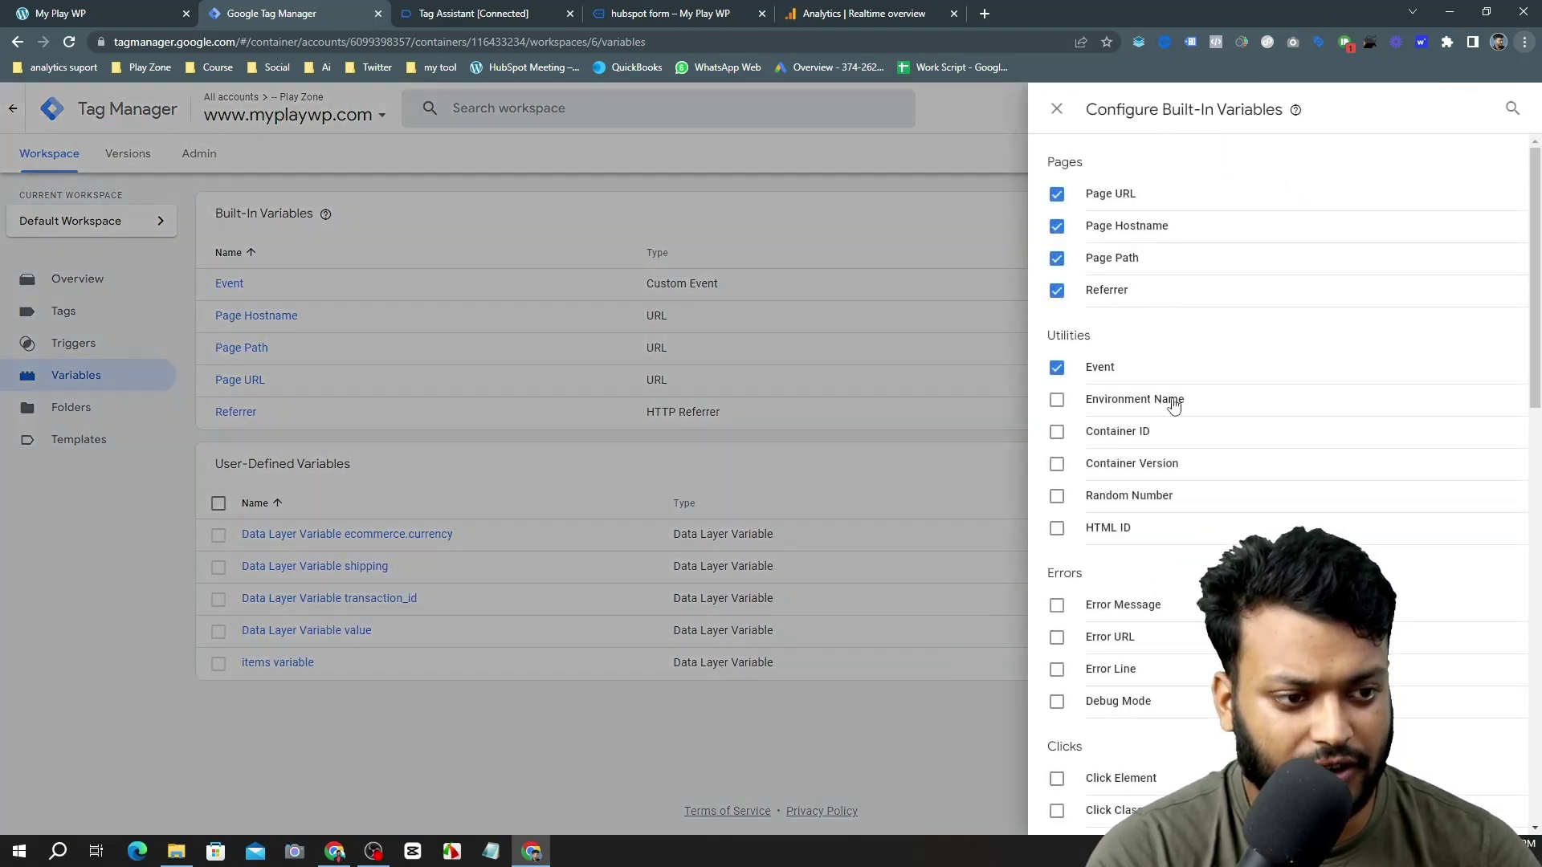
pyautogui.scroll(-2, 1172, 401)
pyautogui.scroll(-2, 1148, 418)
pyautogui.scroll(2, 1156, 395)
pyautogui.scroll(-2, 1159, 400)
pyautogui.scroll(-1, 1158, 400)
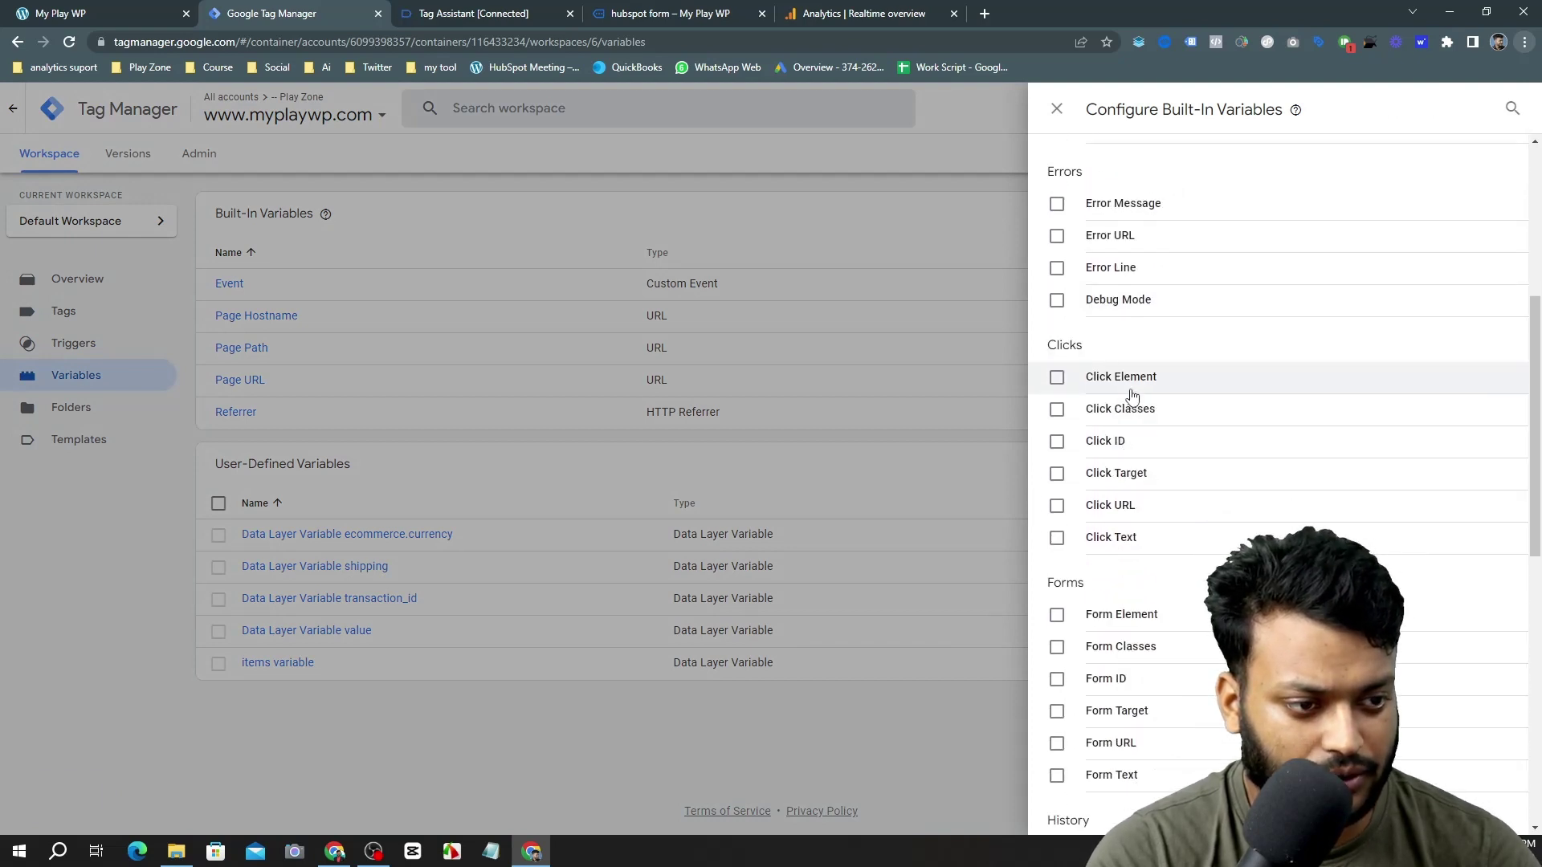
pyautogui.click(1124, 377)
pyautogui.click(1121, 409)
pyautogui.click(1112, 441)
pyautogui.click(1106, 482)
pyautogui.click(1106, 506)
pyautogui.click(1116, 537)
# Enable Form Element, Classes, ID, Target, URL and Text, then close the built-in variables panel.
pyautogui.scroll(-1, 1209, 535)
pyautogui.click(1156, 535)
pyautogui.click(1128, 566)
pyautogui.click(1122, 598)
pyautogui.click(1128, 630)
pyautogui.click(1128, 663)
pyautogui.click(1109, 694)
pyautogui.scroll(-5, 1159, 562)
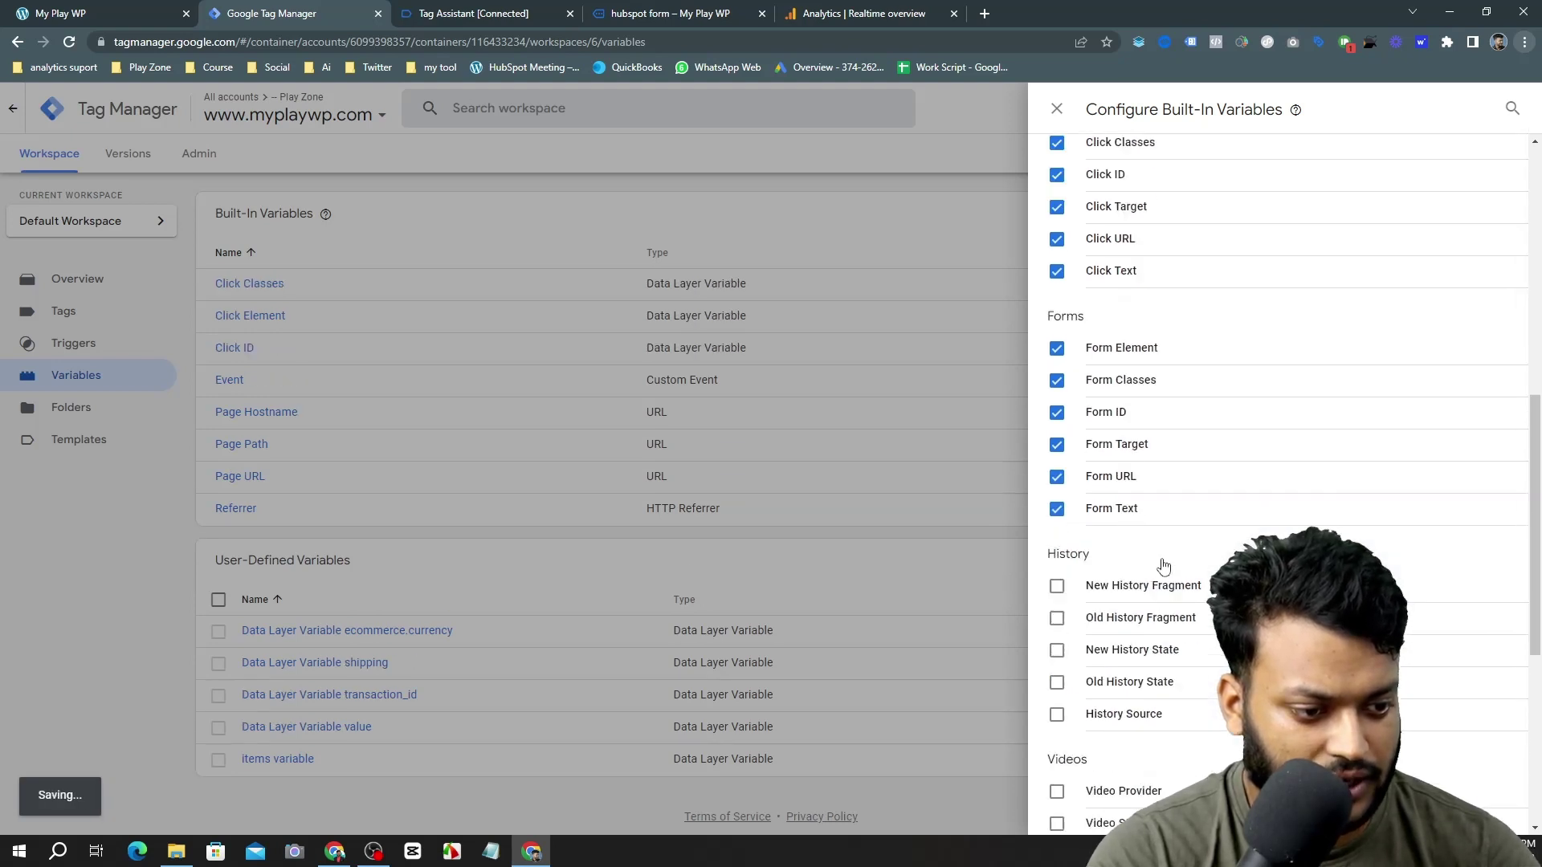
pyautogui.scroll(-3, 1257, 522)
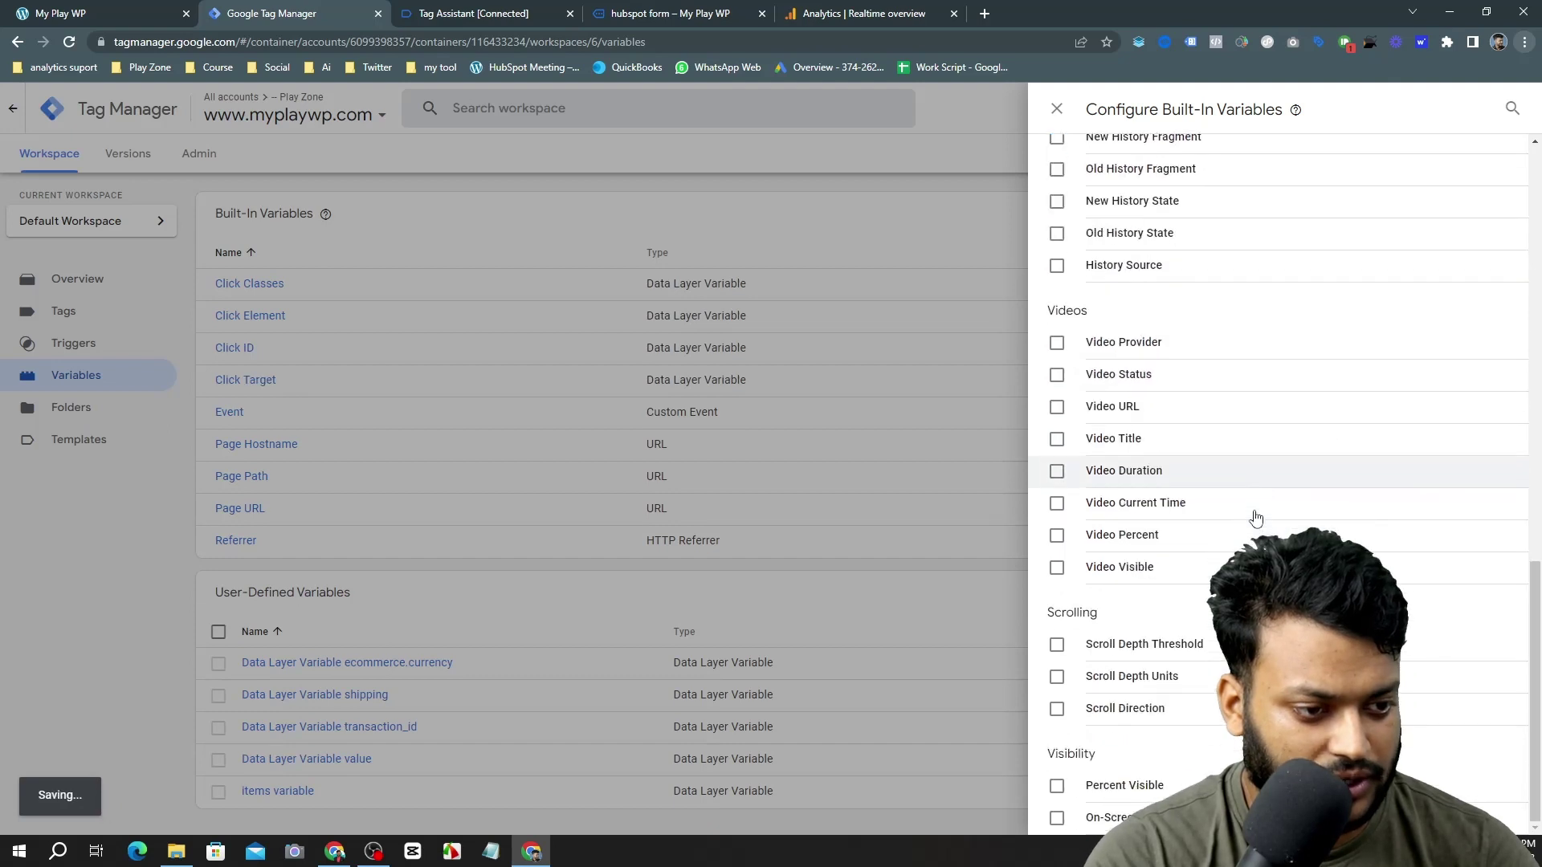
pyautogui.scroll(12, 1258, 516)
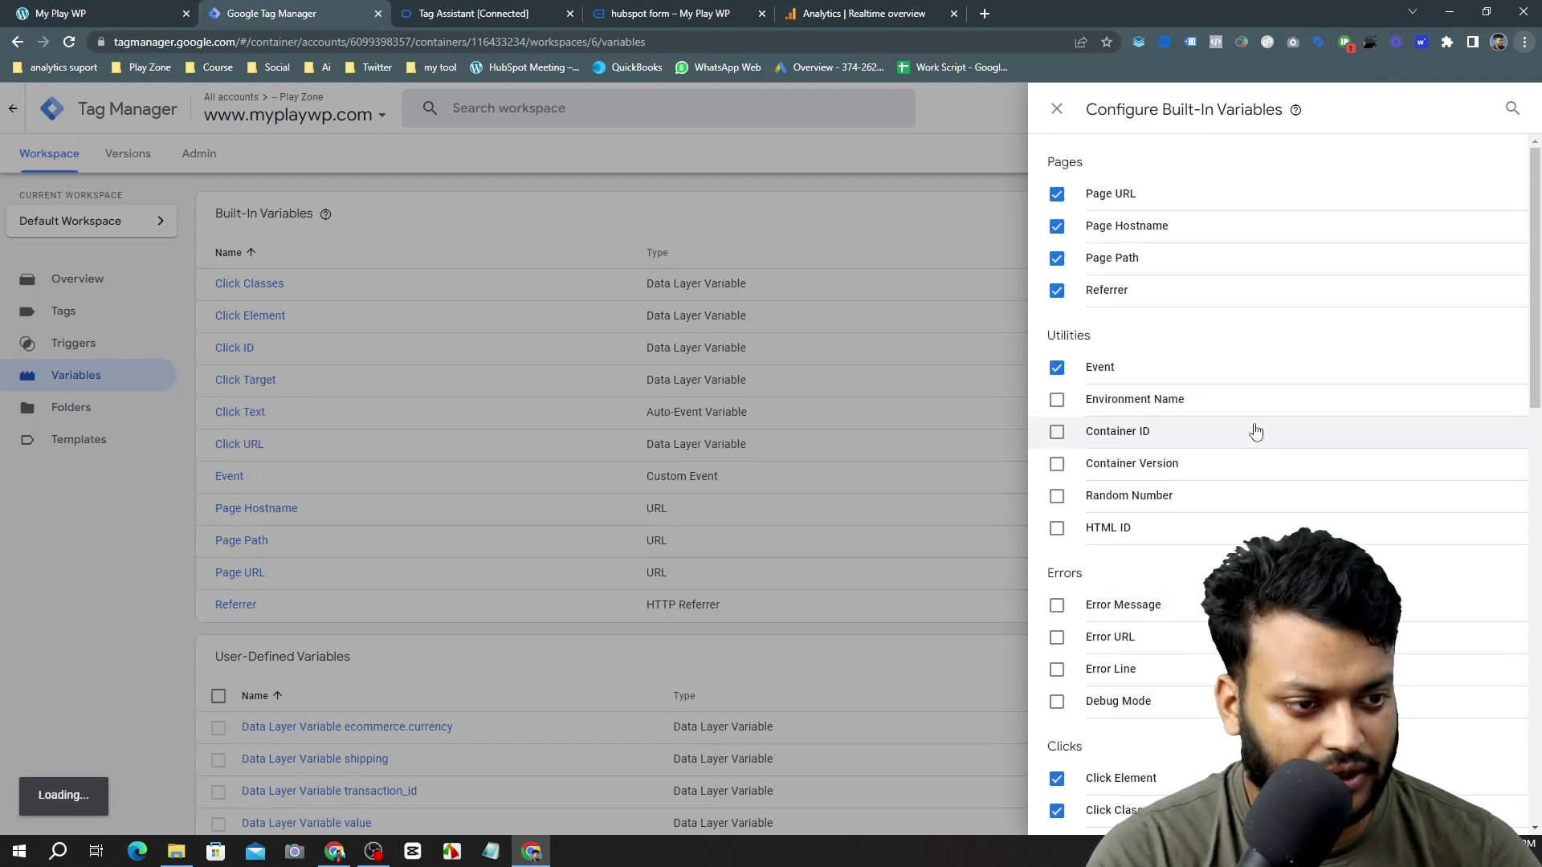
pyautogui.scroll(-1, 1256, 434)
pyautogui.click(666, 432)
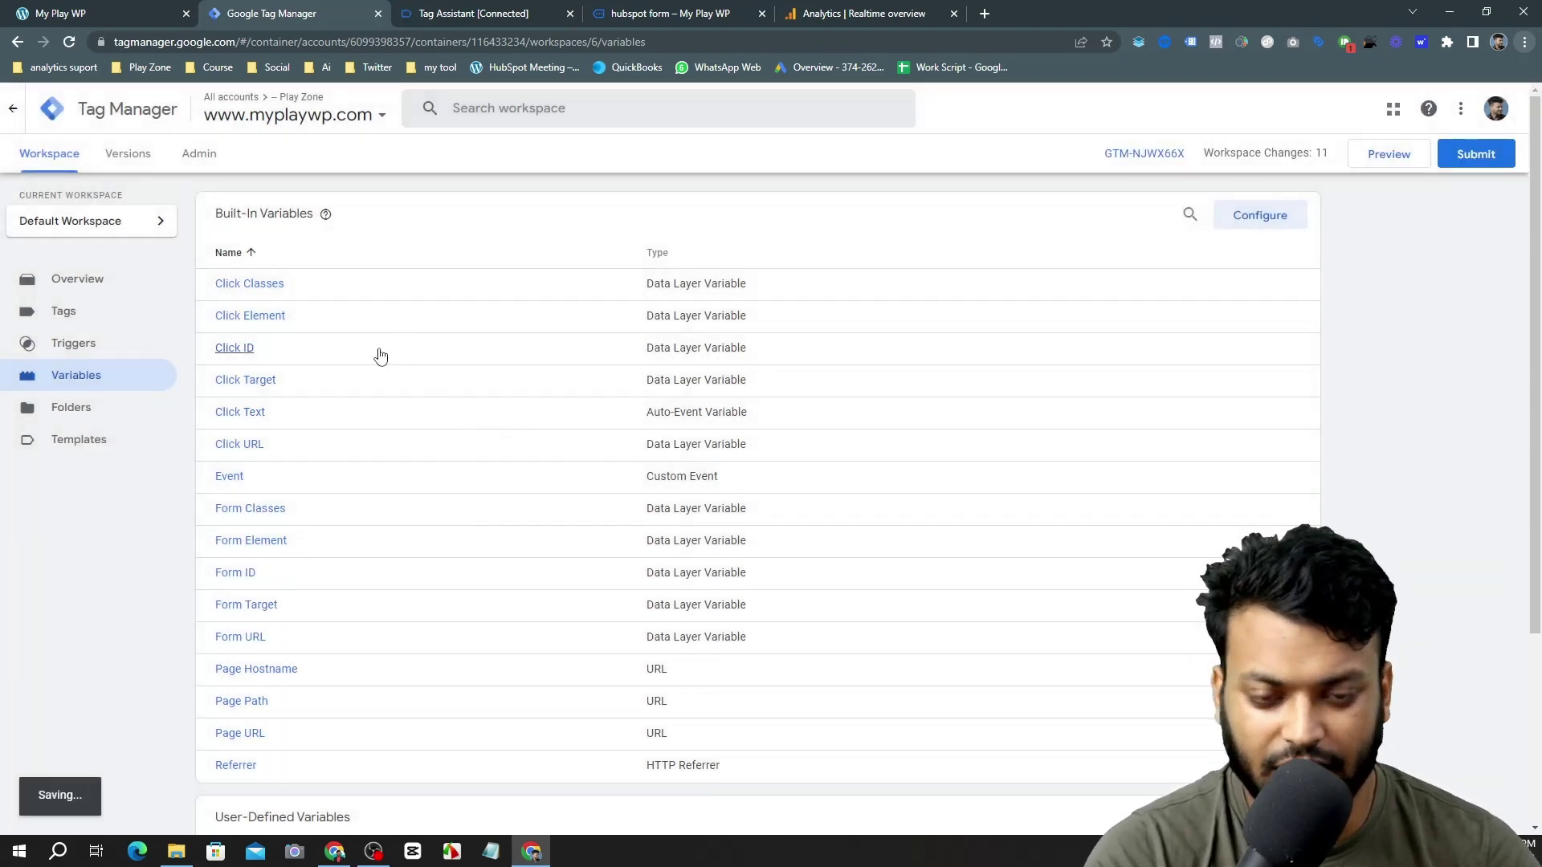
# Copy the hubspot-form-success event name from its data layer push in Tag Assistant.
pyautogui.click(470, 14)
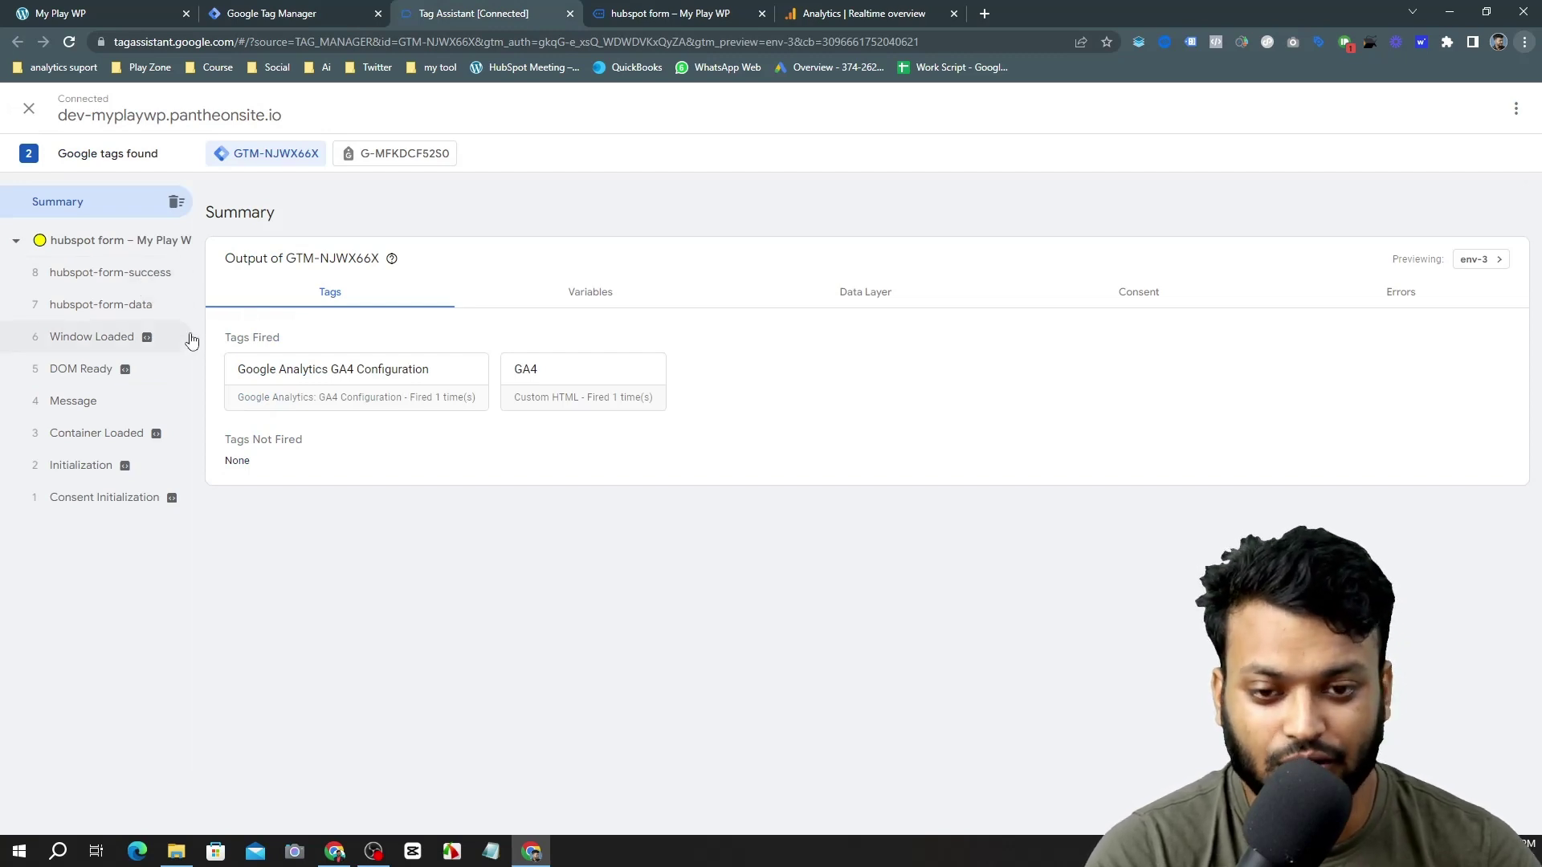
pyautogui.click(160, 280)
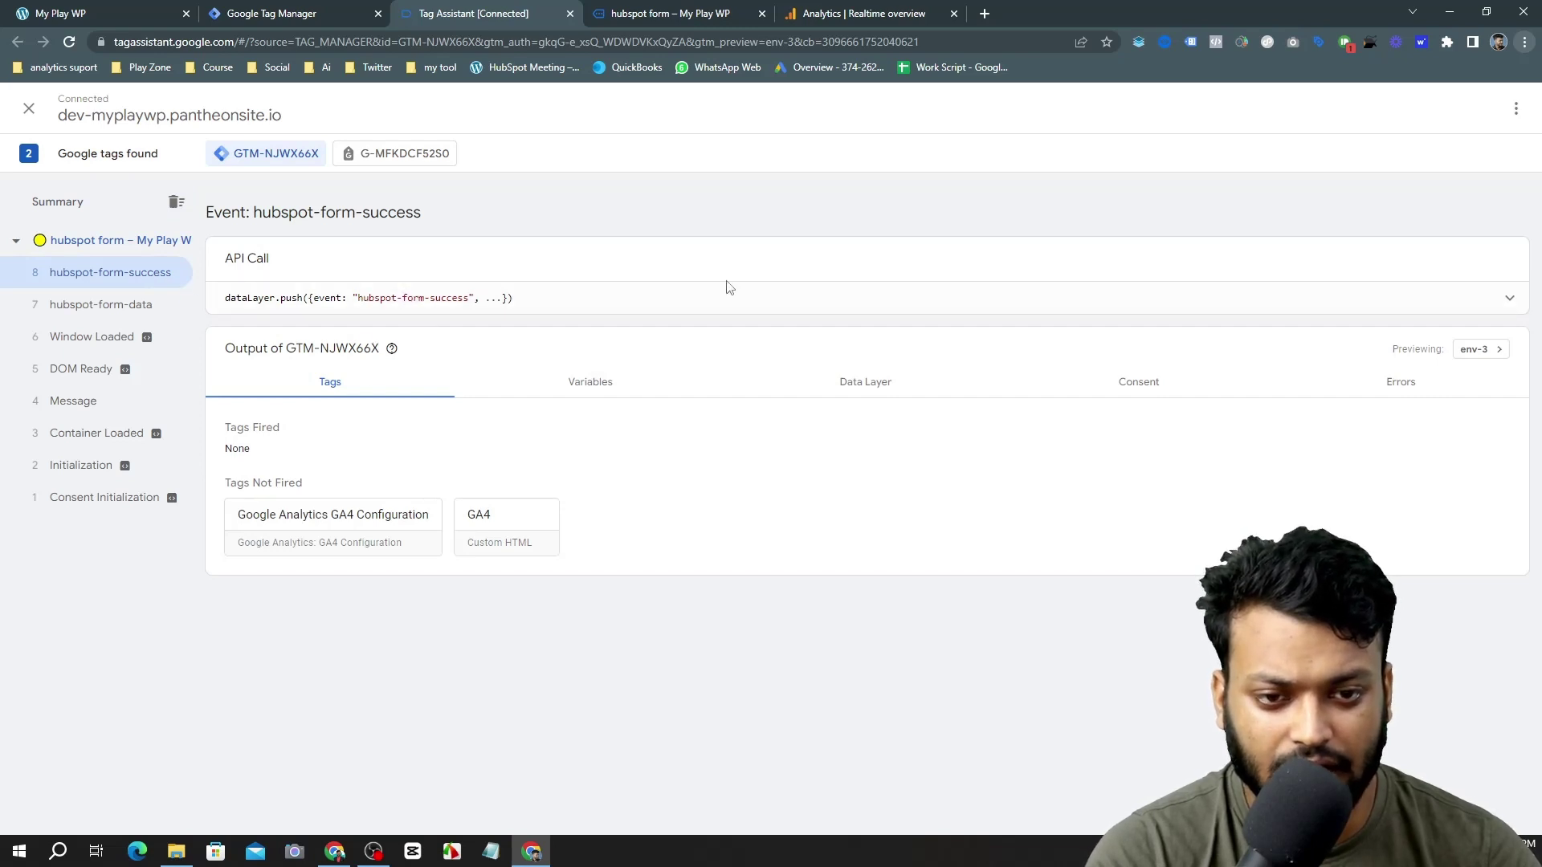
pyautogui.click(1517, 301)
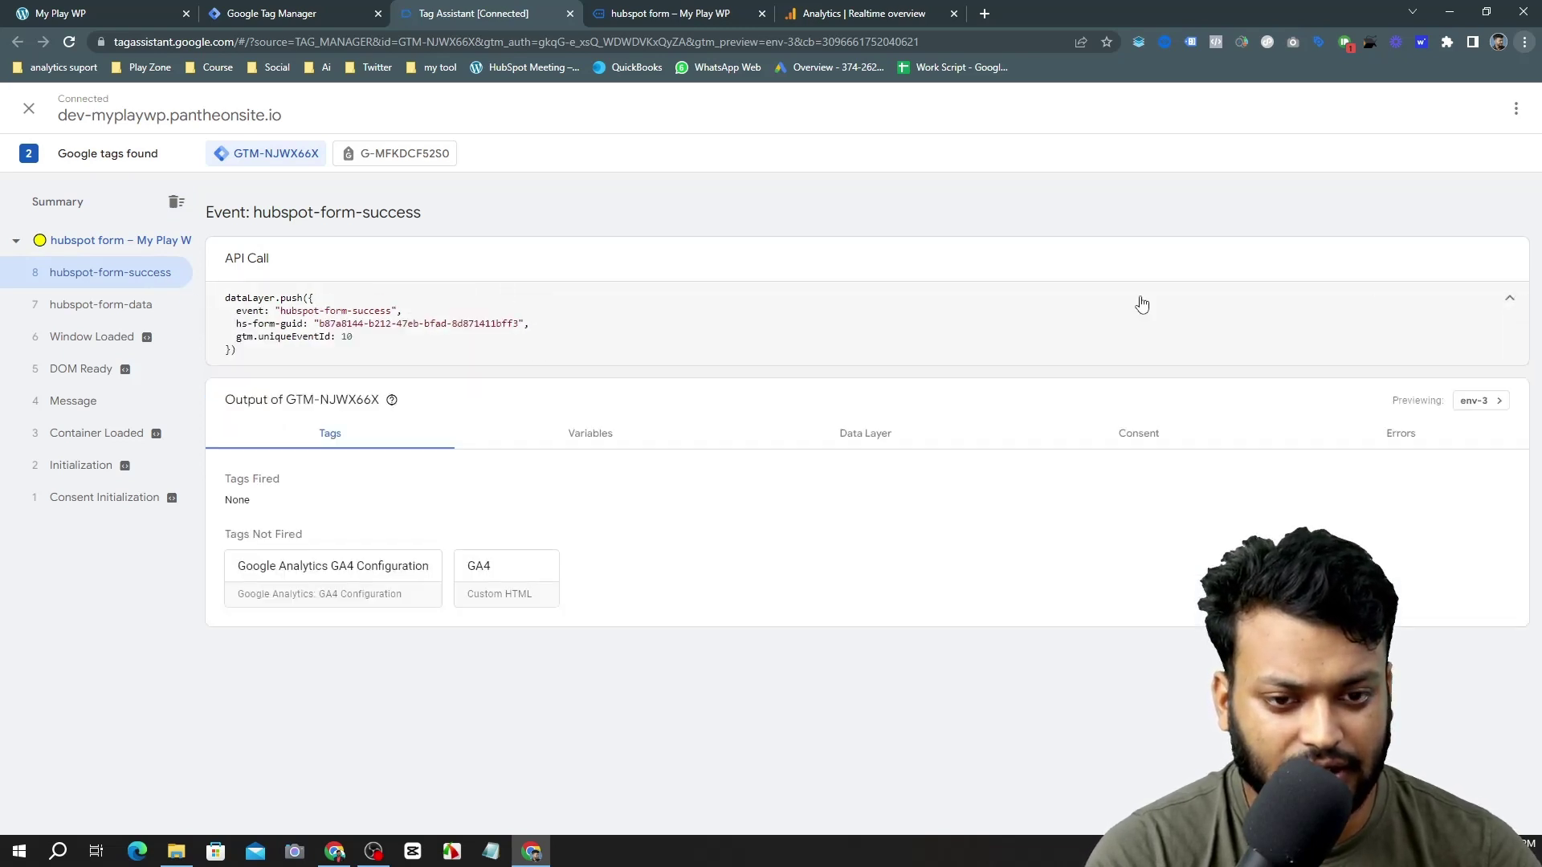
pyautogui.moveTo(281, 310); pyautogui.dragTo(391, 313)
pyautogui.rightClick(376, 320)
pyautogui.click(402, 327)
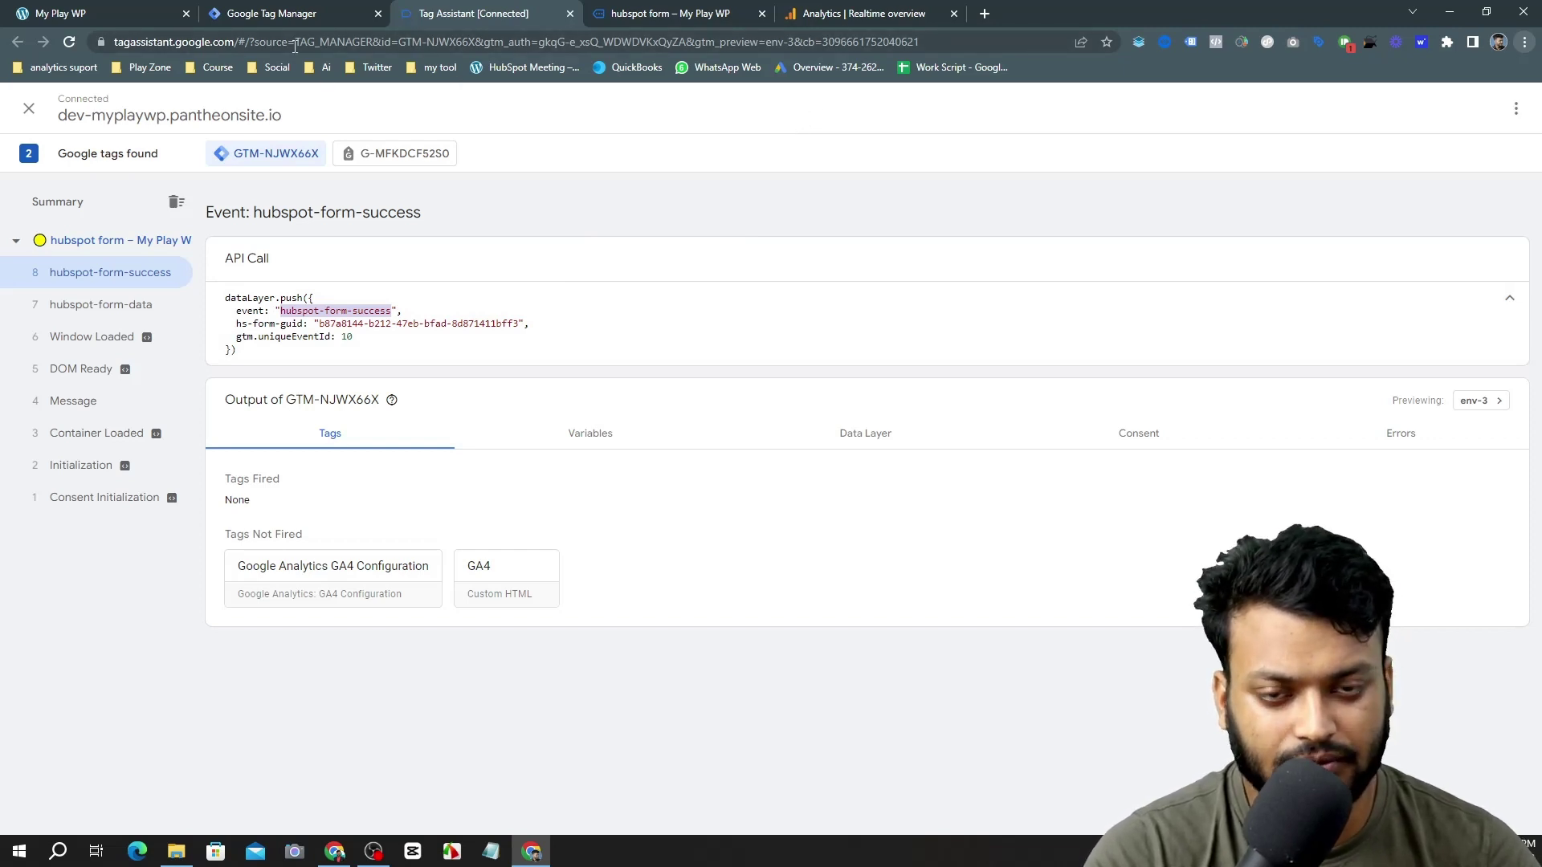
pyautogui.click(278, 8)
# Create a new tag of type Google Analytics: GA4 Event.
pyautogui.click(89, 312)
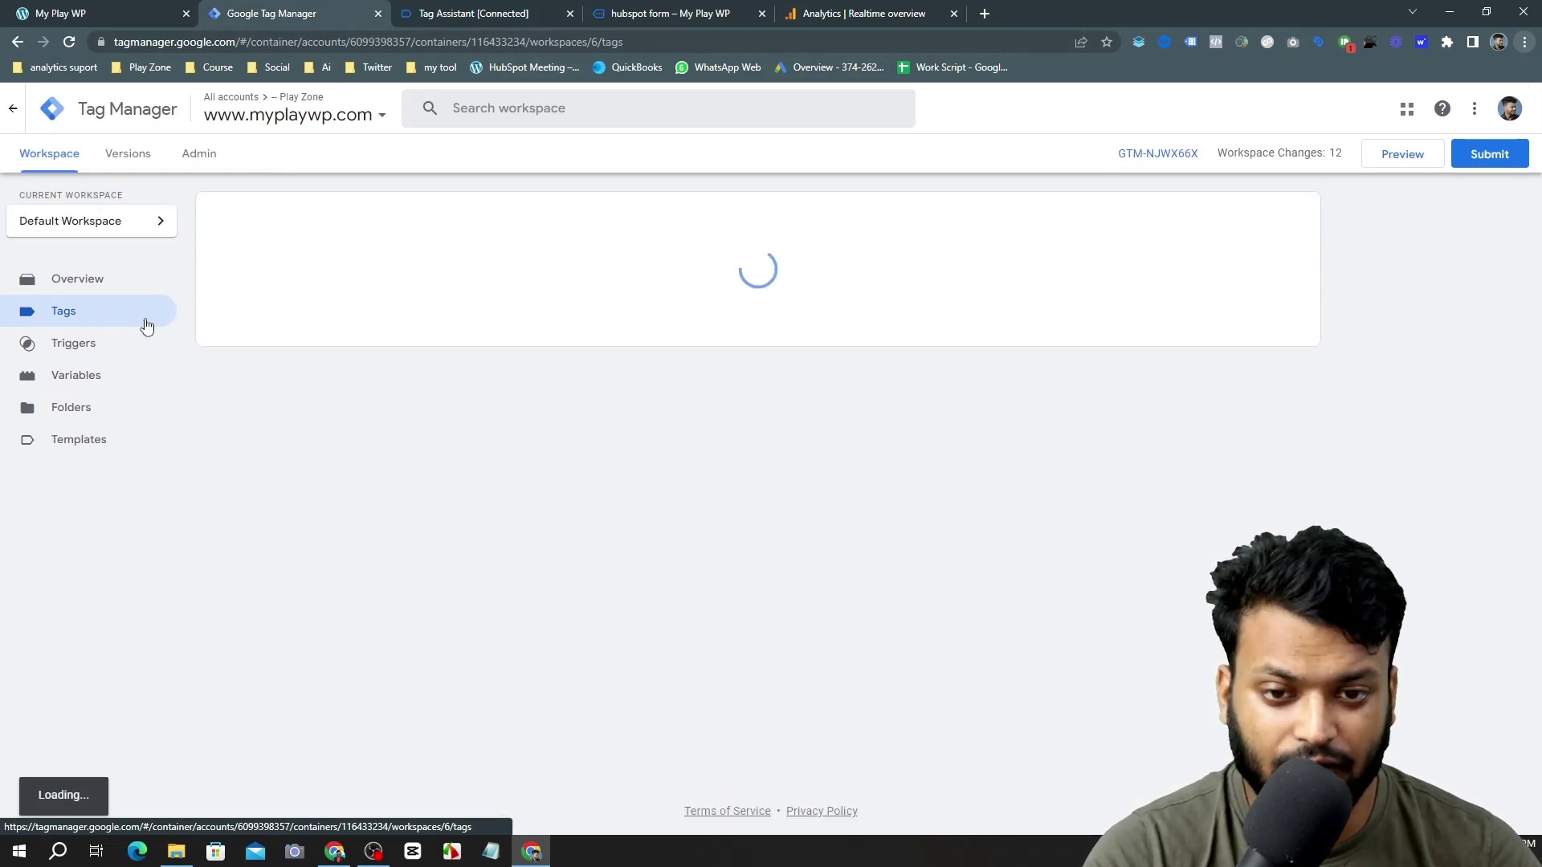
pyautogui.click(1304, 220)
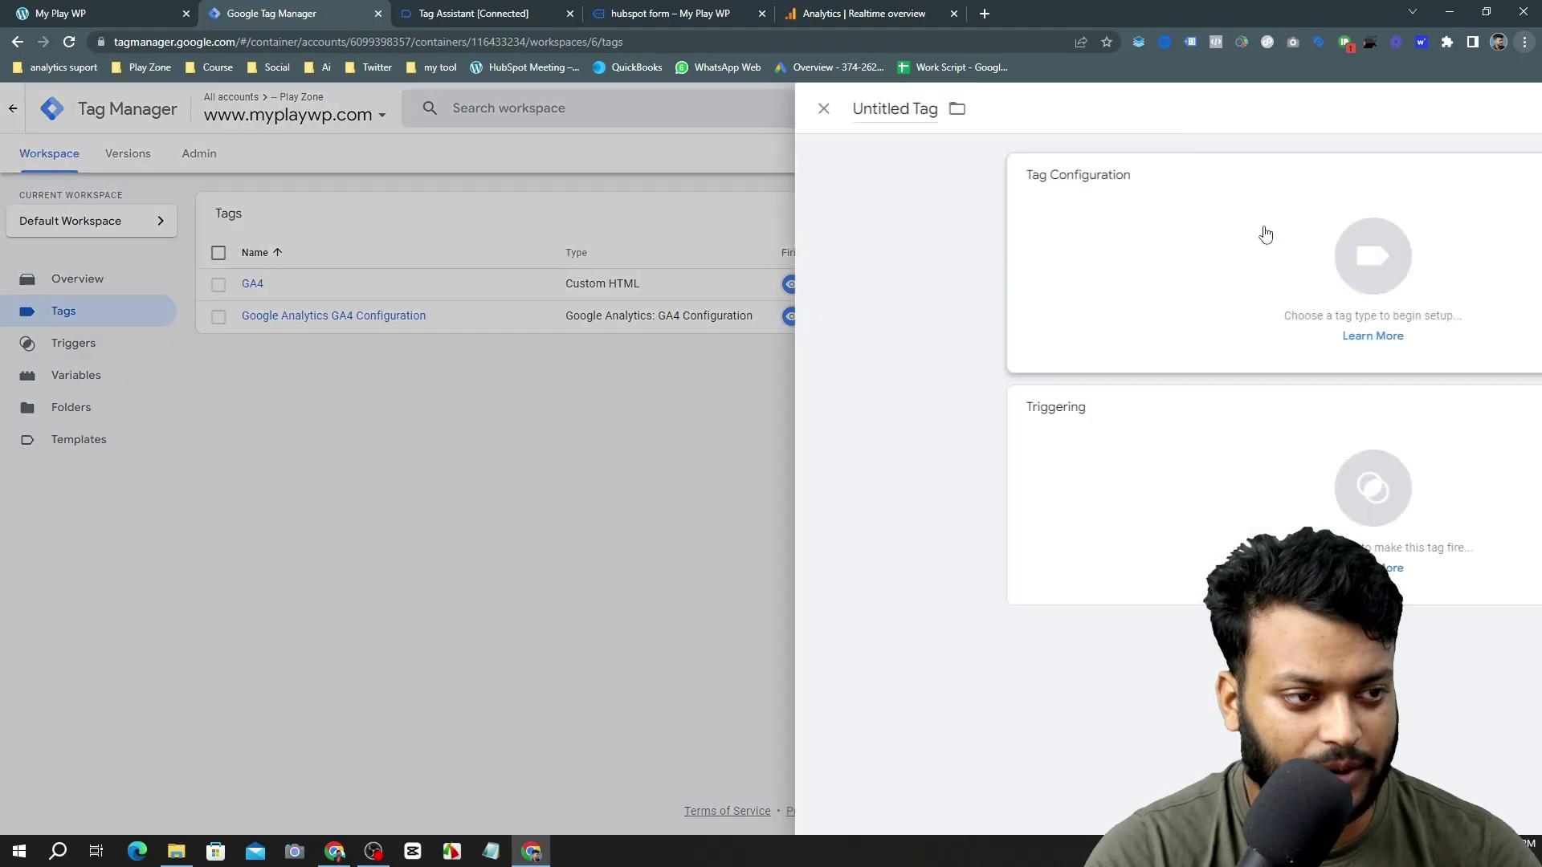
pyautogui.click(1047, 255)
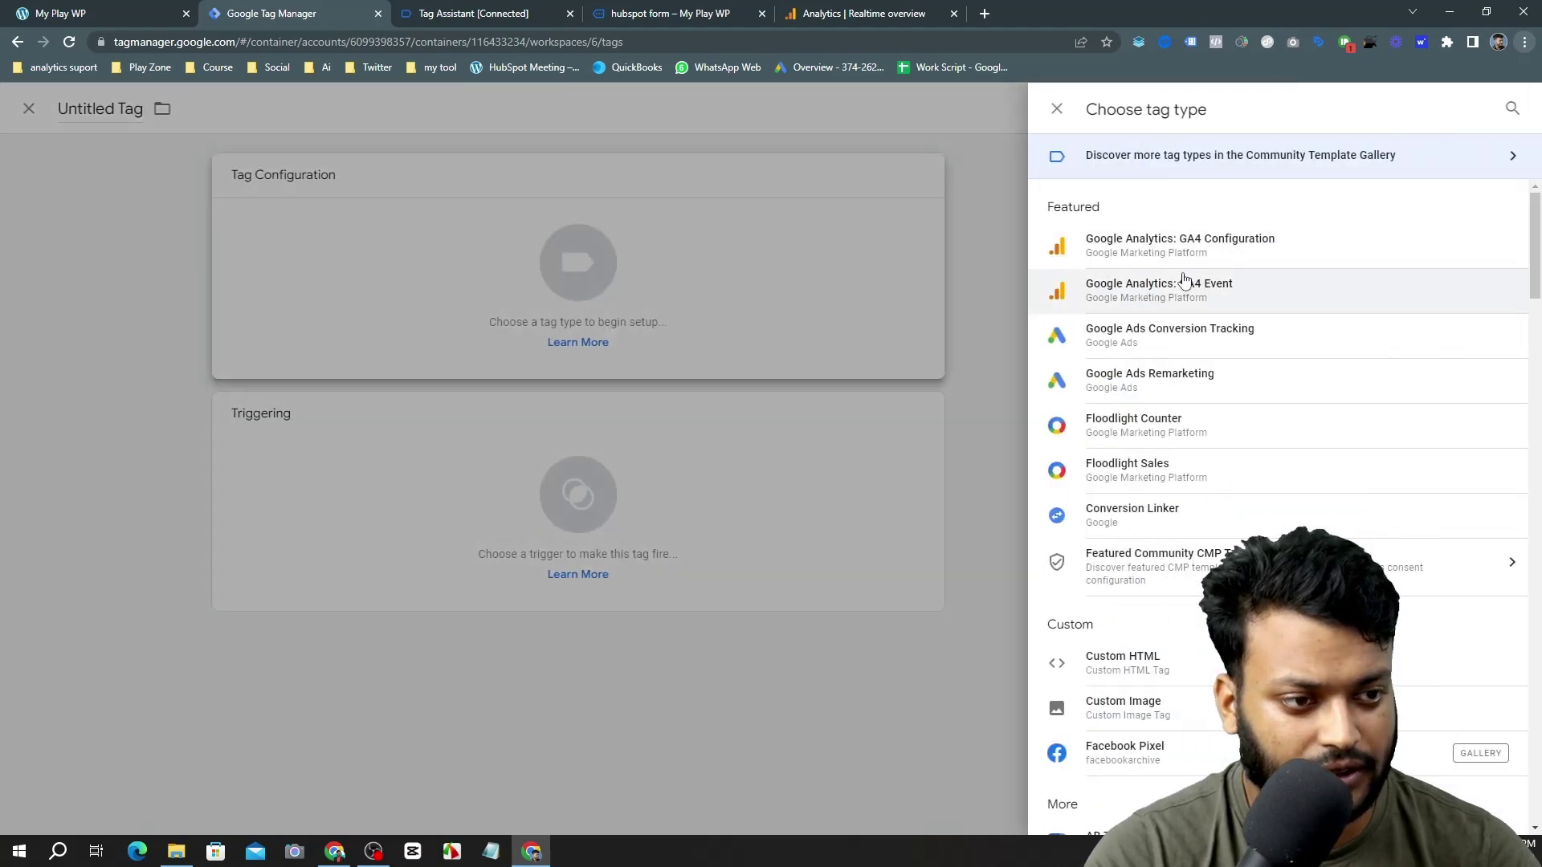
pyautogui.click(1213, 297)
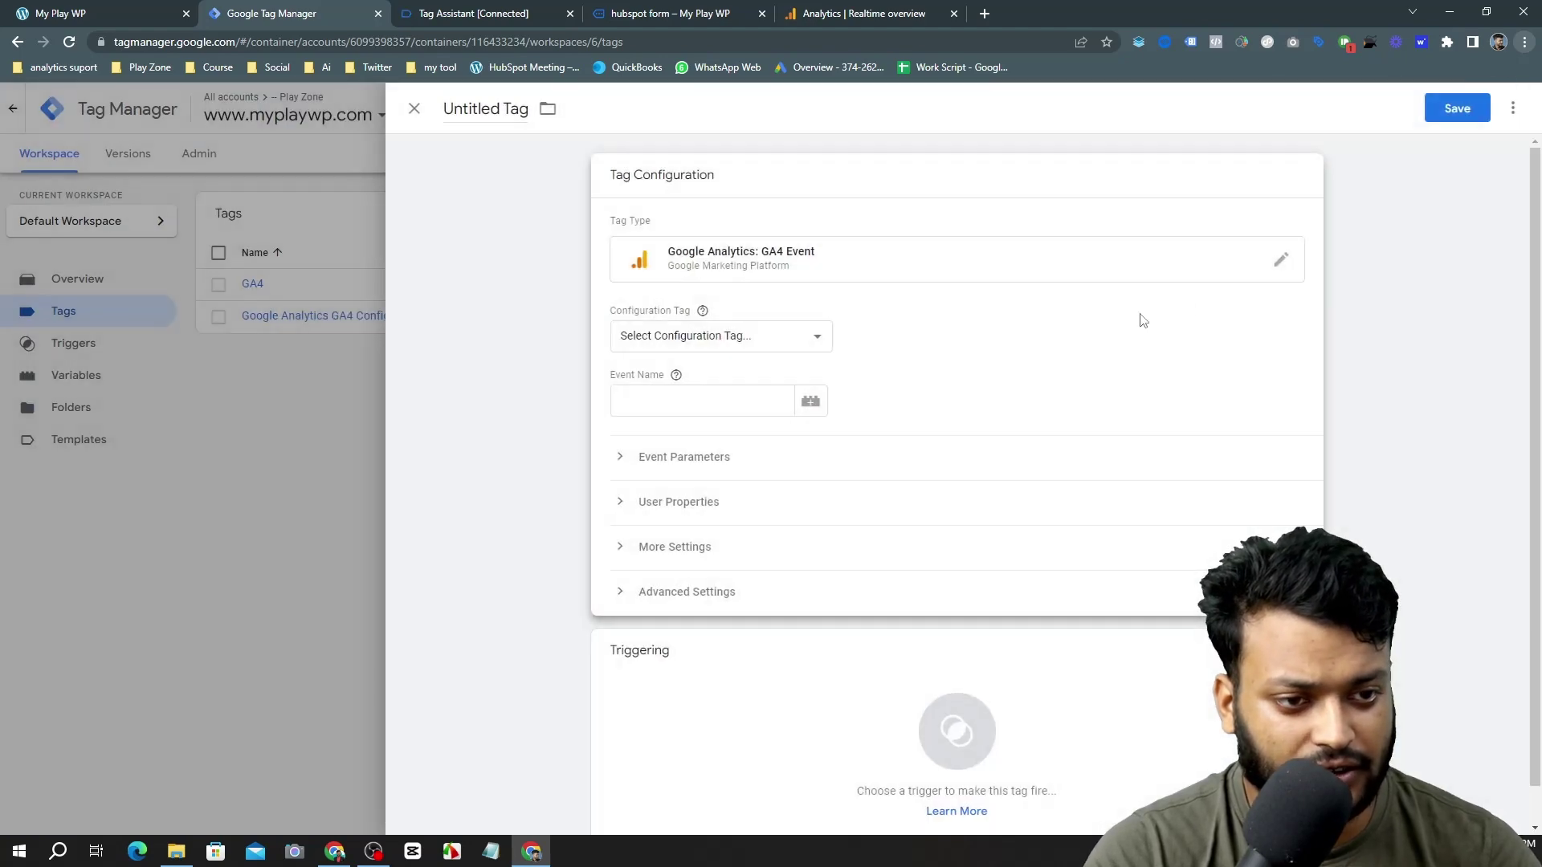
# Set the tag's Configuration Tag to Google Analytics GA4 Configuration and focus Event Name.
pyautogui.click(795, 336)
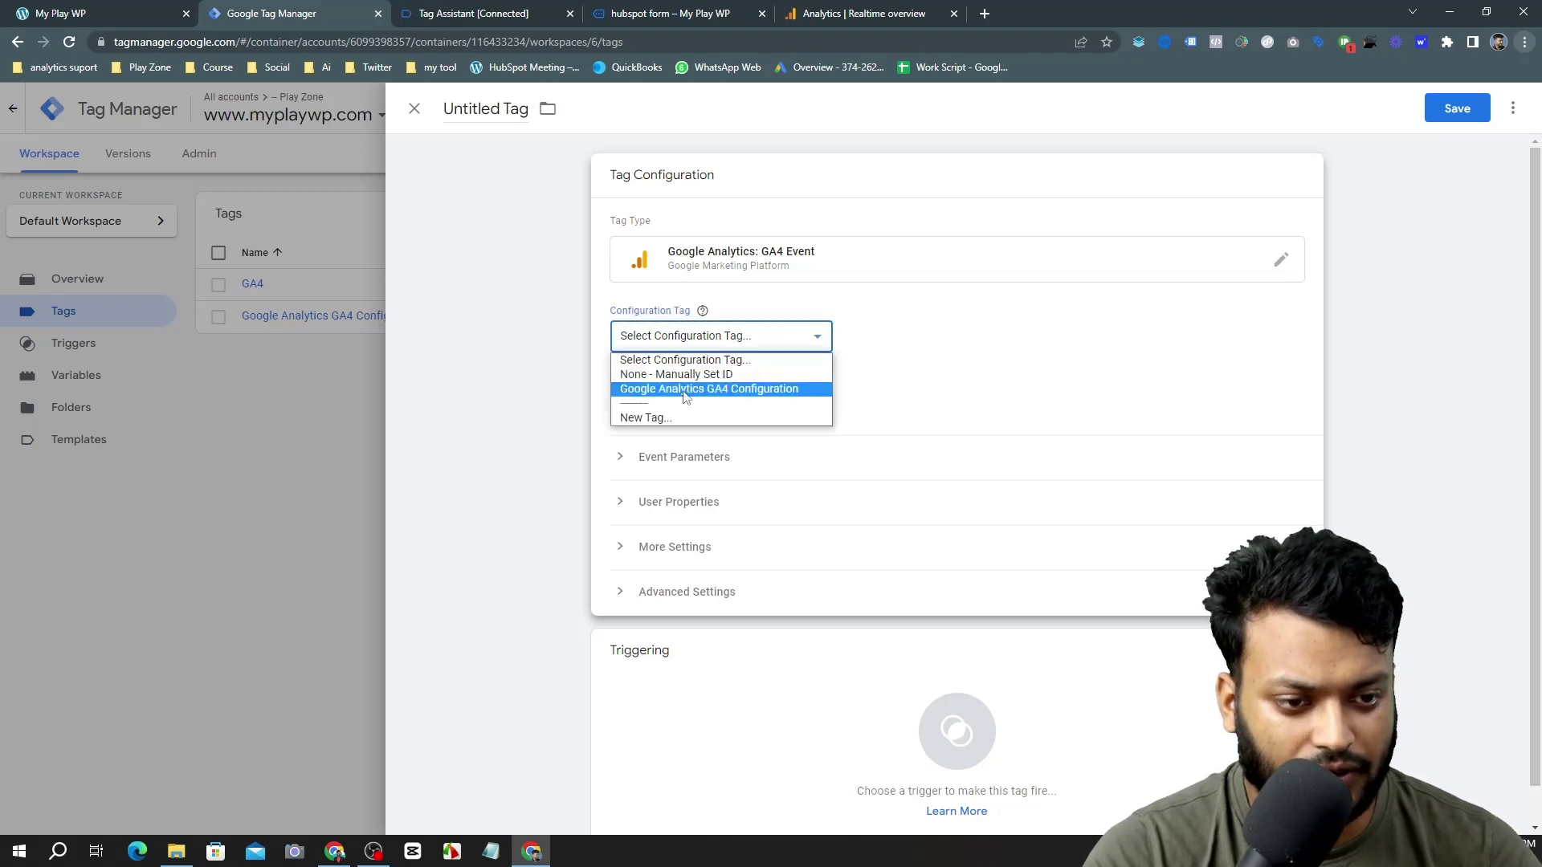
pyautogui.click(726, 394)
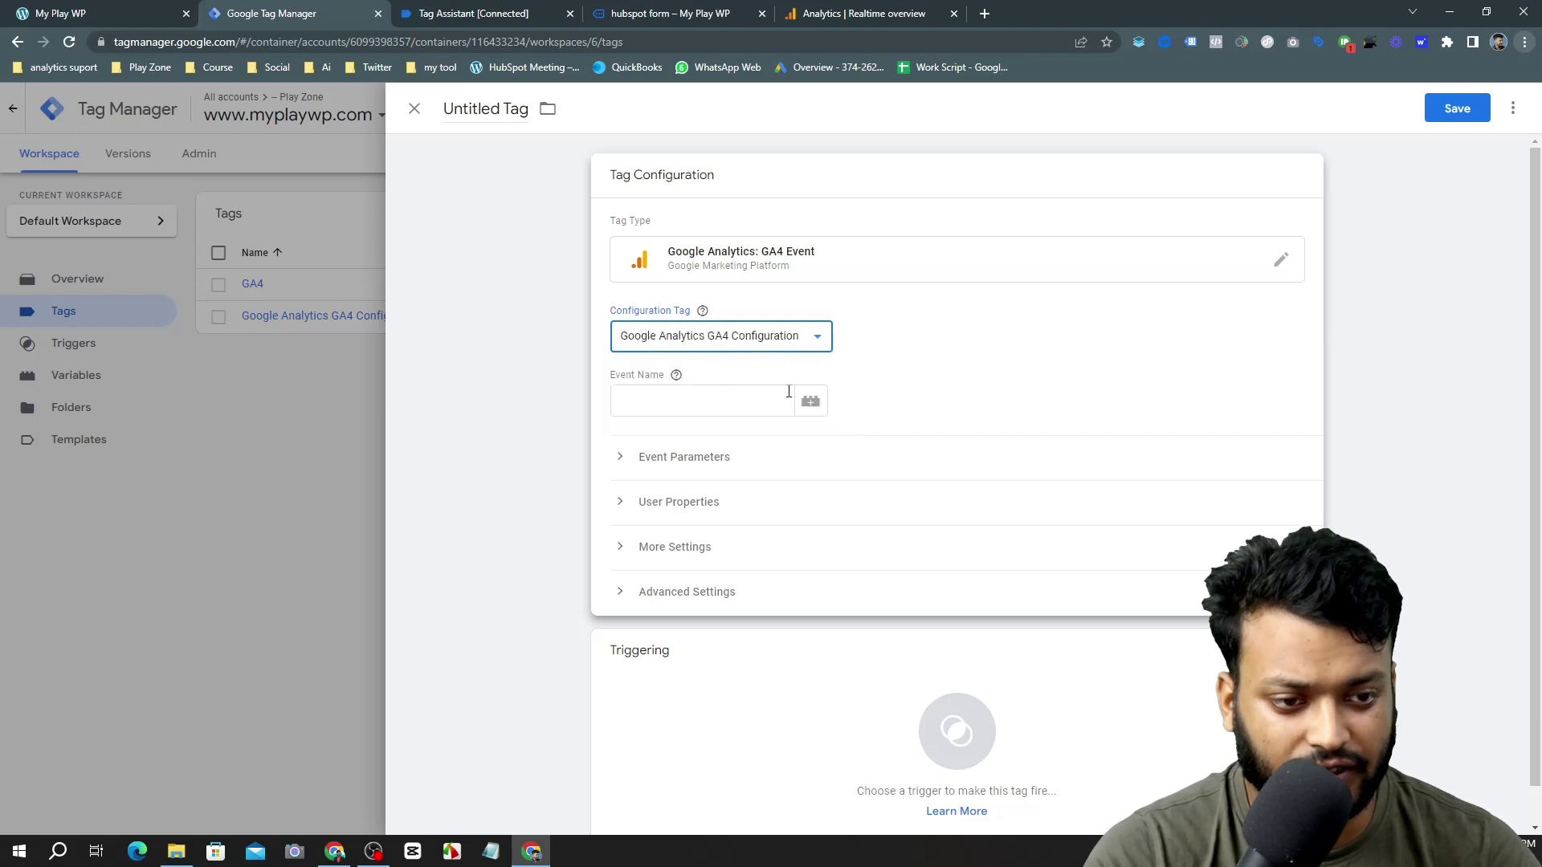
pyautogui.click(678, 344)
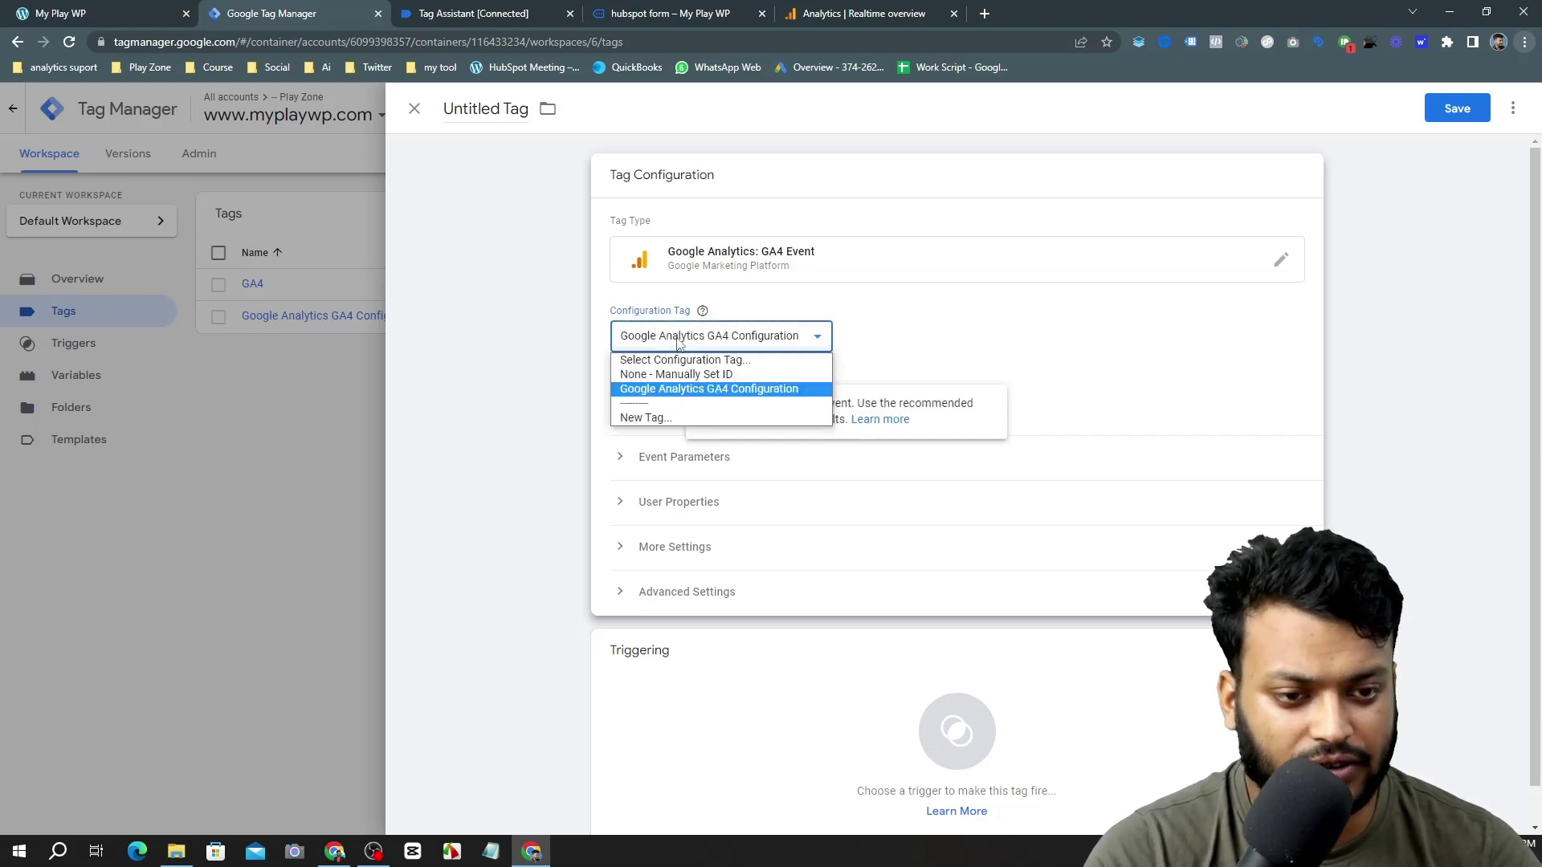
pyautogui.click(697, 377)
pyautogui.click(658, 400)
pyautogui.click(746, 335)
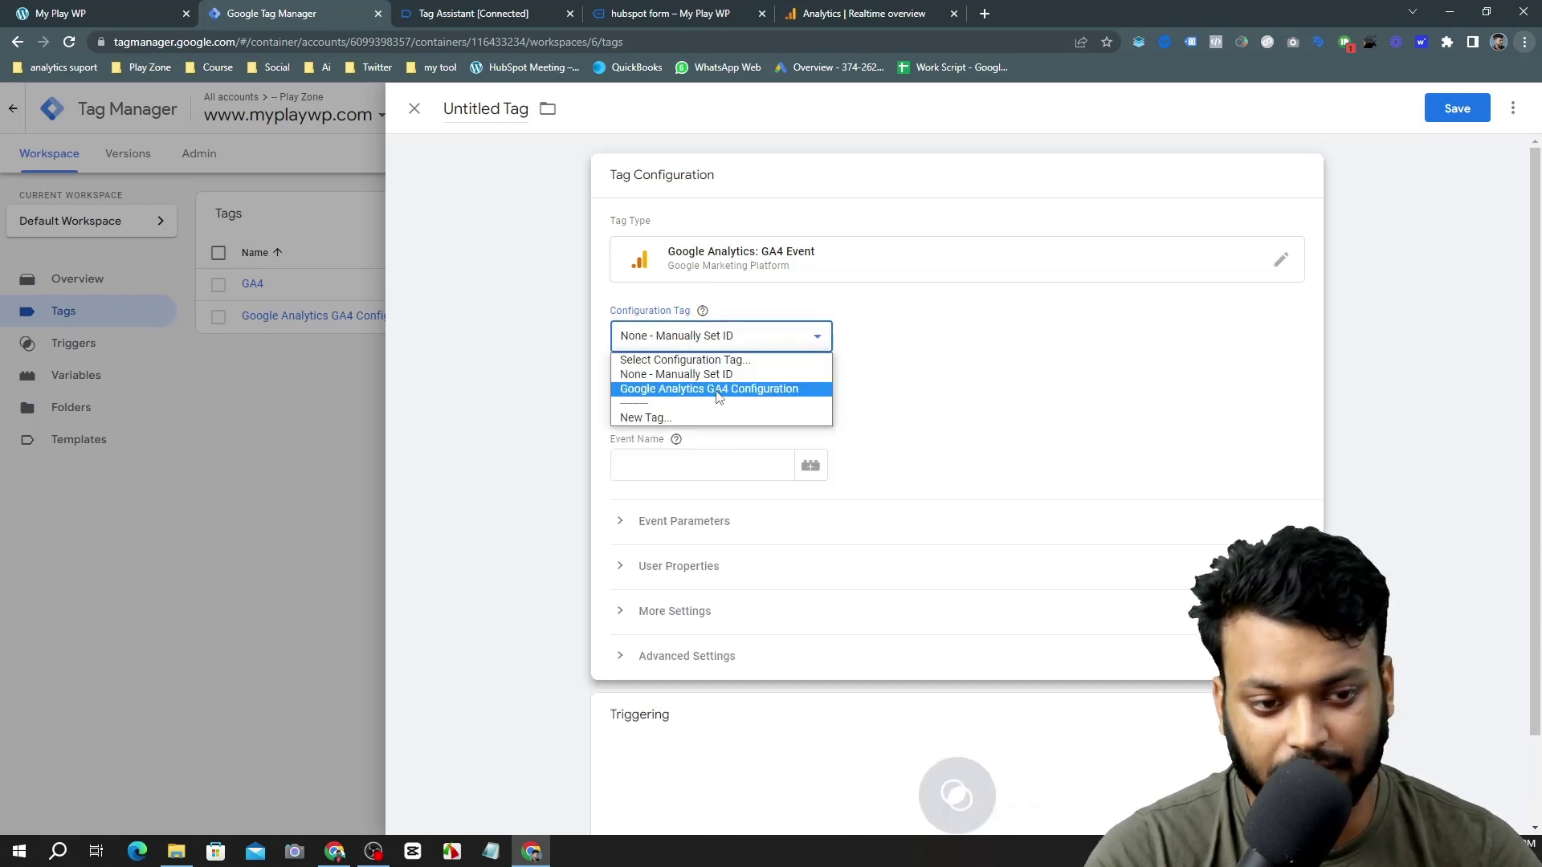
pyautogui.click(723, 388)
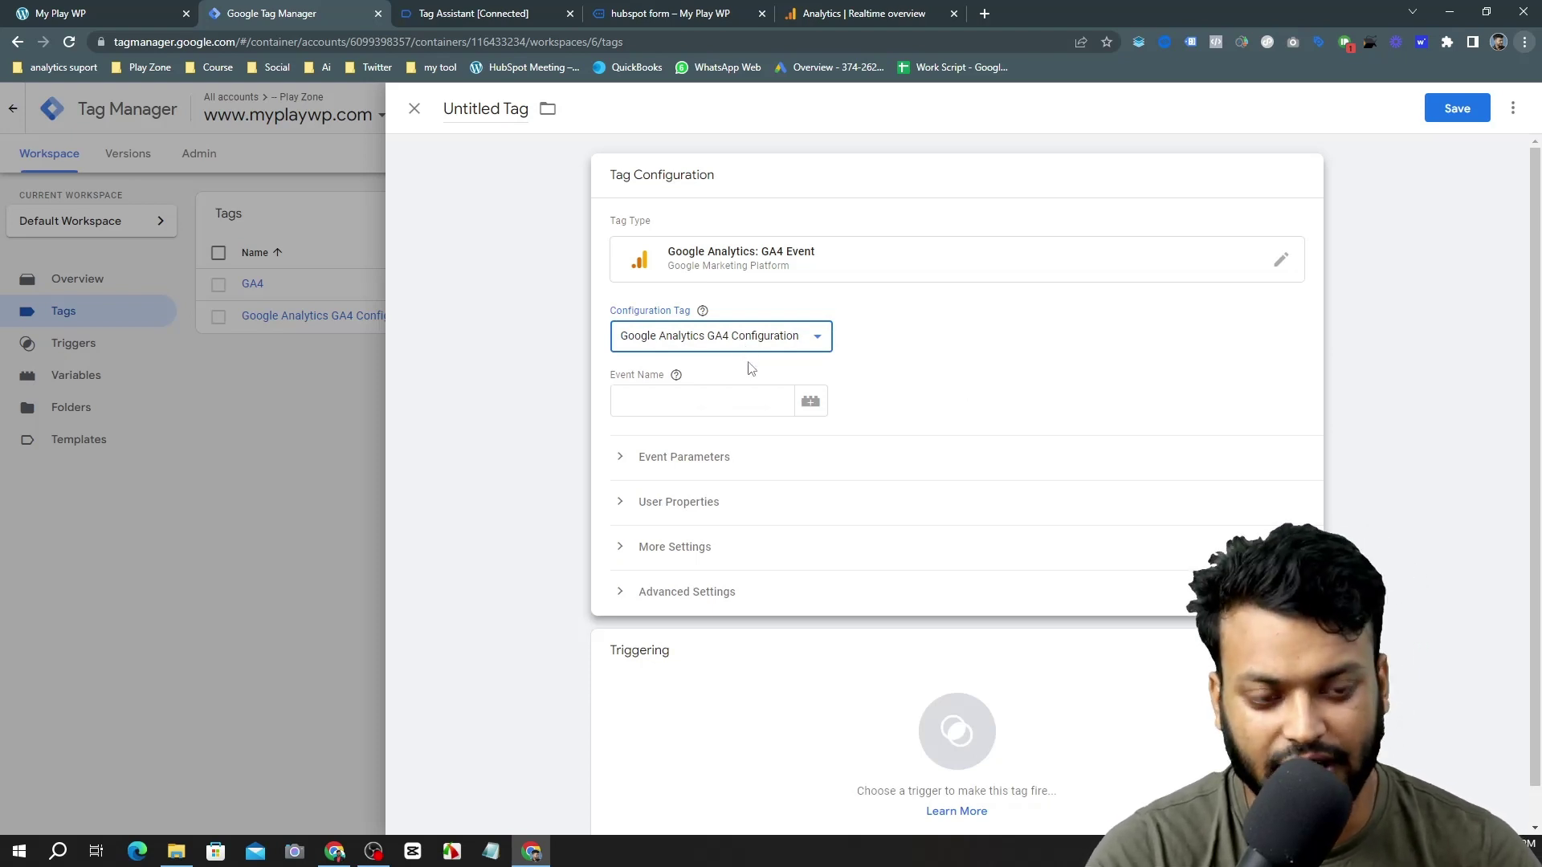
pyautogui.click(721, 402)
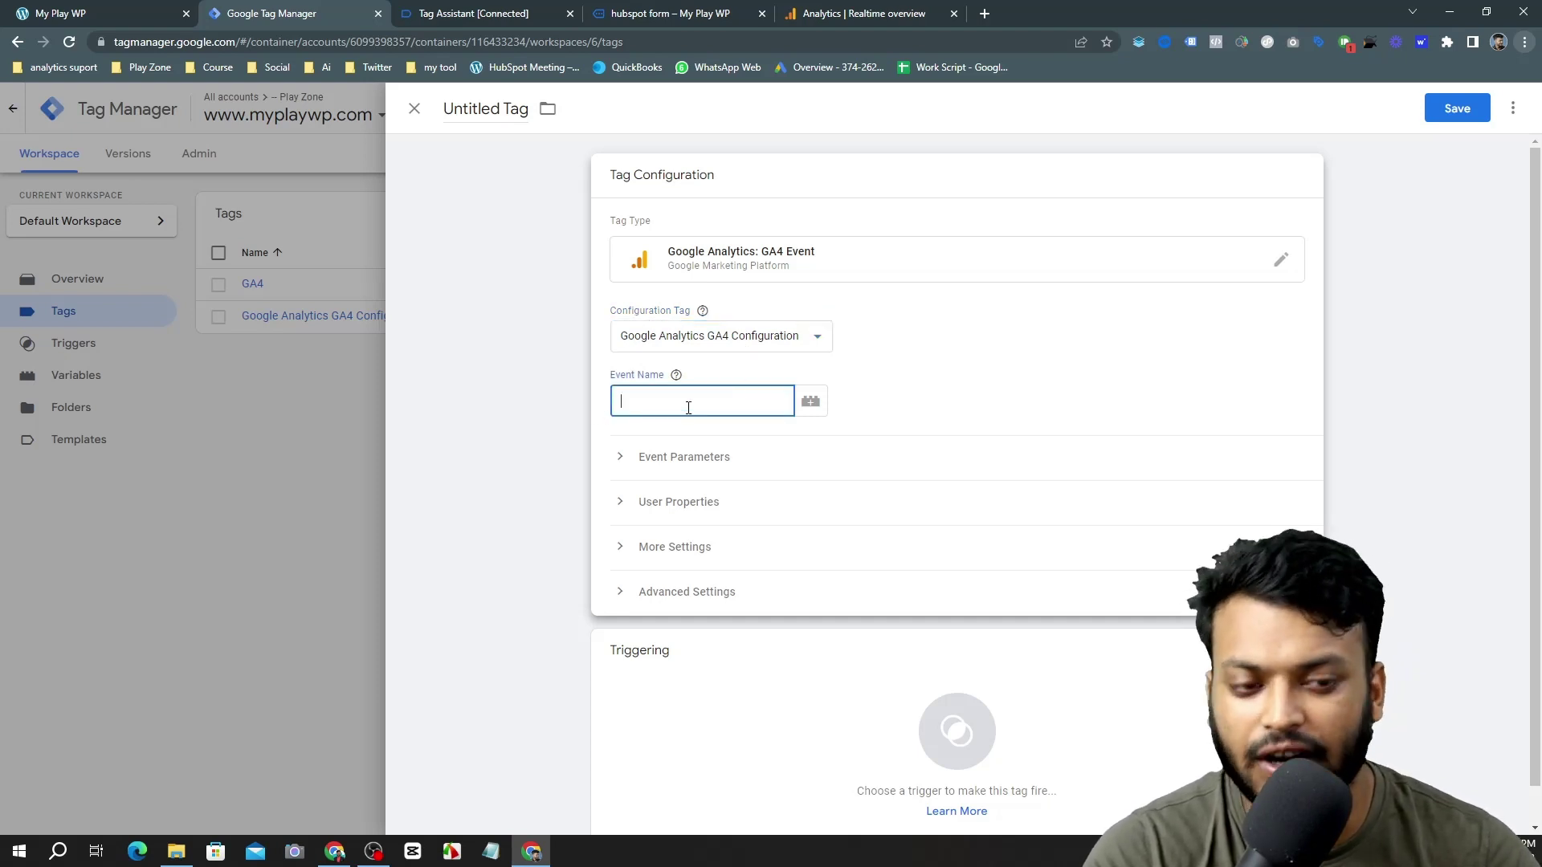
pyautogui.click(855, 12)
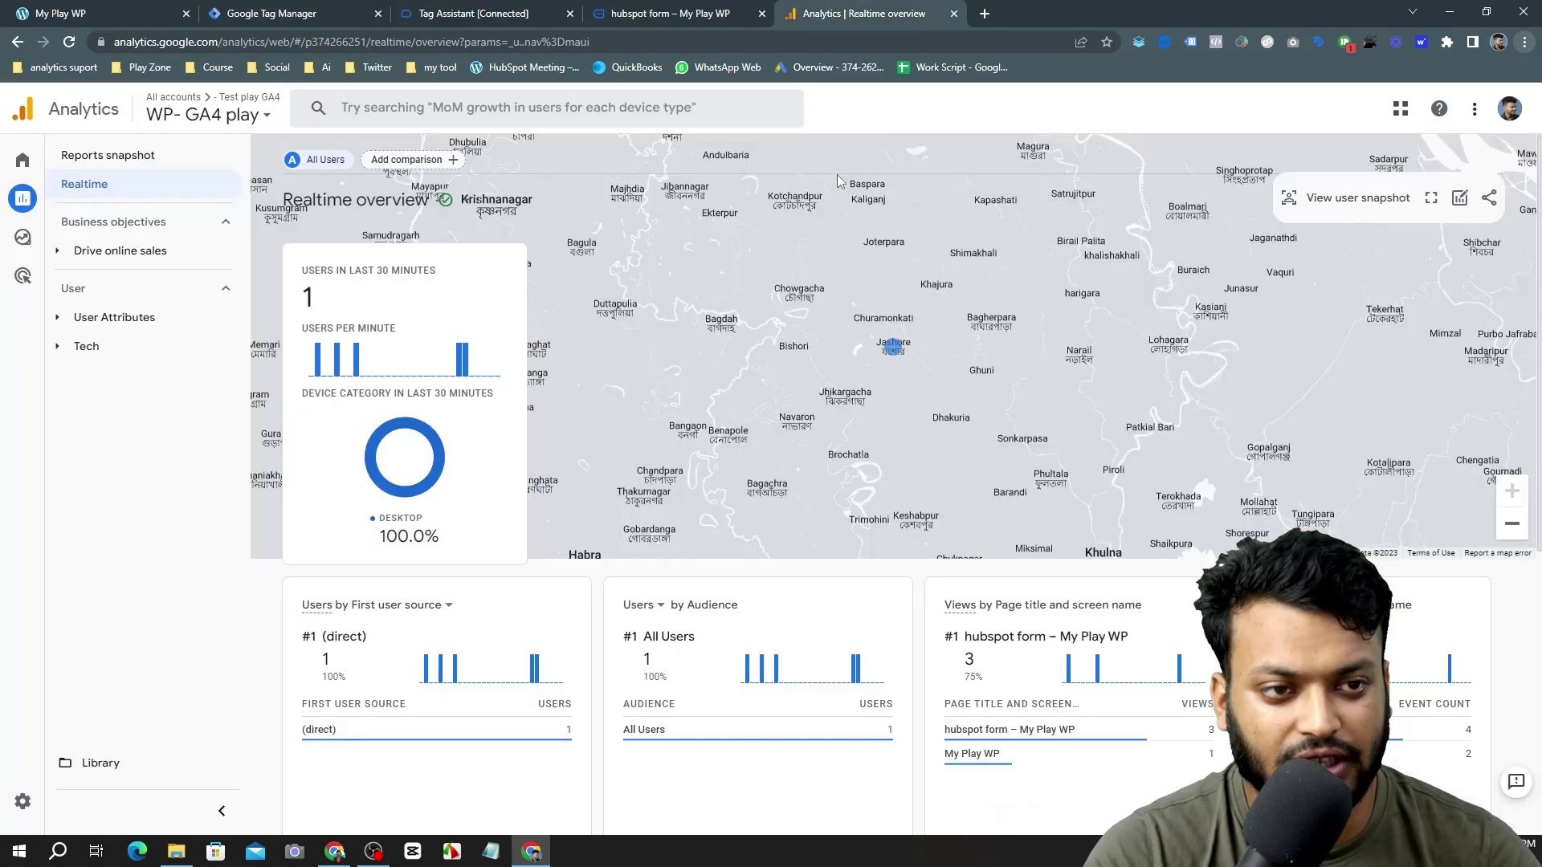
# Search Google for 'ga4' and open the [GA4] Recommended events help article.
pyautogui.click(994, 13)
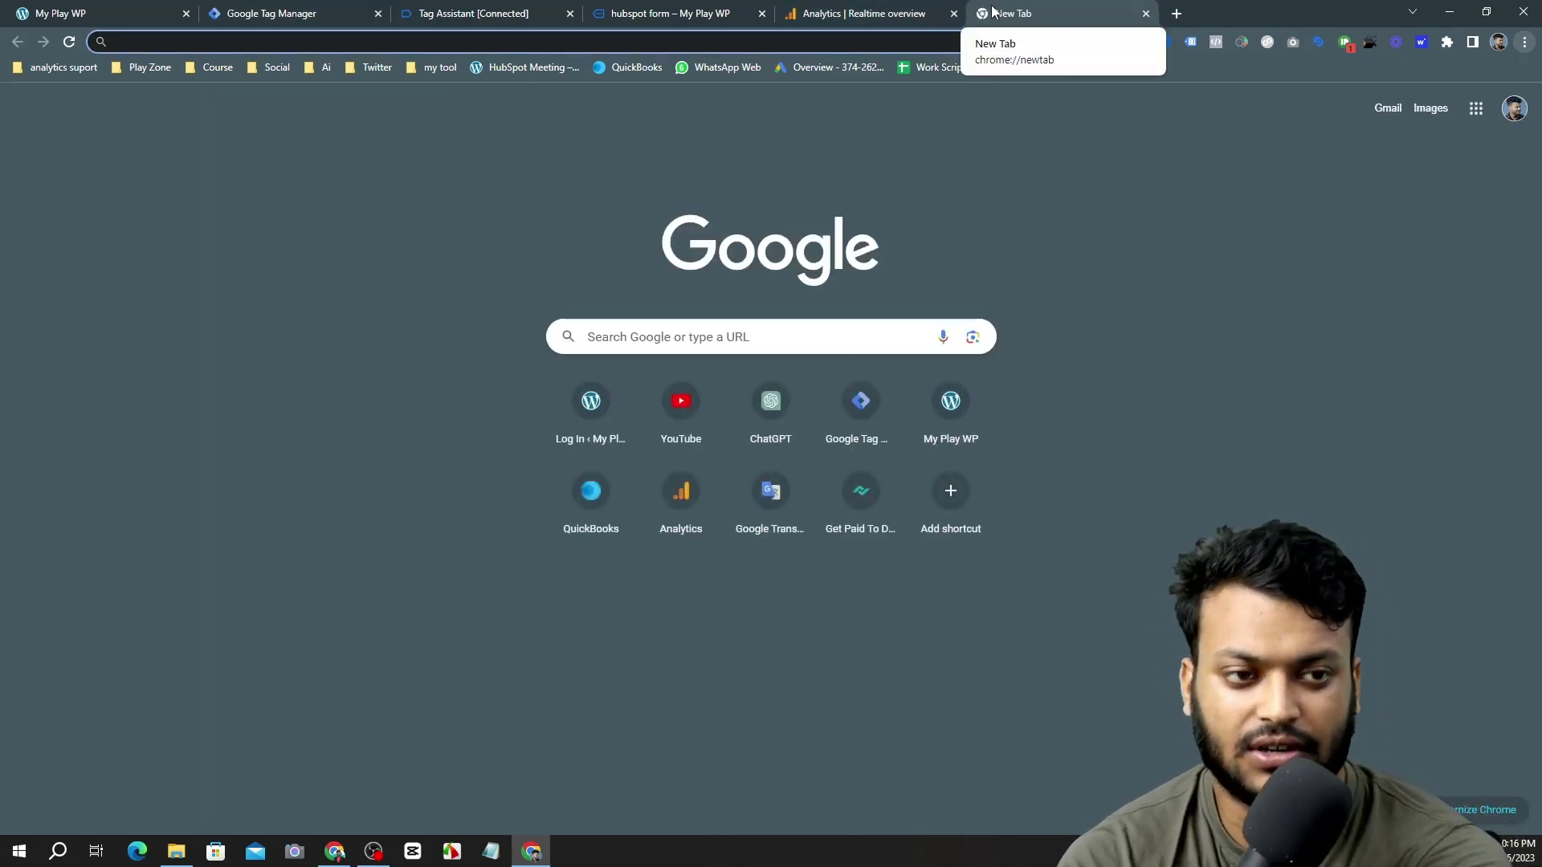
pyautogui.write('ga4')
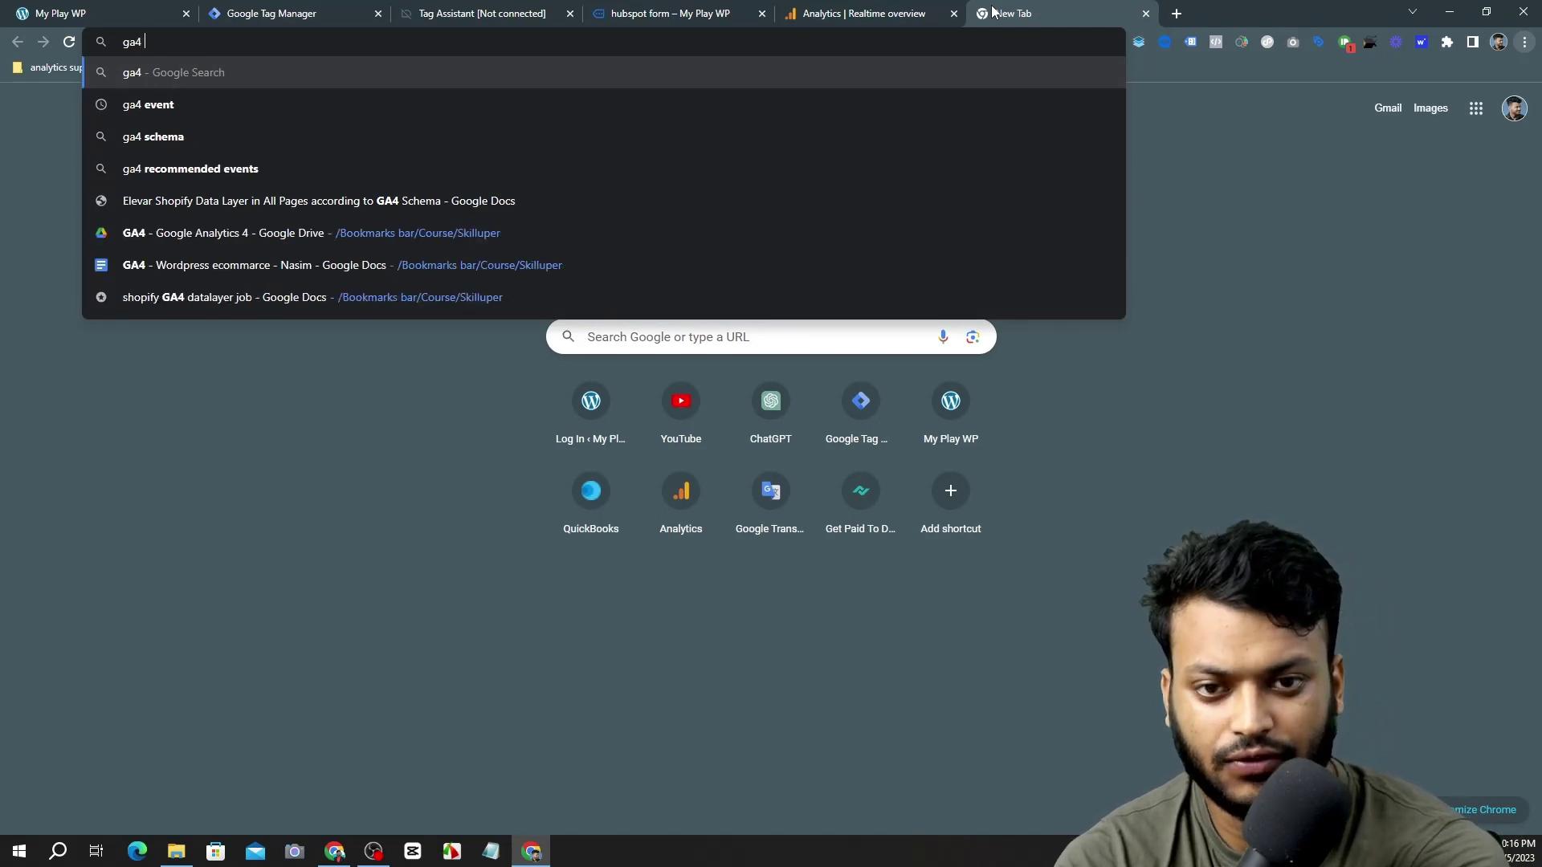
pyautogui.click(239, 113)
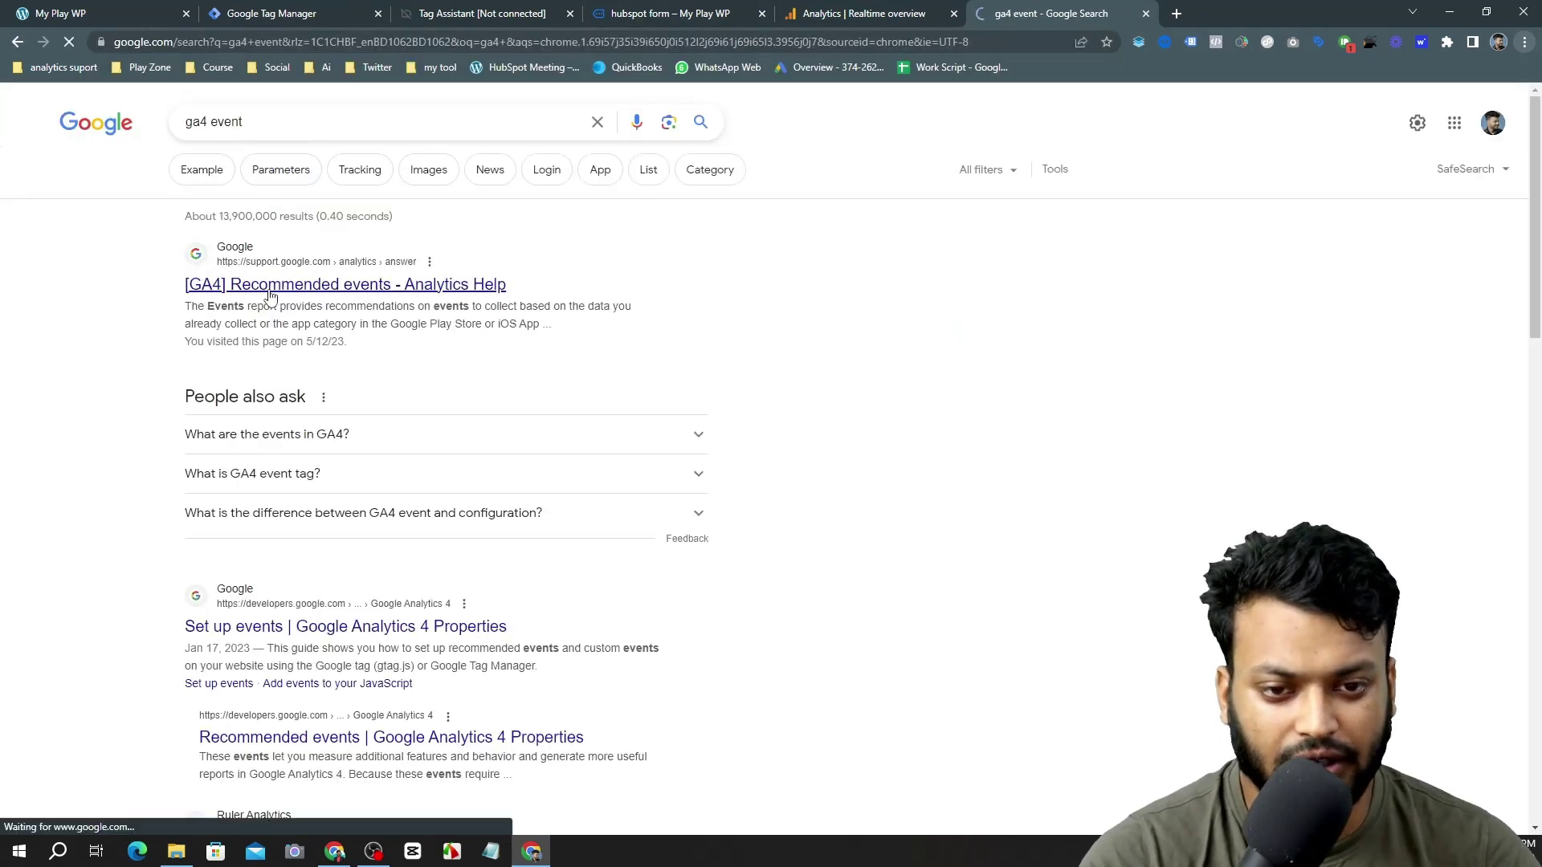
pyautogui.click(306, 286)
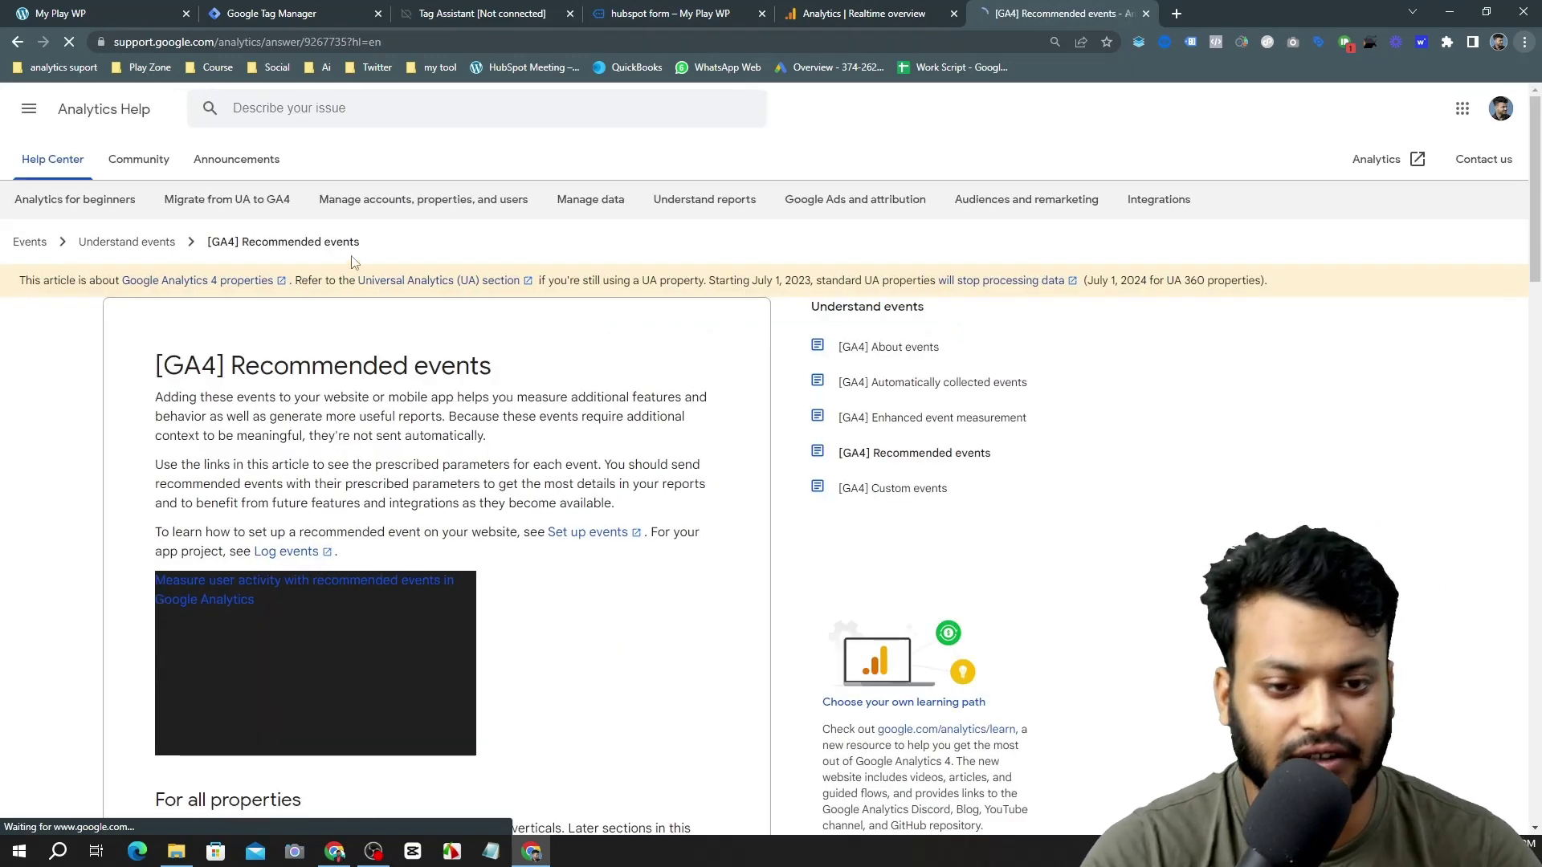
# Scroll through the online sales and games event tables looking for a form-submission event.
pyautogui.scroll(-1, 398, 272)
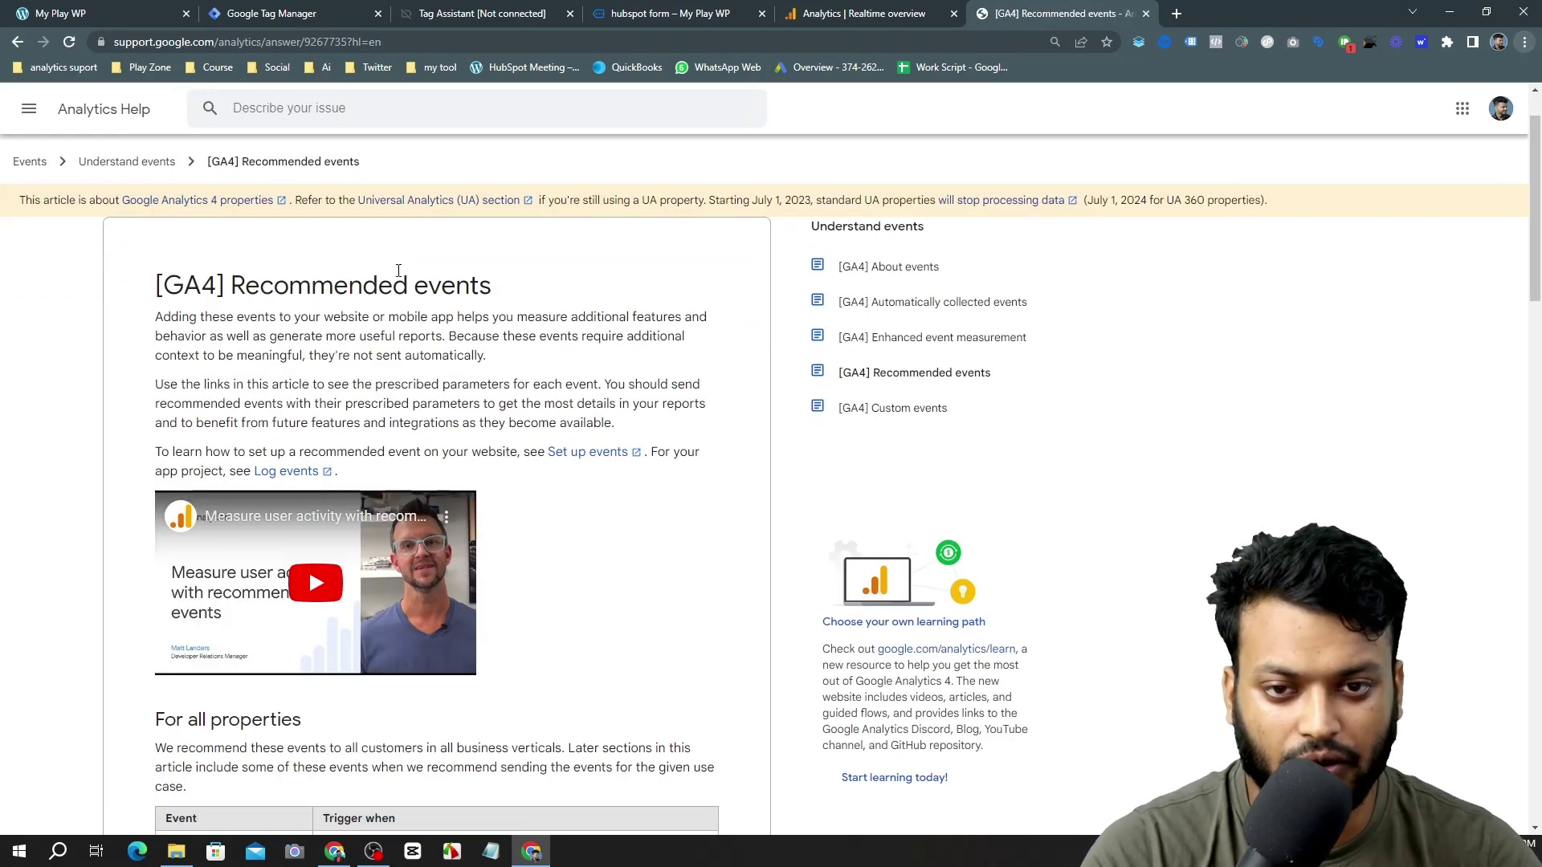
pyautogui.scroll(-7, 465, 289)
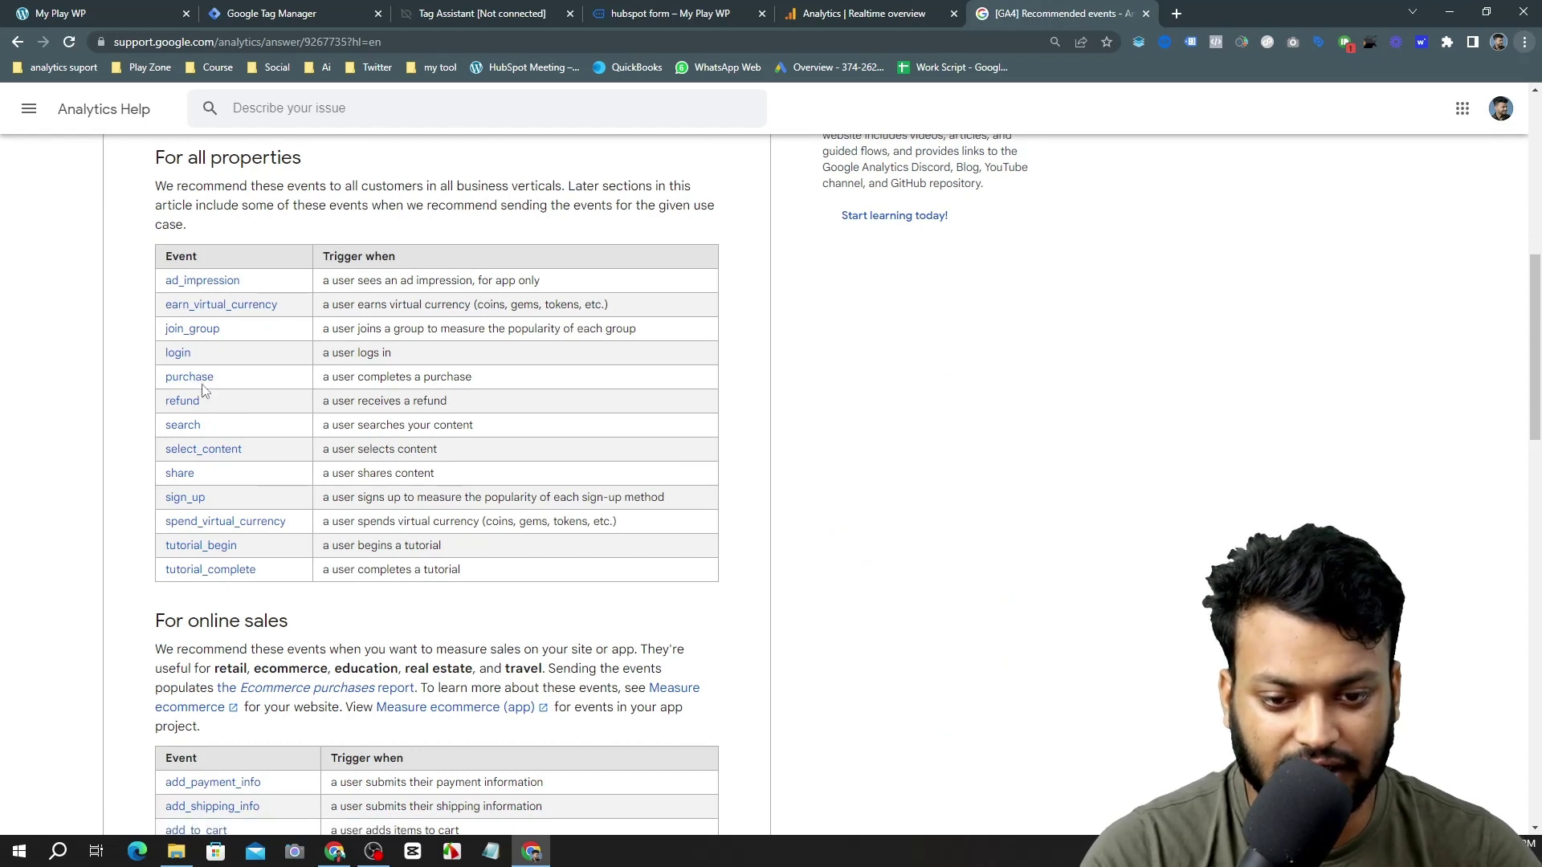
pyautogui.scroll(-3, 208, 289)
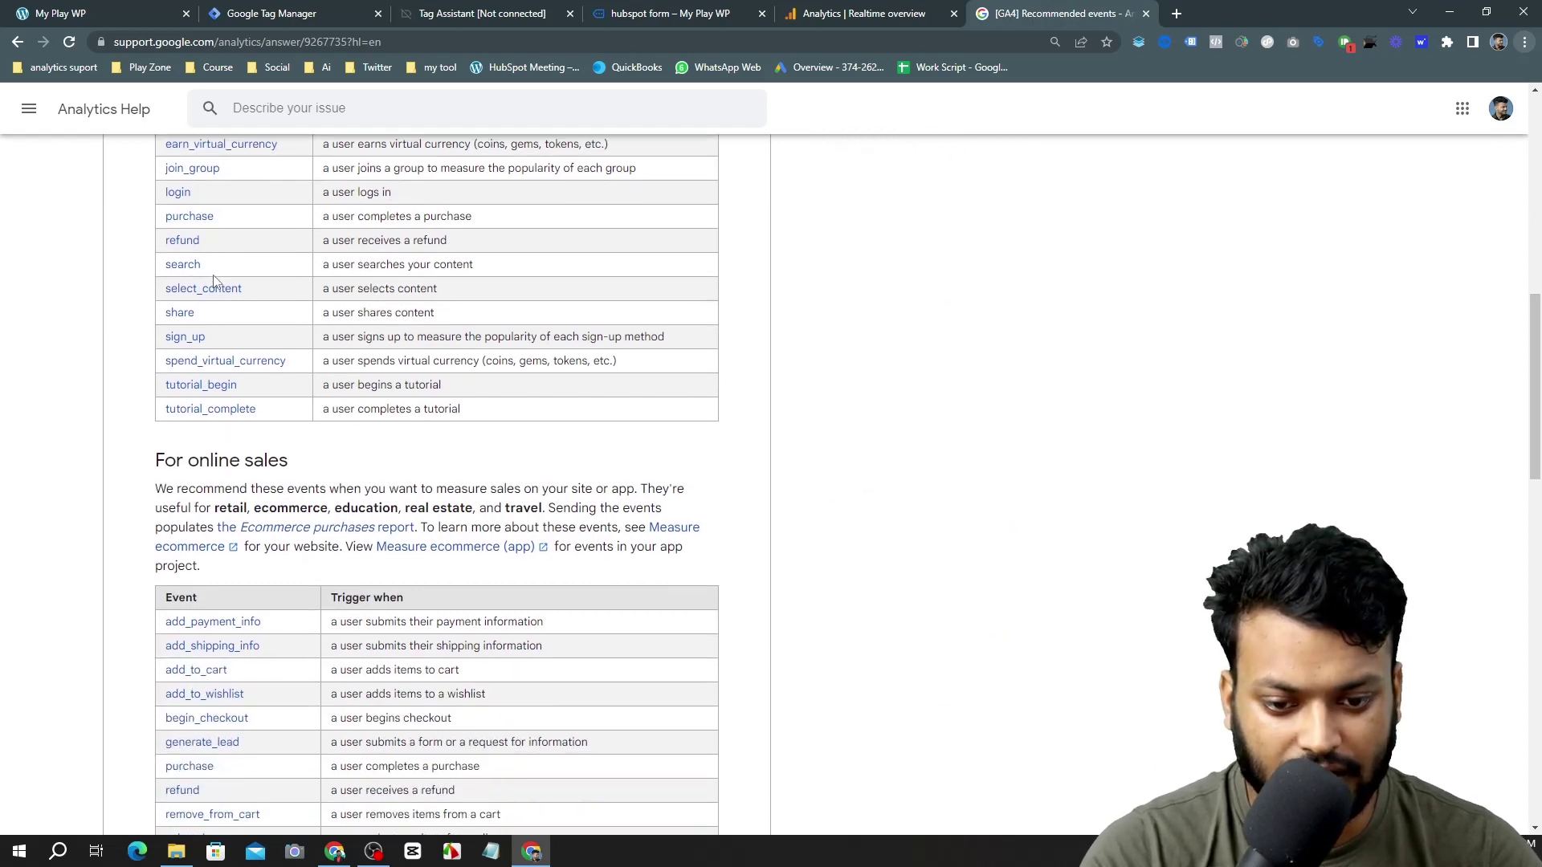
pyautogui.scroll(-1, 217, 283)
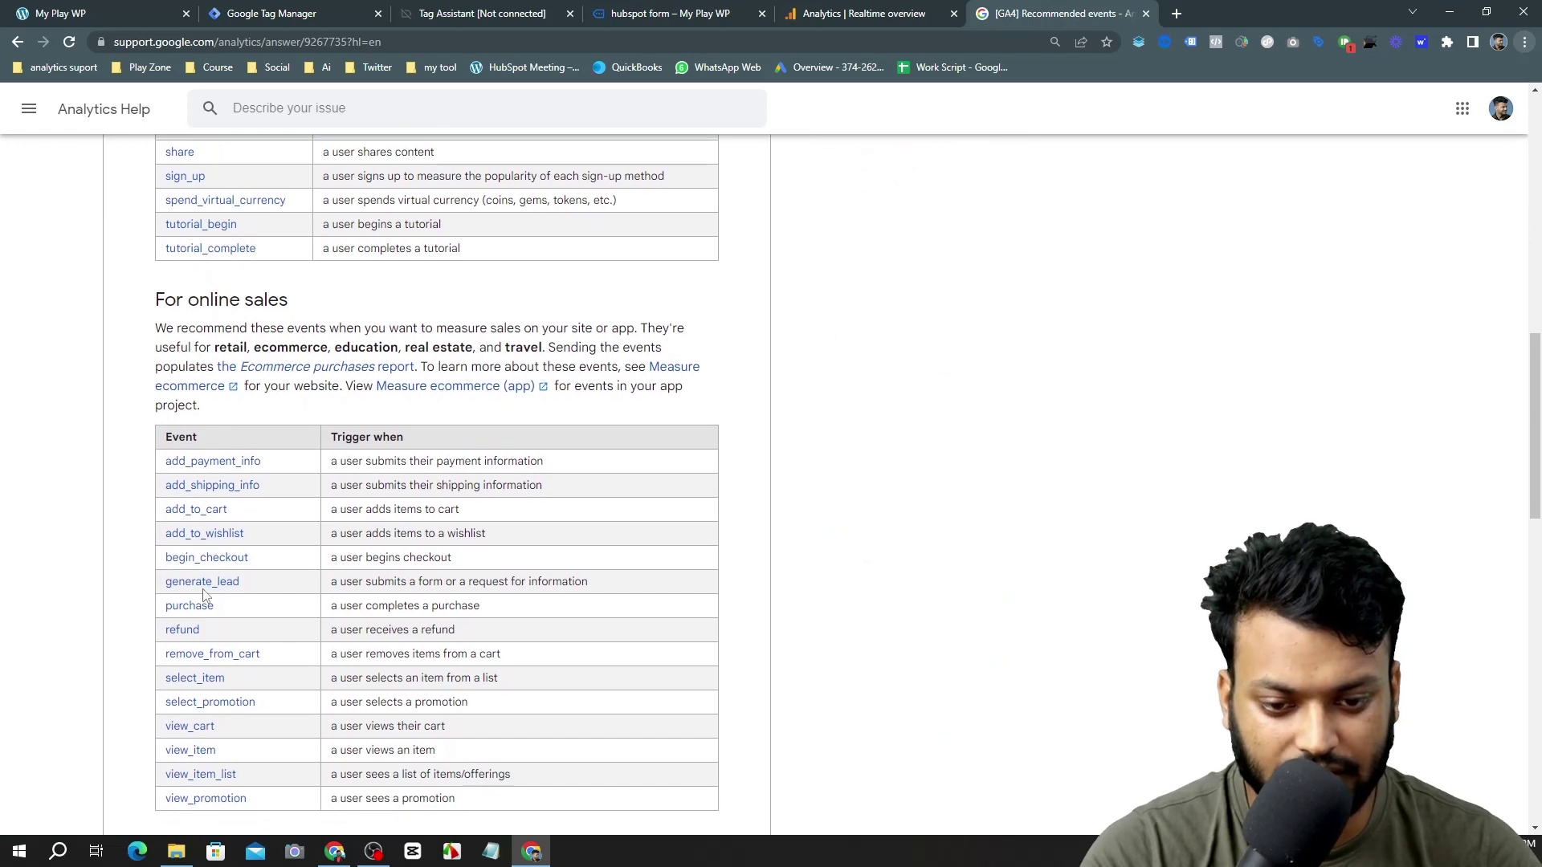
pyautogui.scroll(-1, 228, 581)
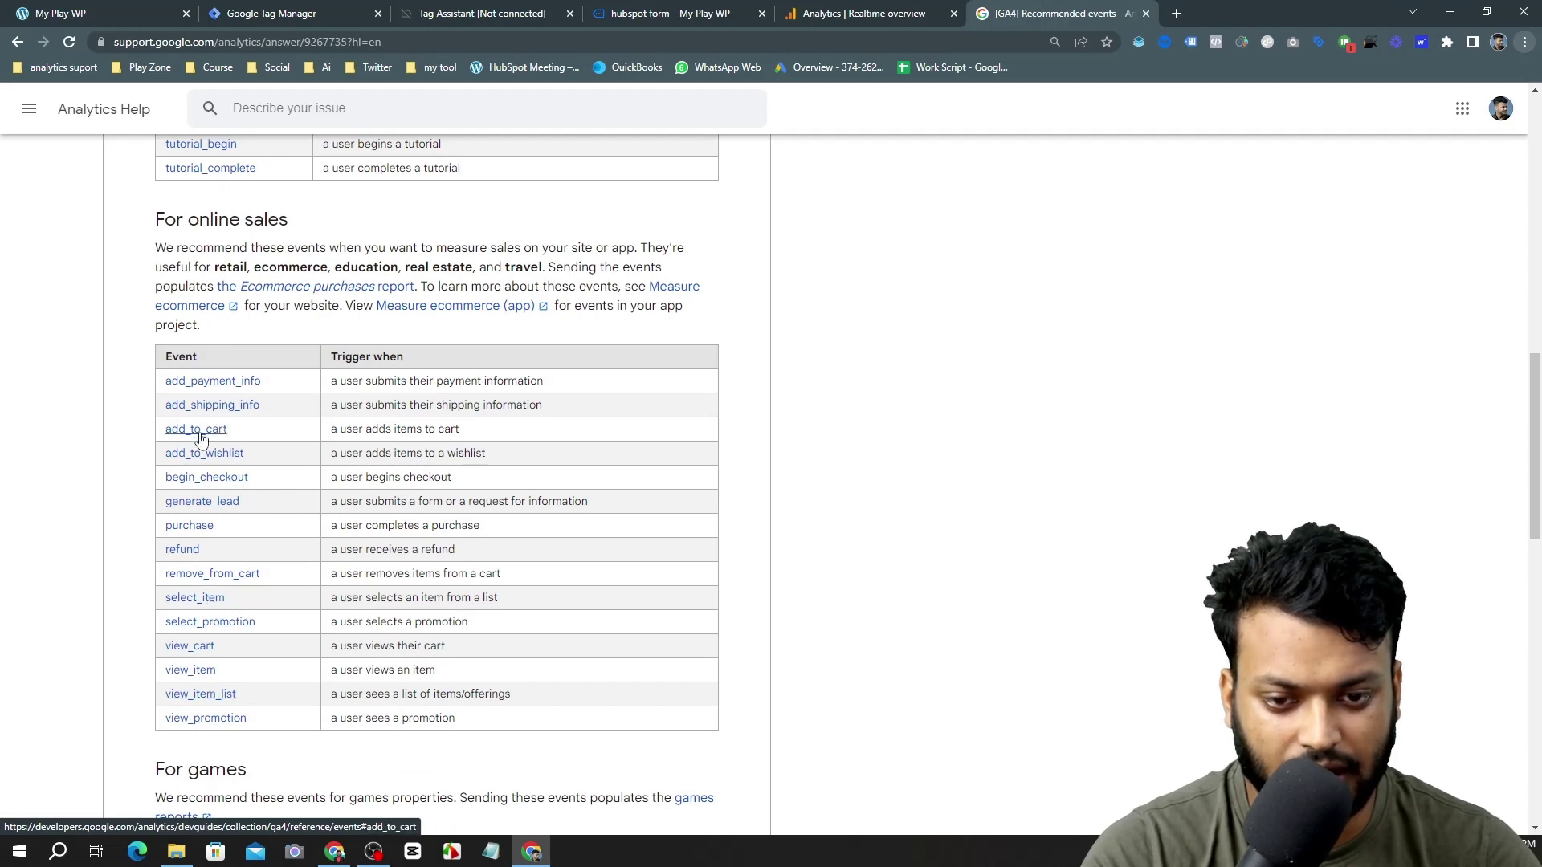
pyautogui.scroll(-1, 206, 430)
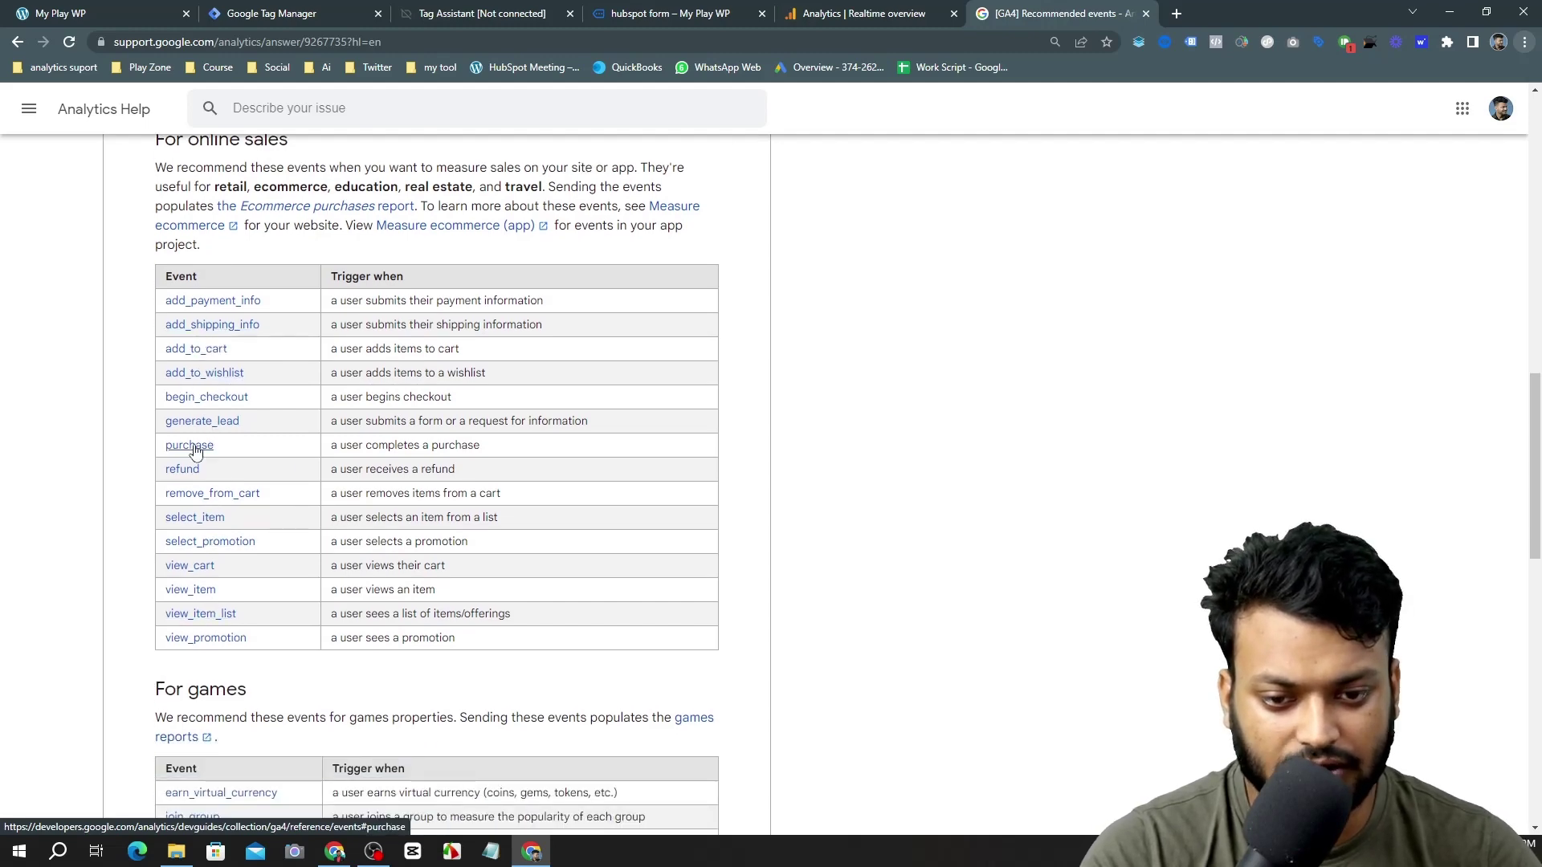
pyautogui.scroll(-4, 193, 443)
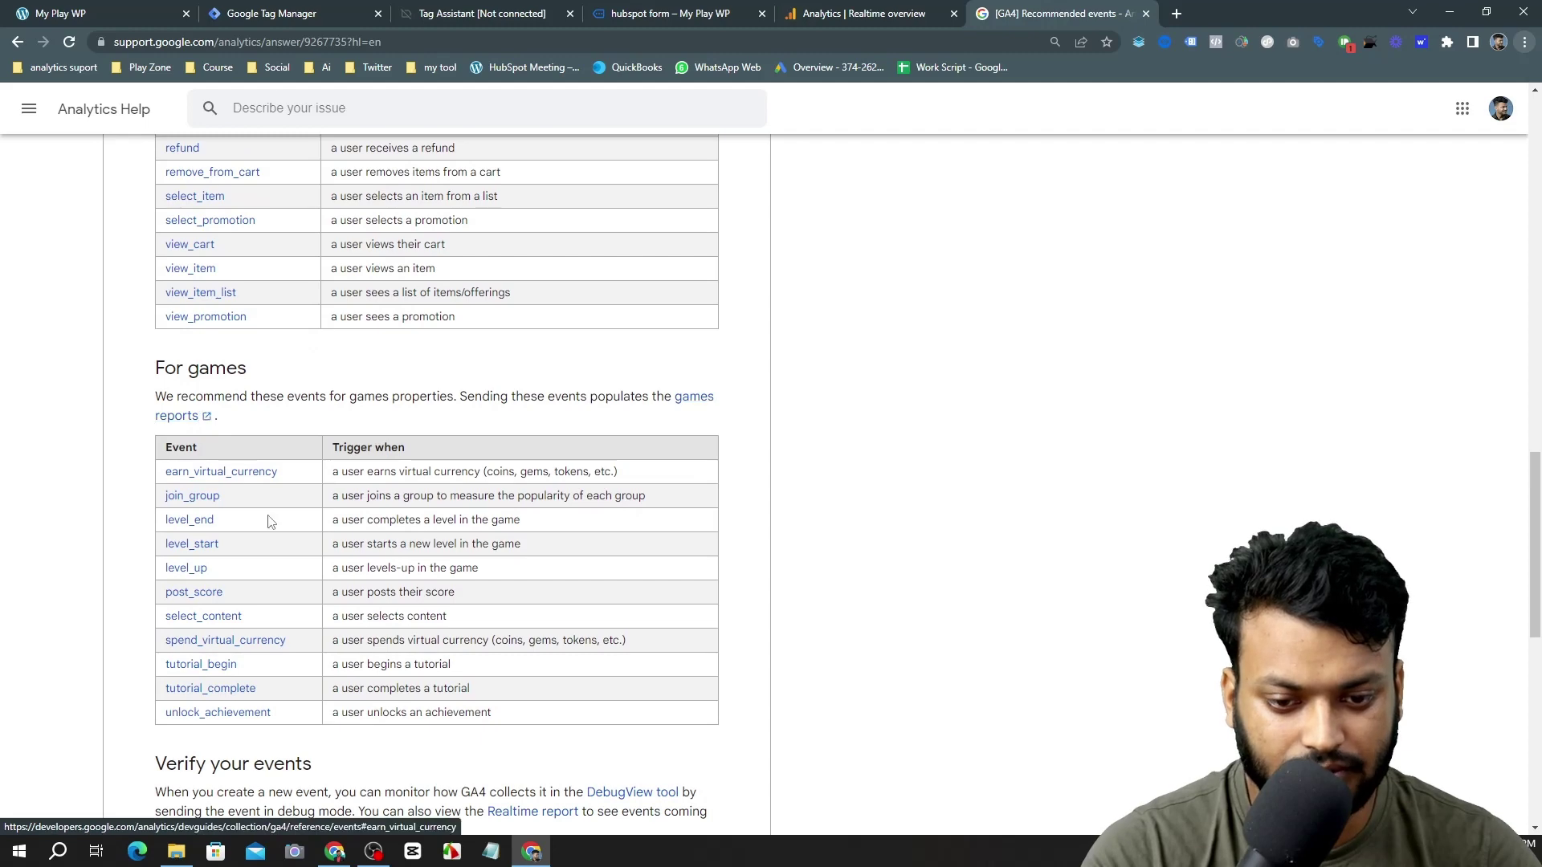
pyautogui.scroll(-1, 255, 625)
pyautogui.scroll(-1, 255, 625)
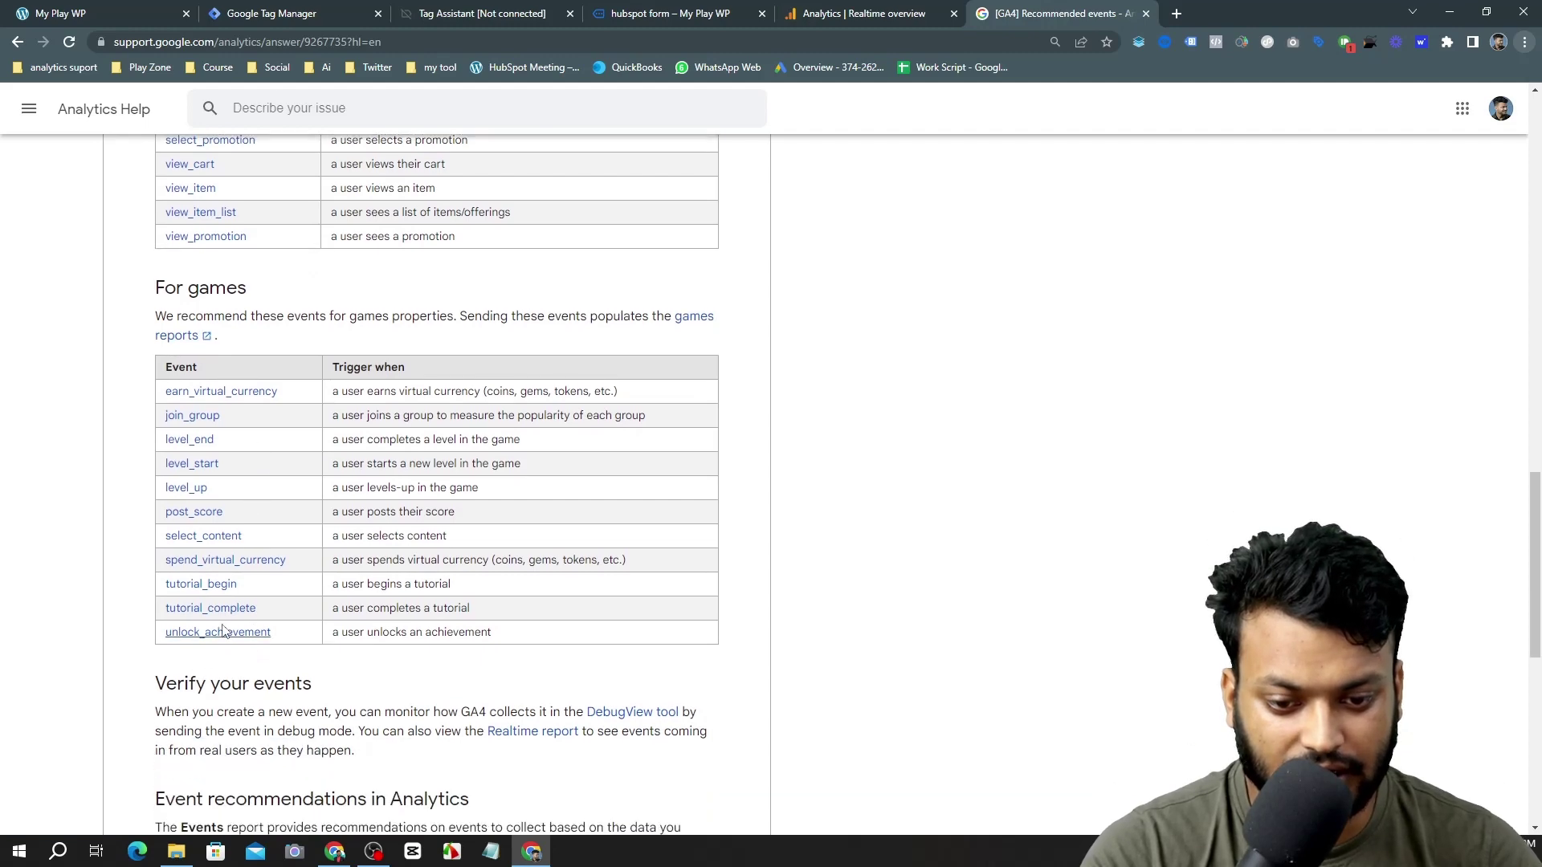
pyautogui.scroll(-4, 237, 458)
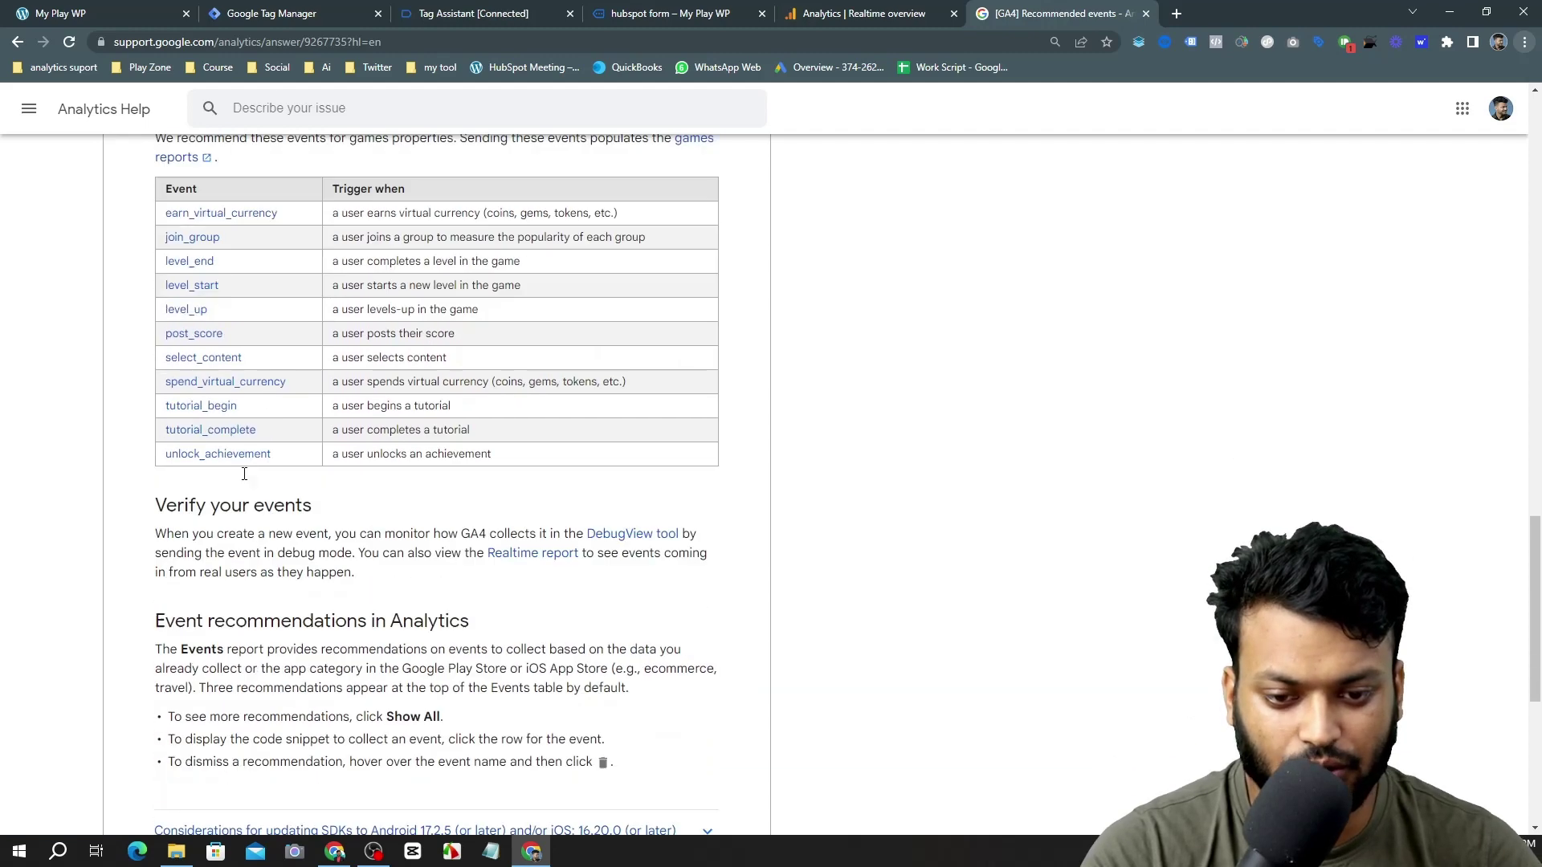
pyautogui.scroll(3, 250, 421)
pyautogui.scroll(13, 251, 420)
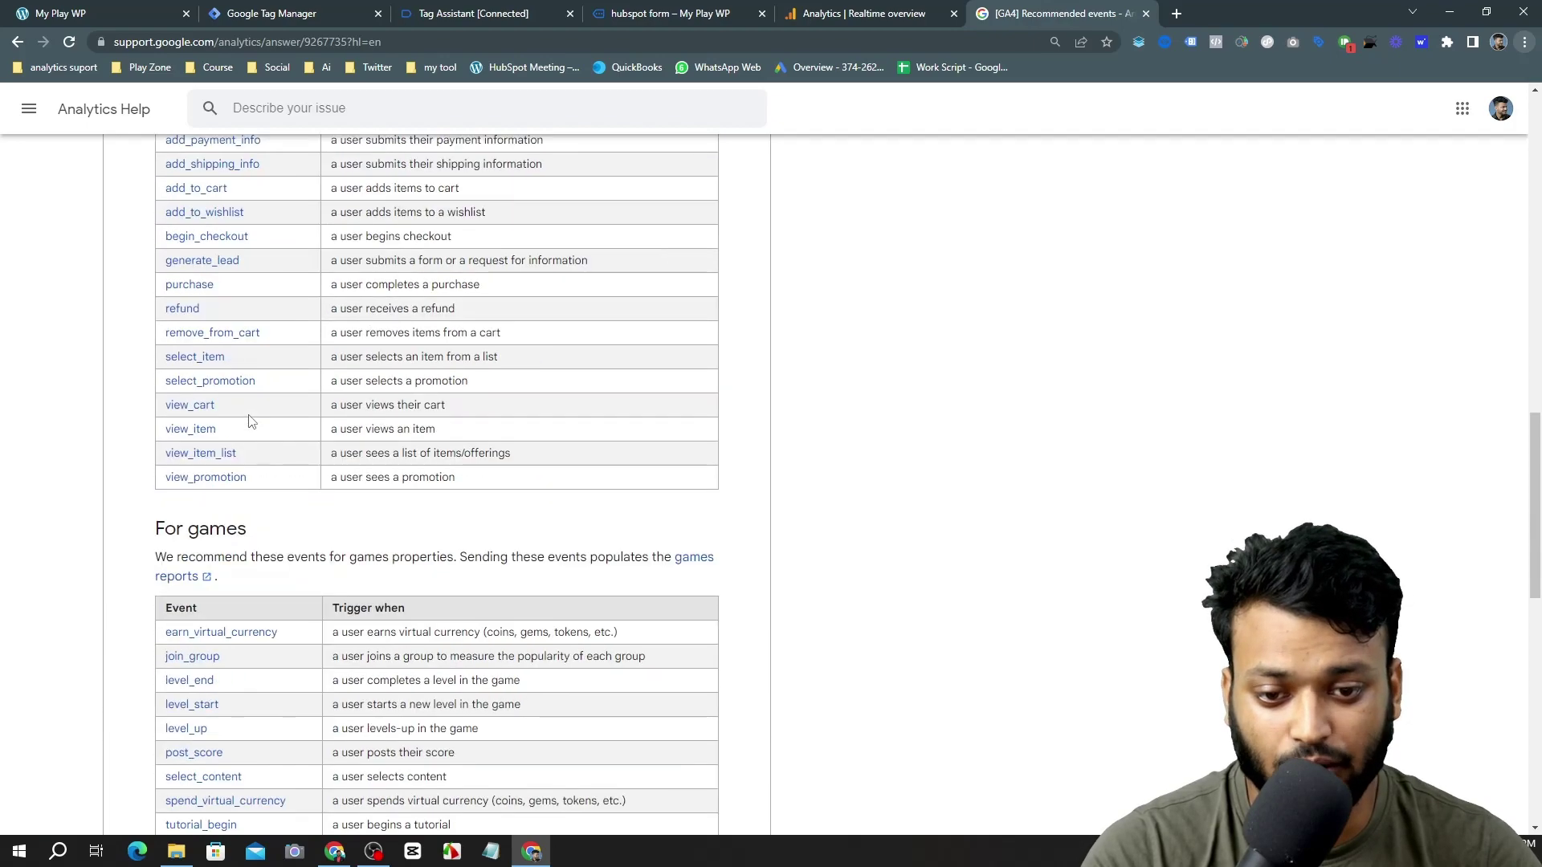
# Cycle back past the hubspot form and Tag Assistant pages to the Tag Manager workspace.
pyautogui.hotkey('ctrl', 'shift', 'Tab')
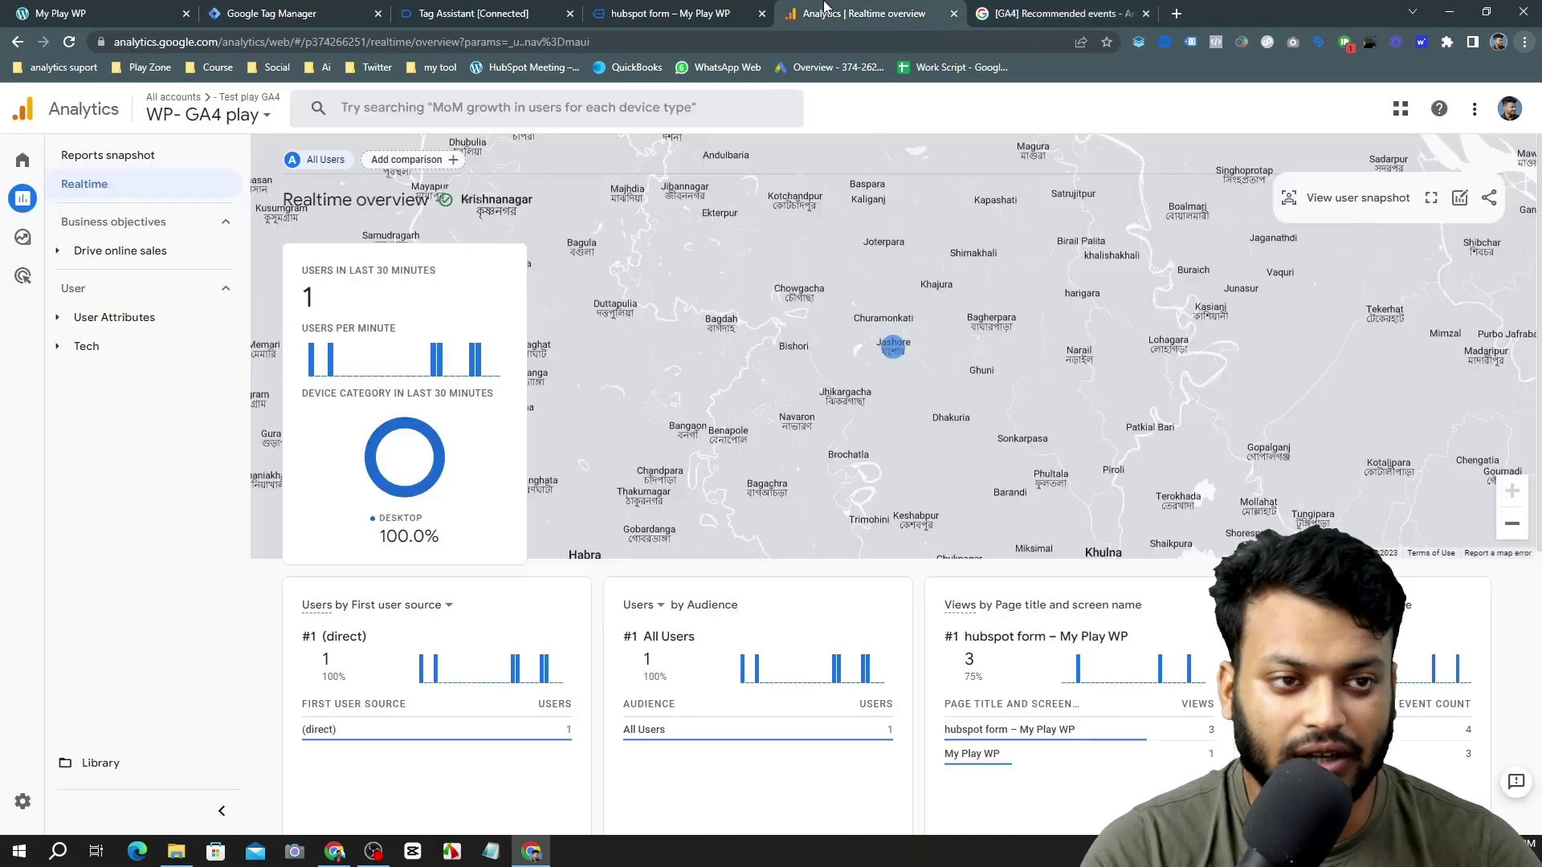
pyautogui.hotkey('ctrl', 'shift', 'Tab')
pyautogui.click(576, 6)
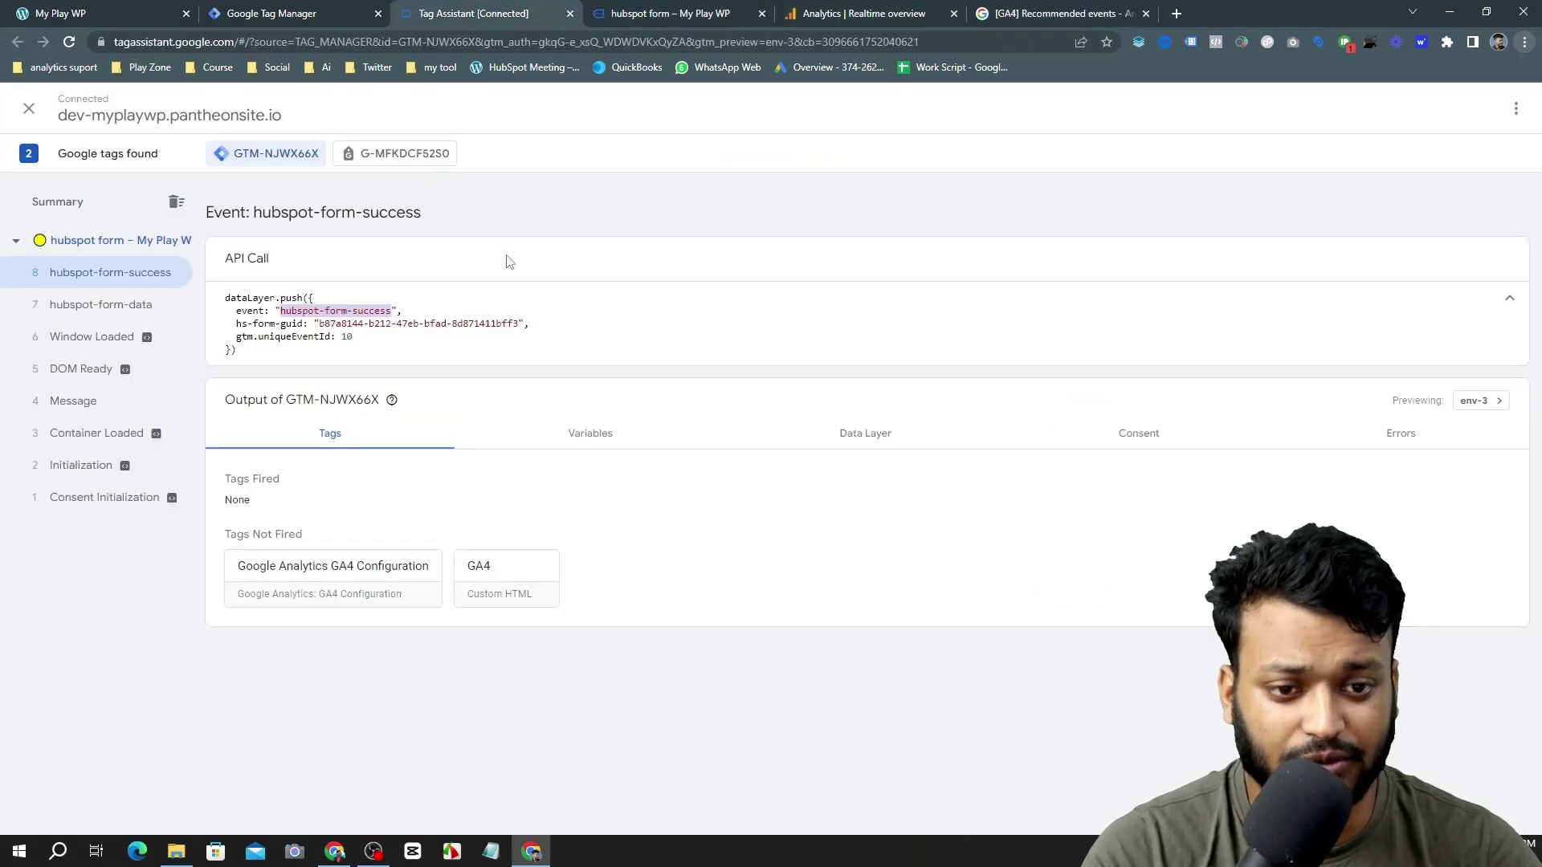
pyautogui.click(321, 7)
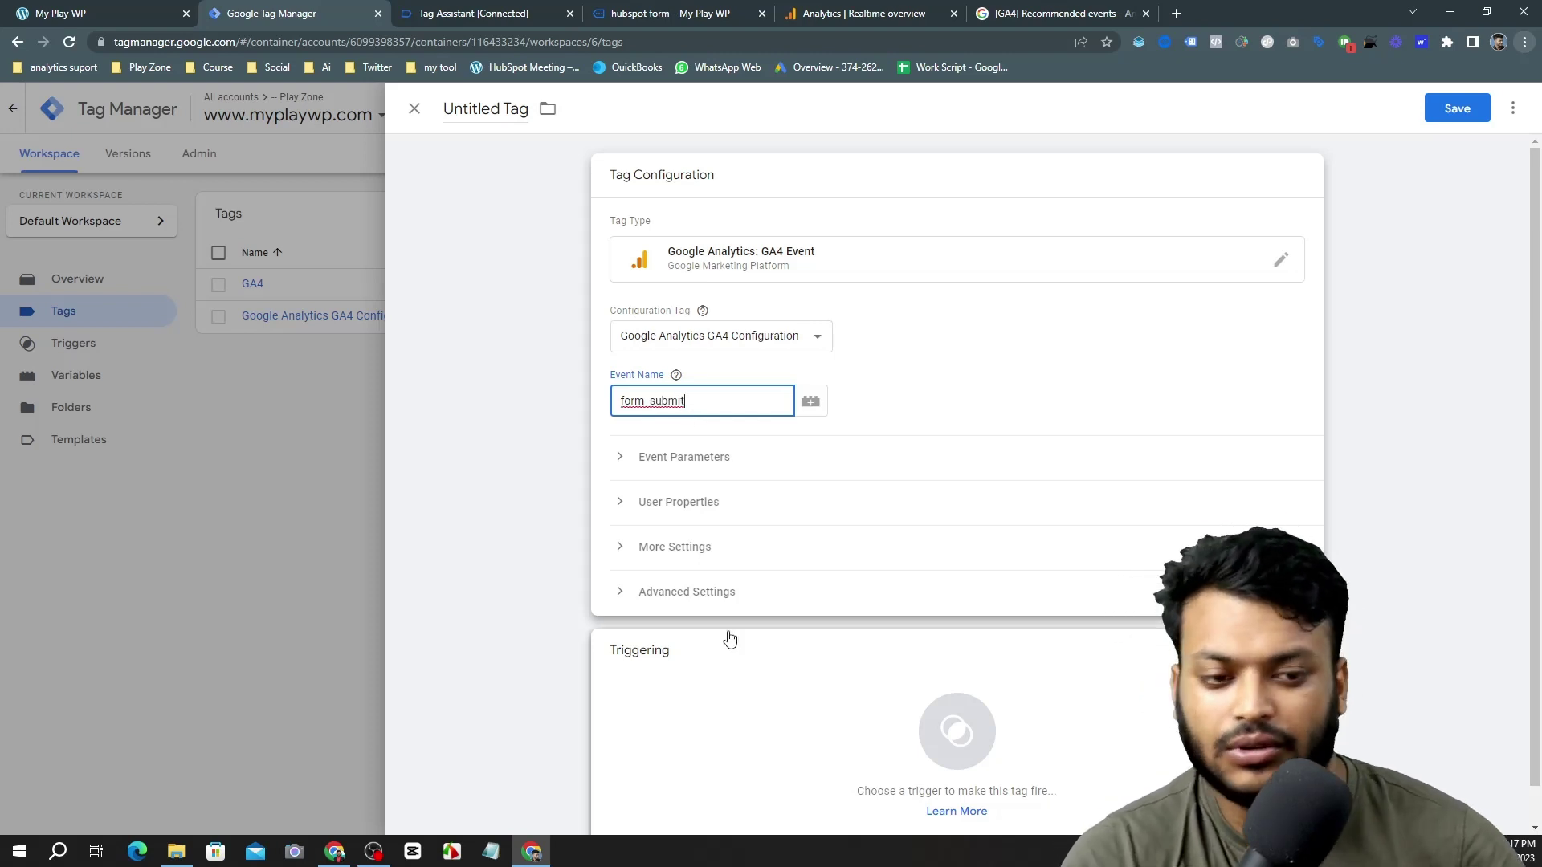
# Copy the generate_lead event name from the GA4 recommended events article.
pyautogui.click(695, 7)
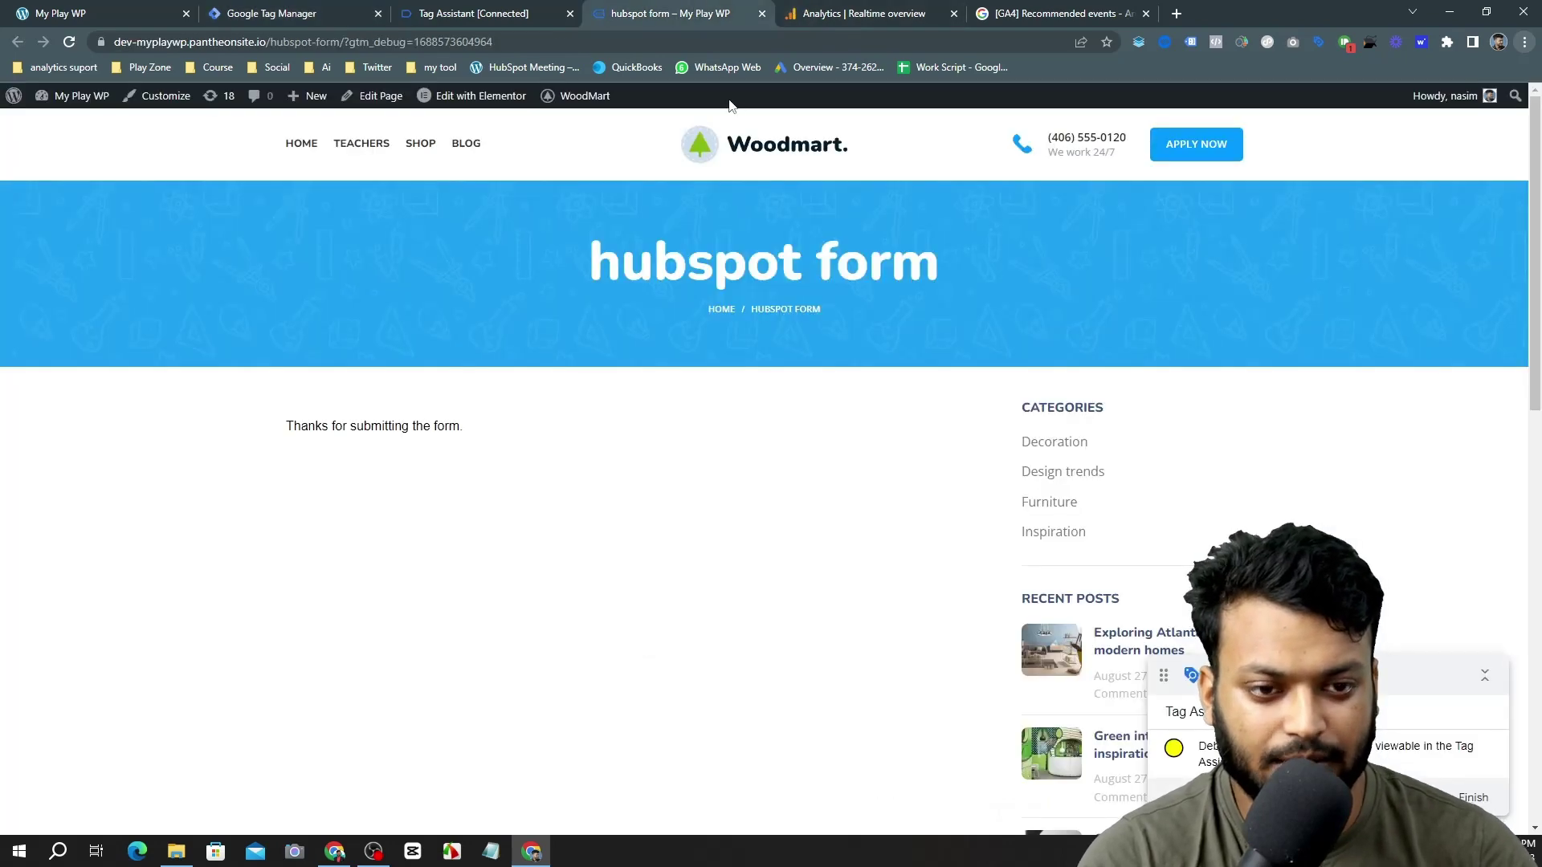
pyautogui.click(875, 10)
pyautogui.click(995, 10)
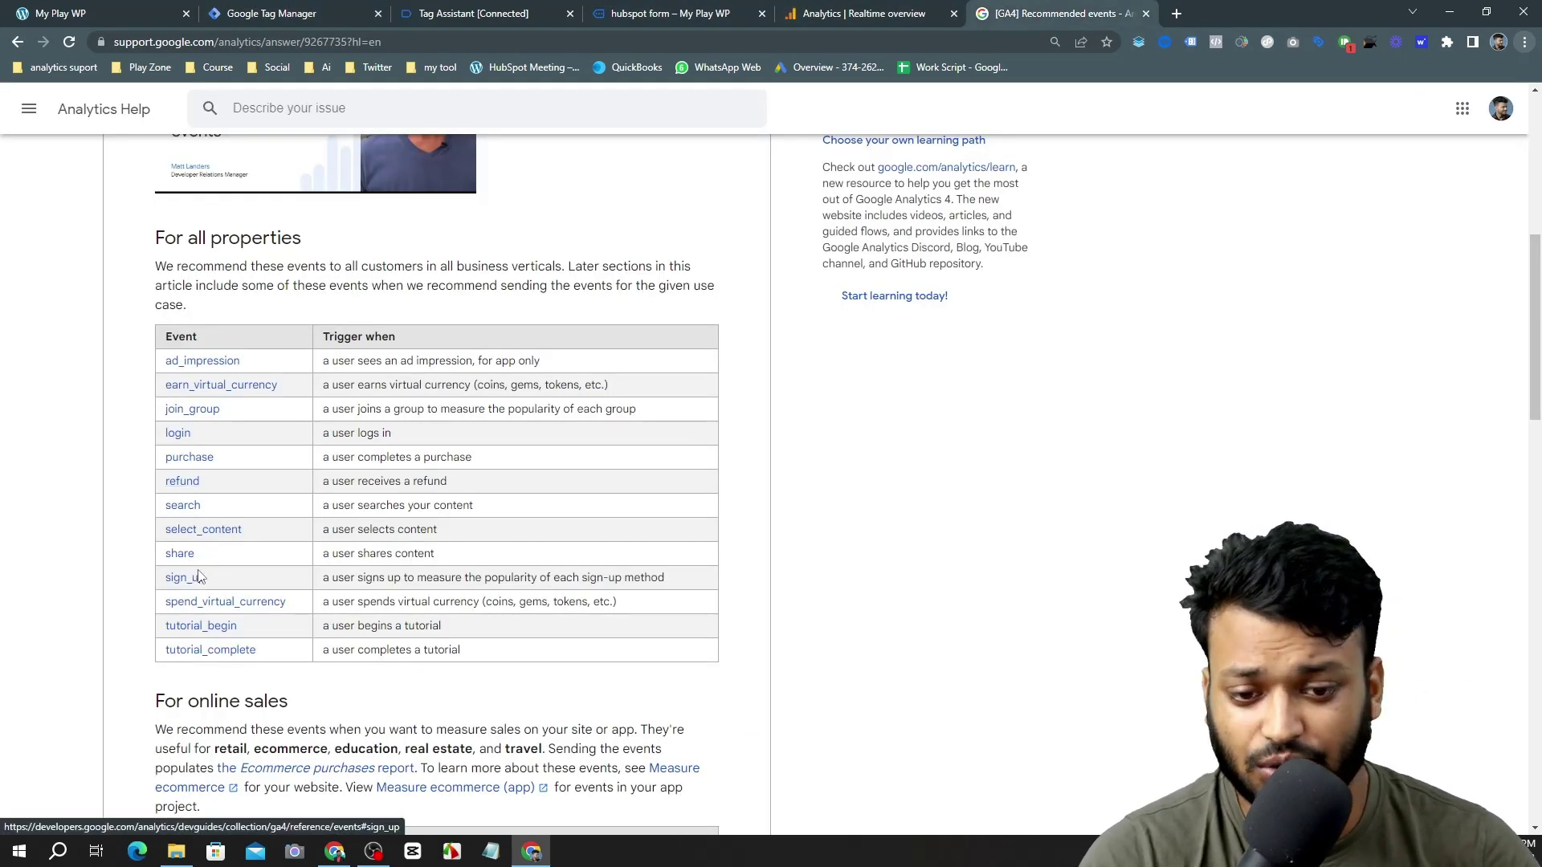
pyautogui.scroll(-2, 269, 531)
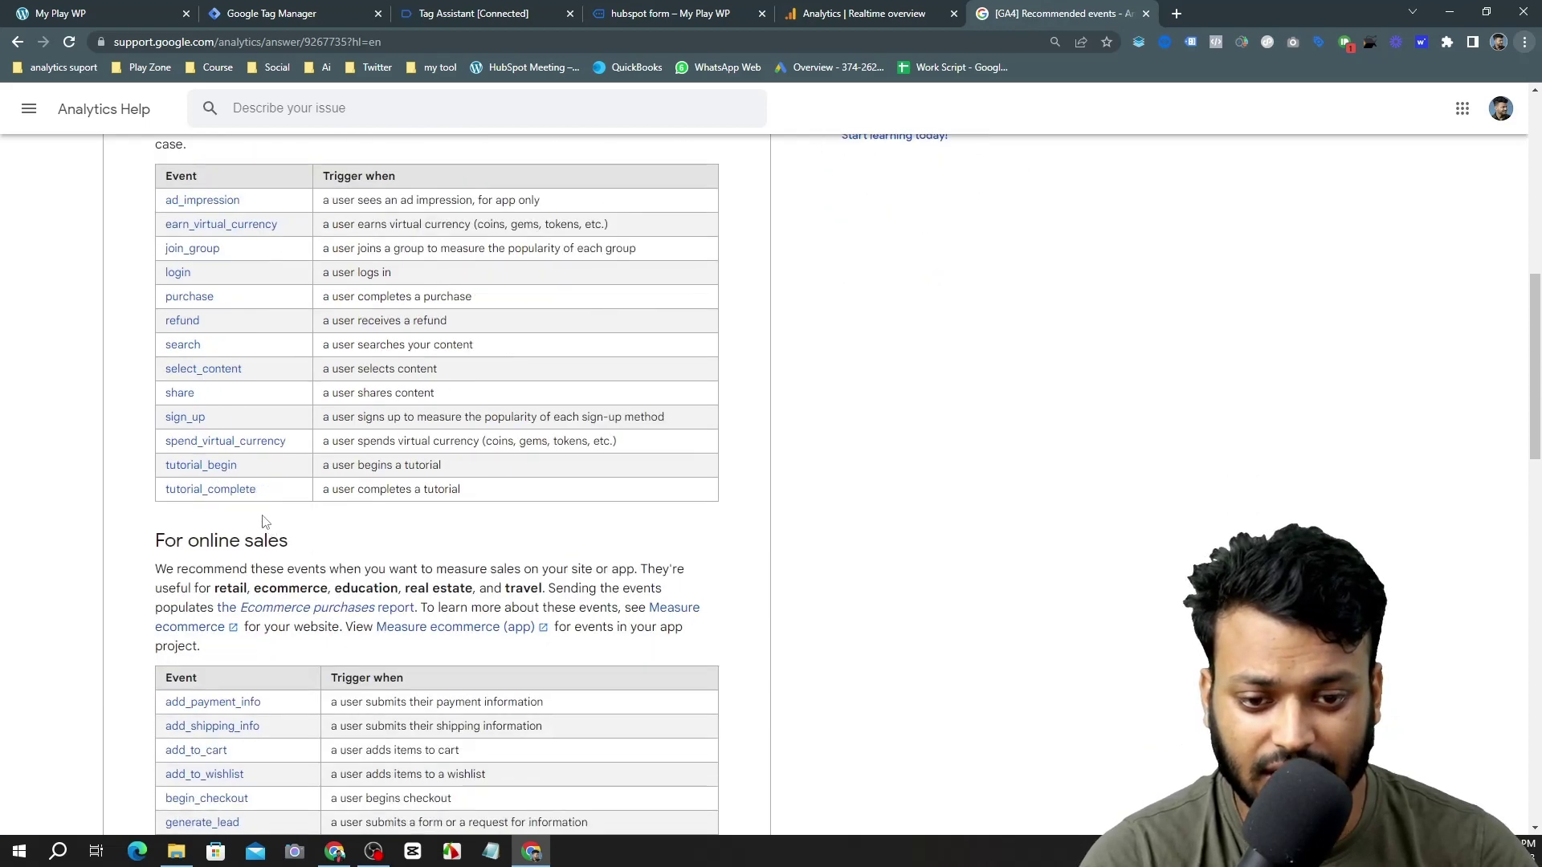
pyautogui.scroll(-2, 186, 426)
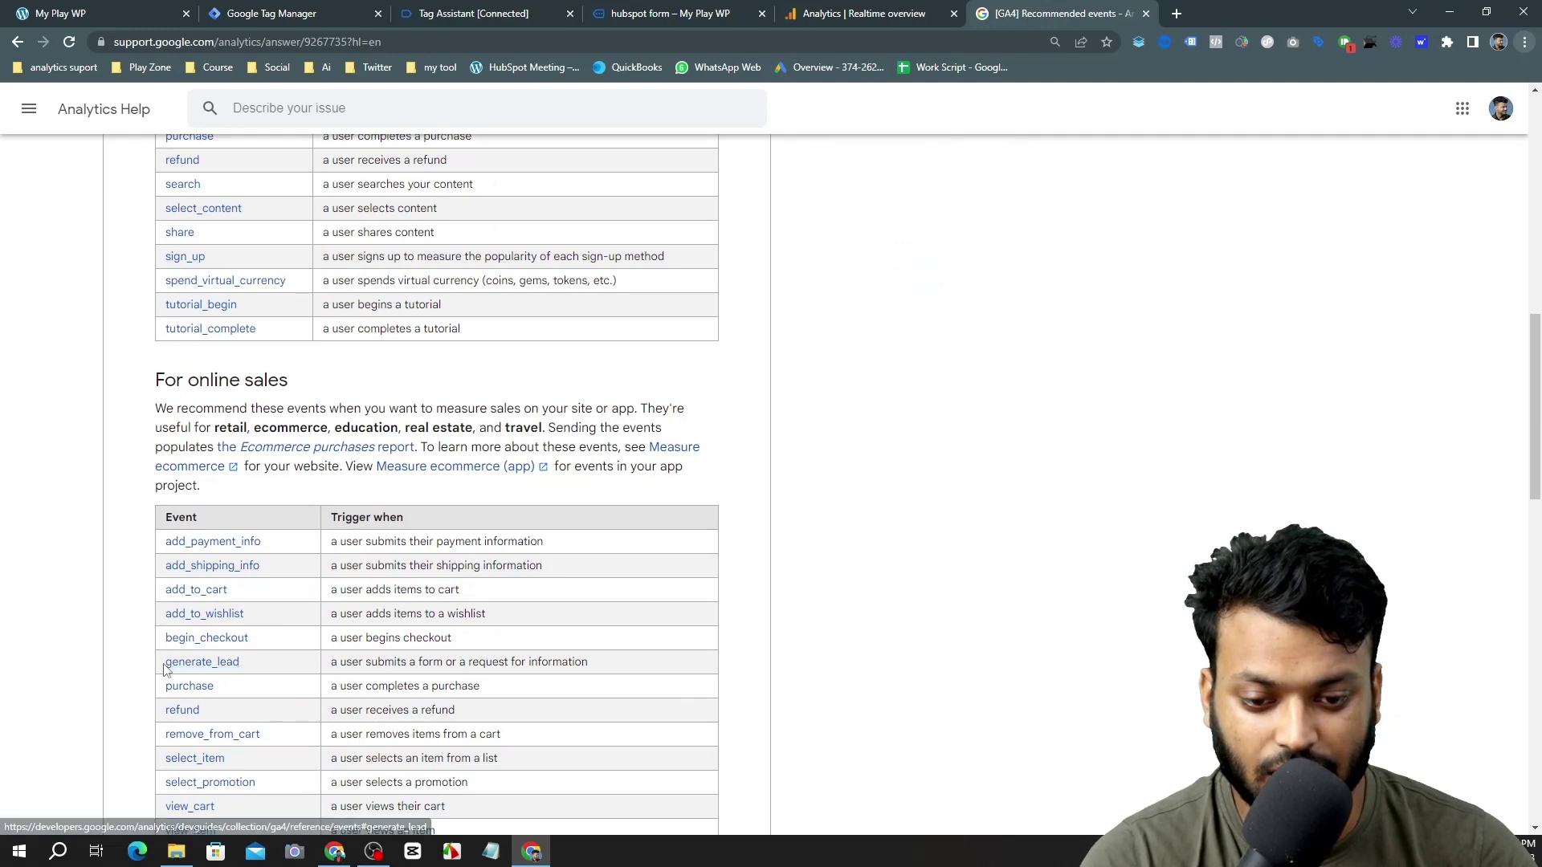
pyautogui.moveTo(164, 668); pyautogui.dragTo(252, 668)
pyautogui.rightClick(226, 668)
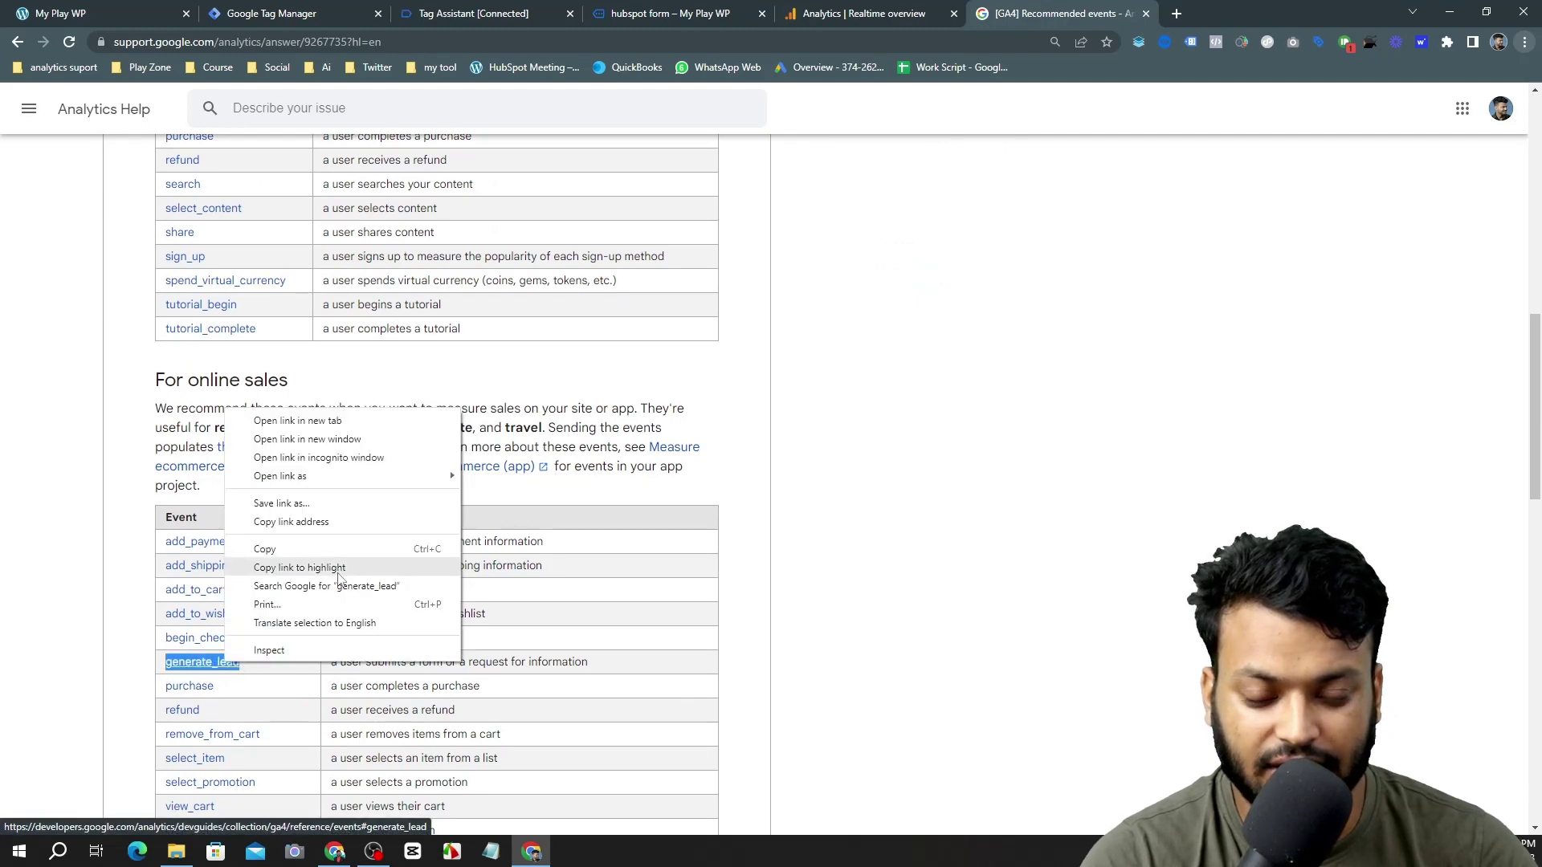
pyautogui.click(293, 549)
# Replace the GA4 Event tag's form_submit Event Name with the pasted generate_lead.
pyautogui.click(671, 8)
pyautogui.click(506, 11)
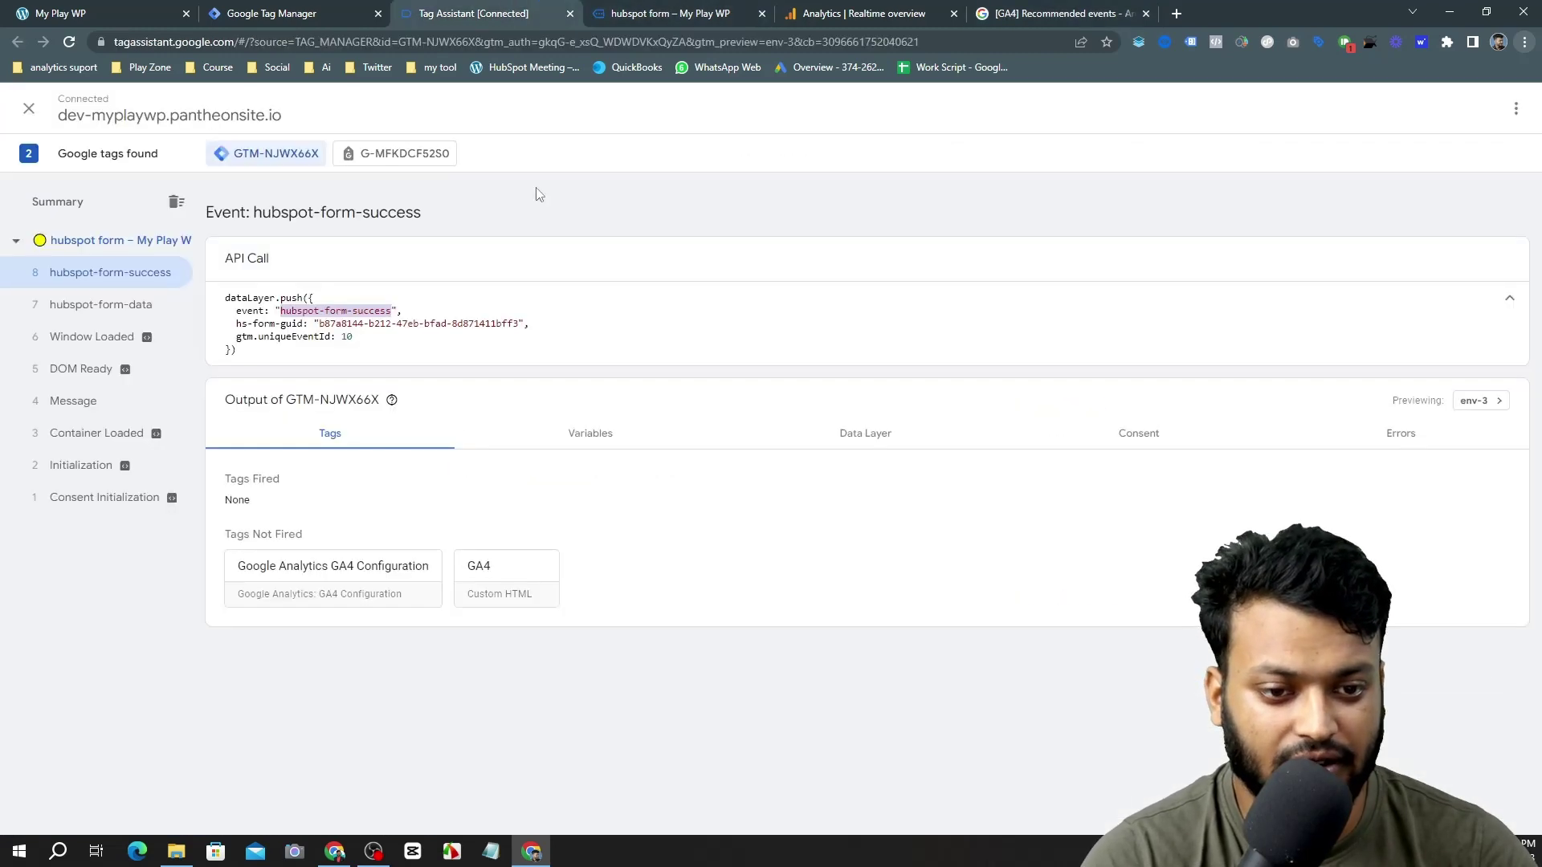
pyautogui.click(671, 12)
pyautogui.click(855, 12)
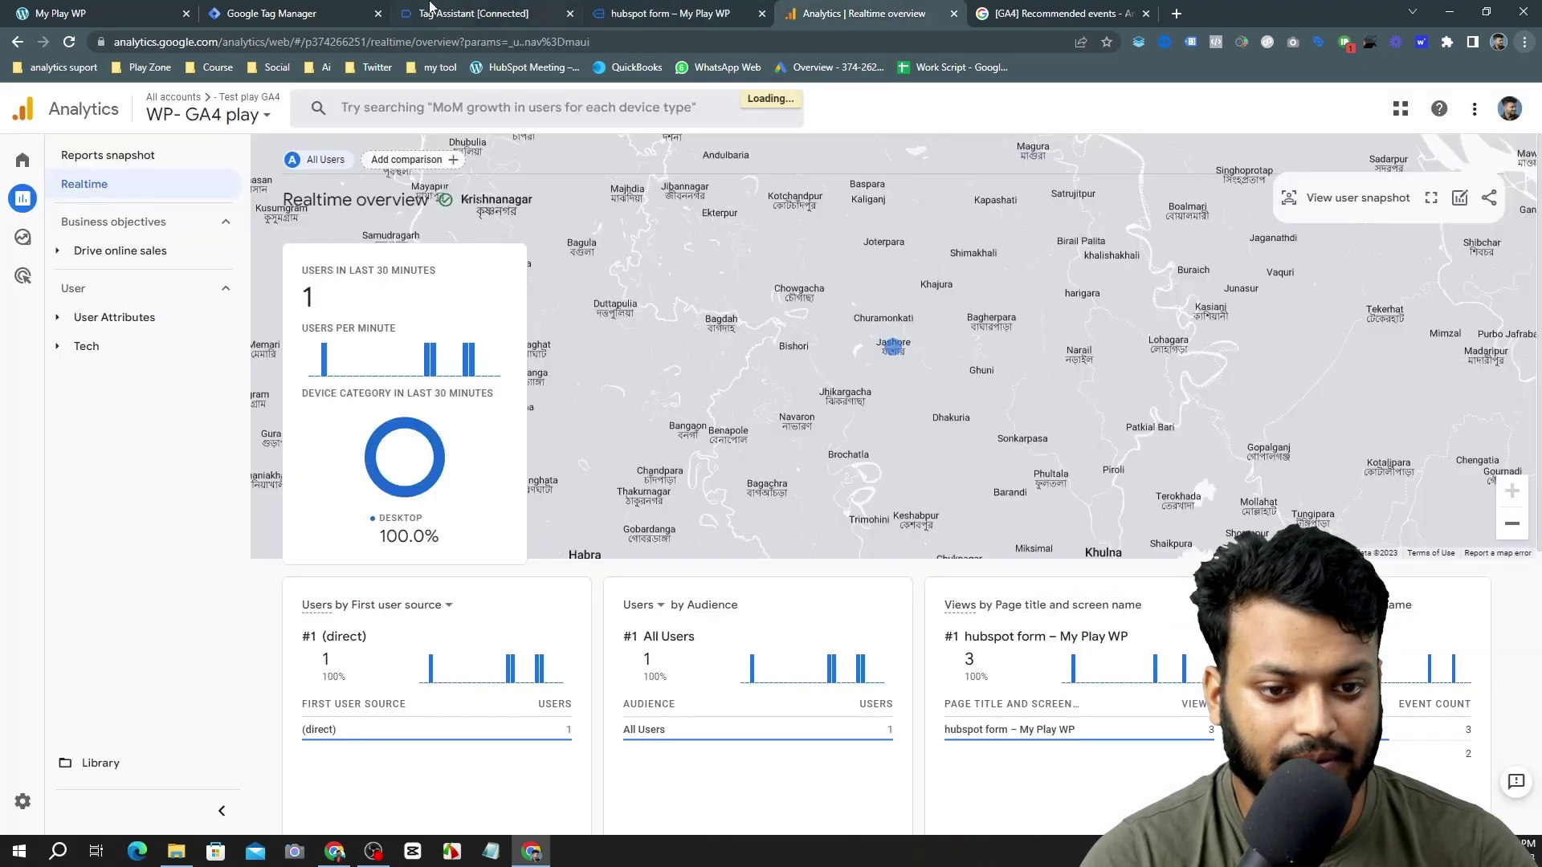
pyautogui.click(473, 11)
pyautogui.click(320, 8)
pyautogui.doubleClick(681, 401)
pyautogui.hotkey('ctrl', 'v')
pyautogui.scroll(-1, 658, 724)
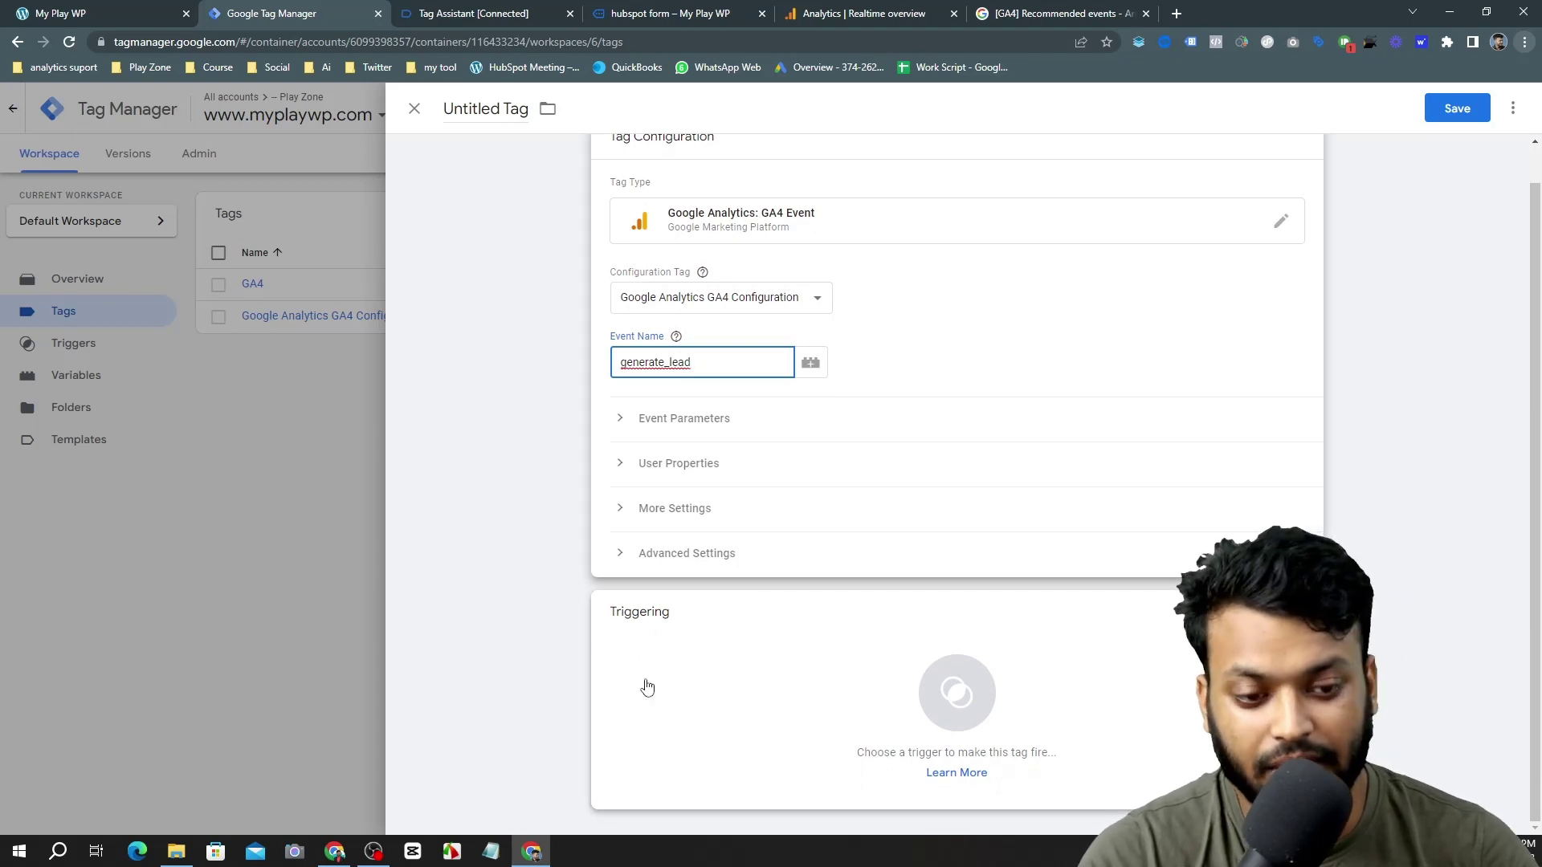
# Start a new trigger for the tag and make it a Custom Event trigger.
pyautogui.click(722, 677)
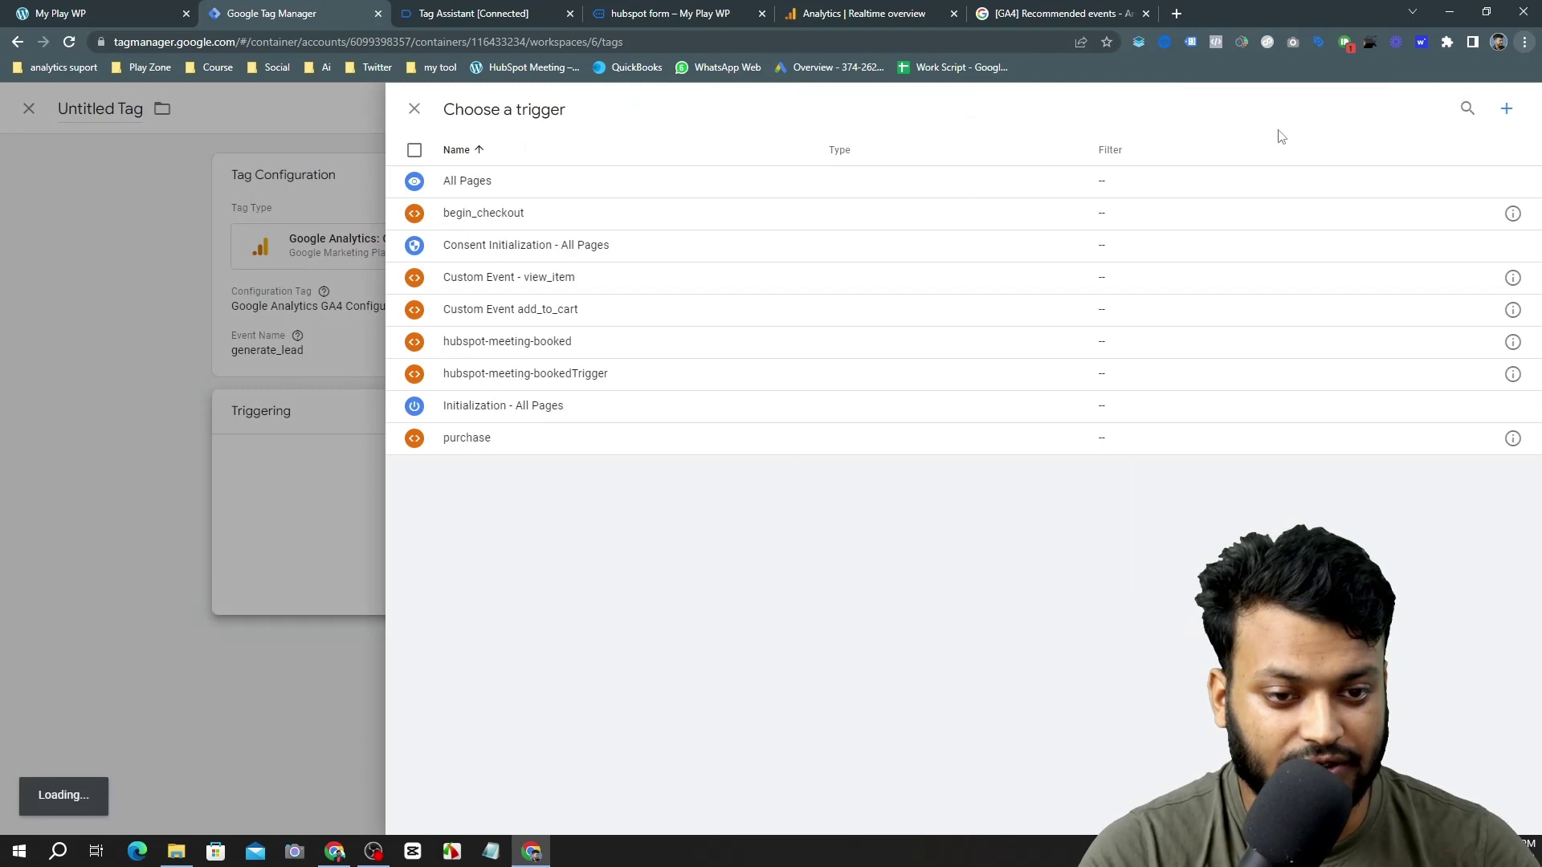
pyautogui.click(1505, 109)
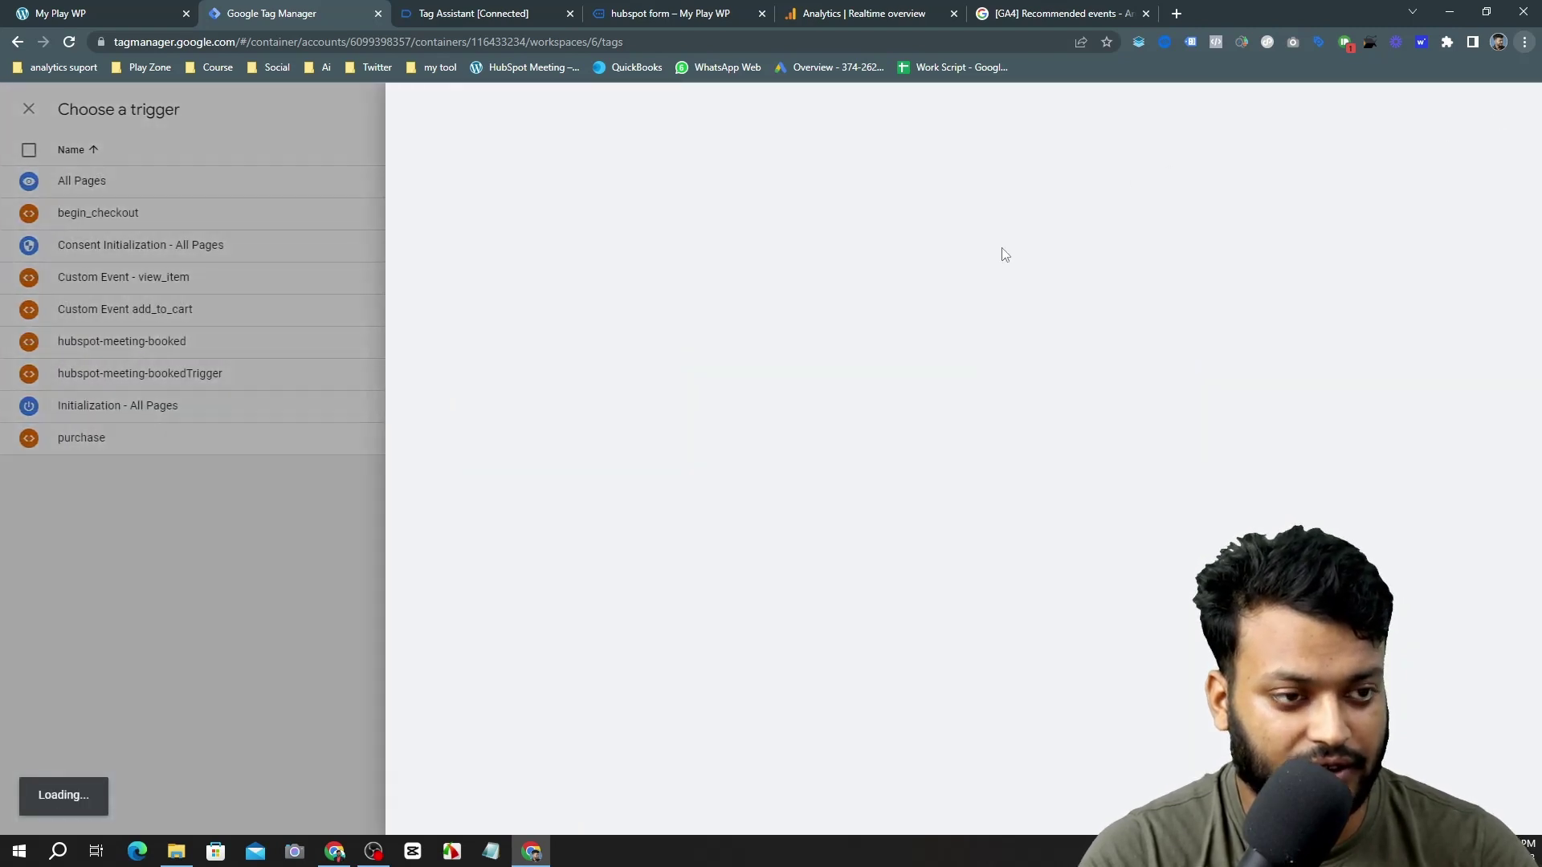
pyautogui.click(752, 256)
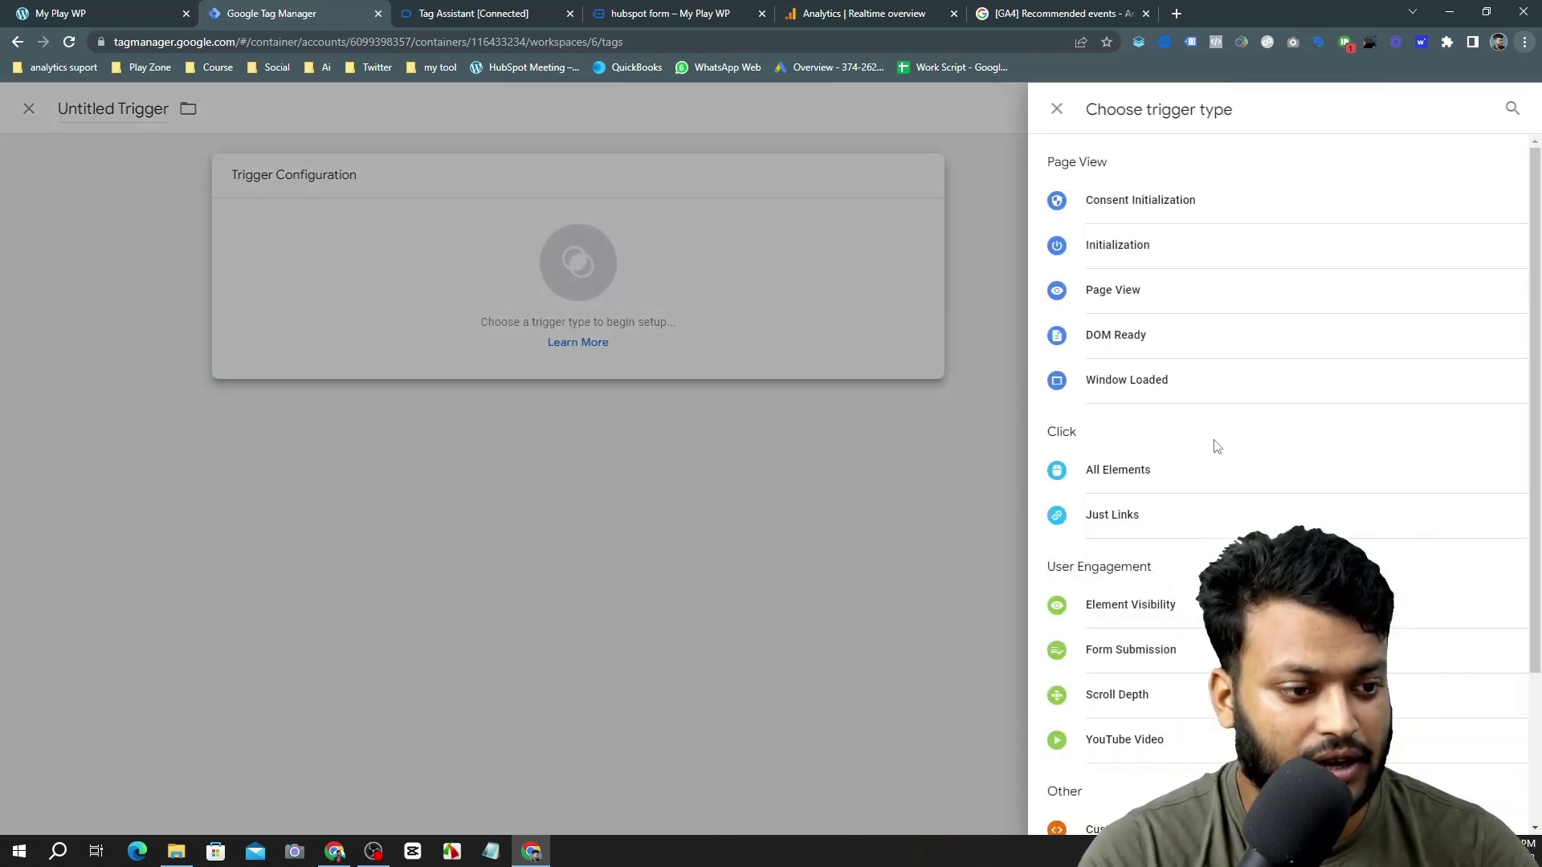
pyautogui.scroll(-2, 1204, 482)
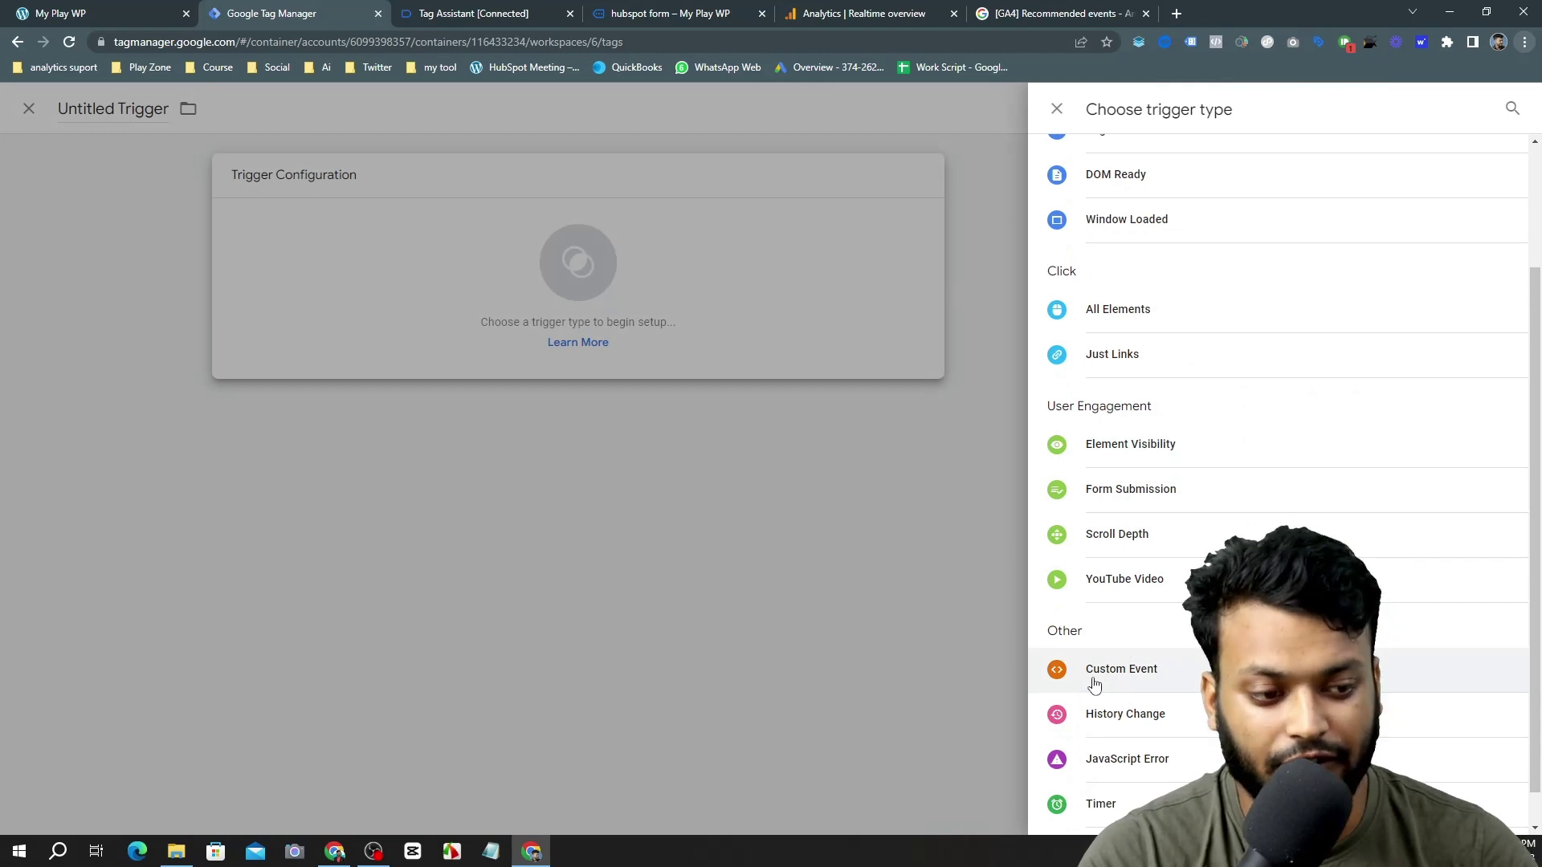
pyautogui.scroll(-1, 1112, 675)
pyautogui.click(1137, 646)
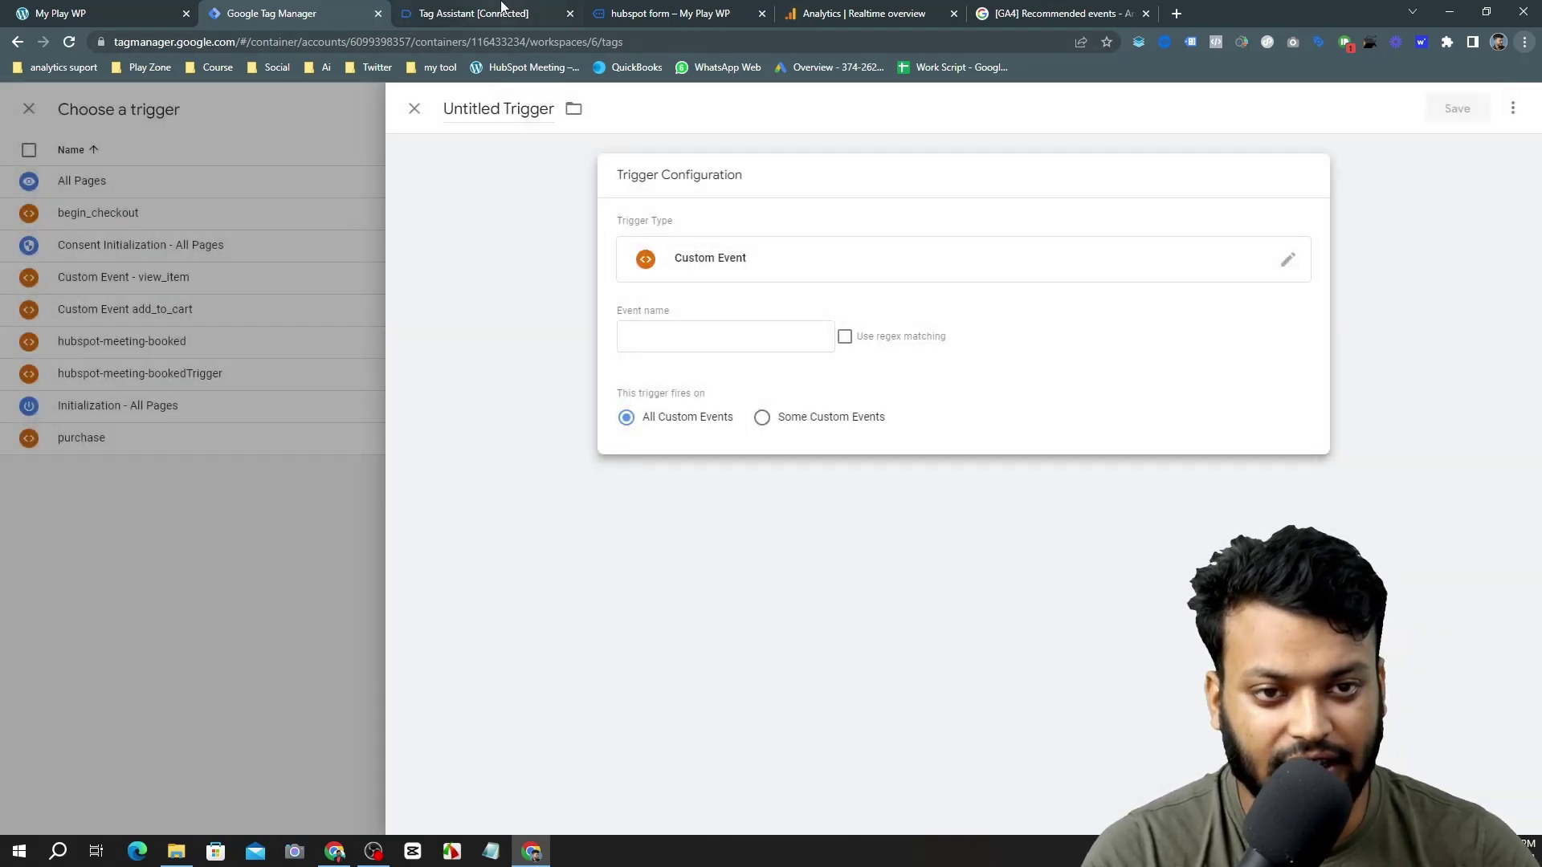
# Copy hubspot-form-success from Tag Assistant and paste it as the trigger's event name.
pyautogui.click(473, 13)
pyautogui.moveTo(280, 311); pyautogui.dragTo(391, 311)
pyautogui.rightClick(346, 317)
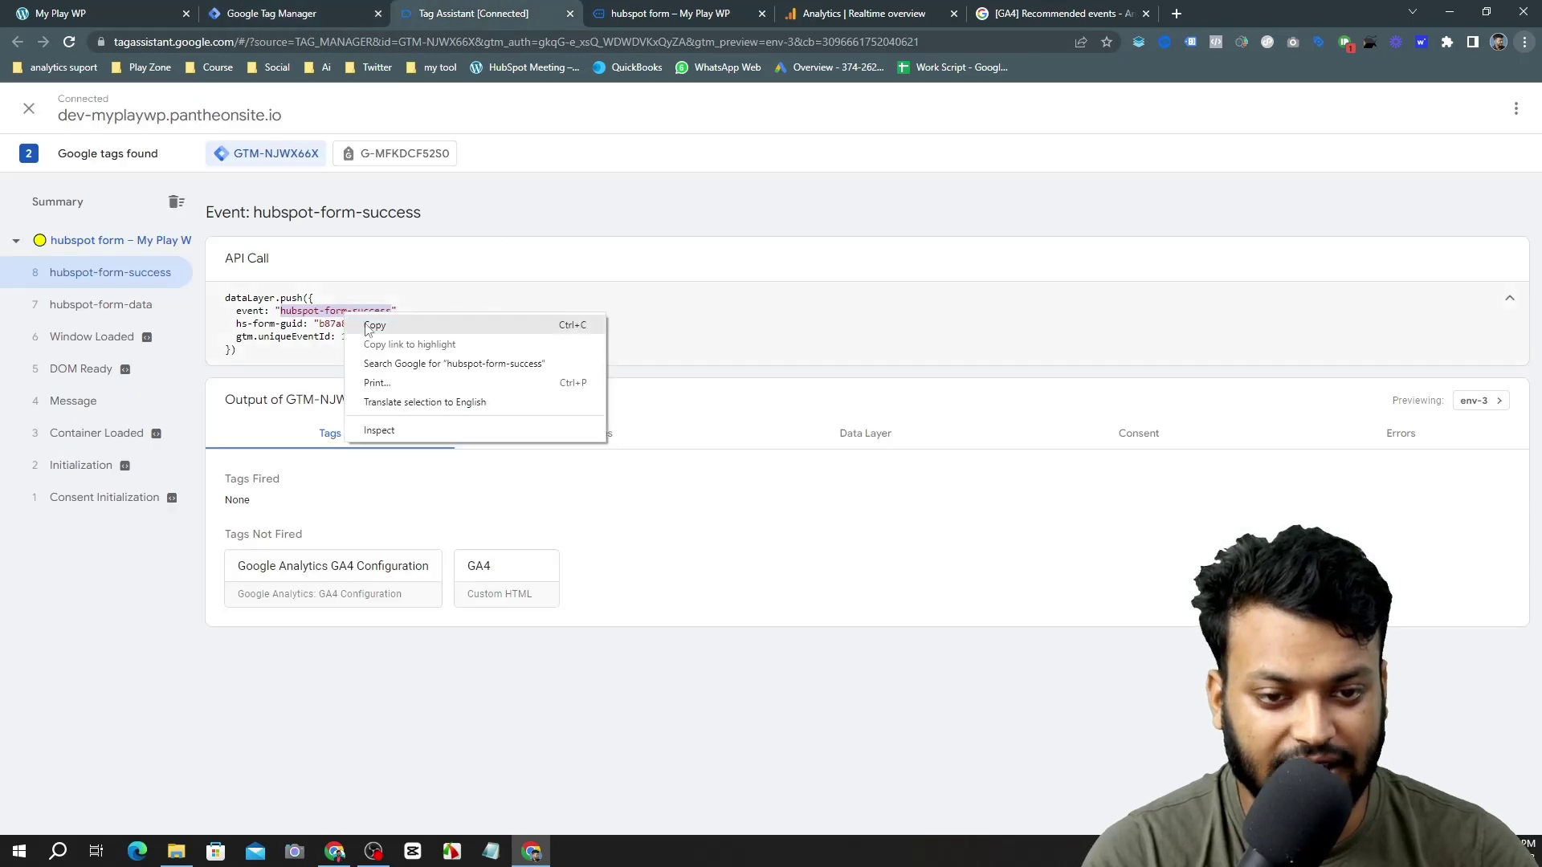
pyautogui.click(374, 324)
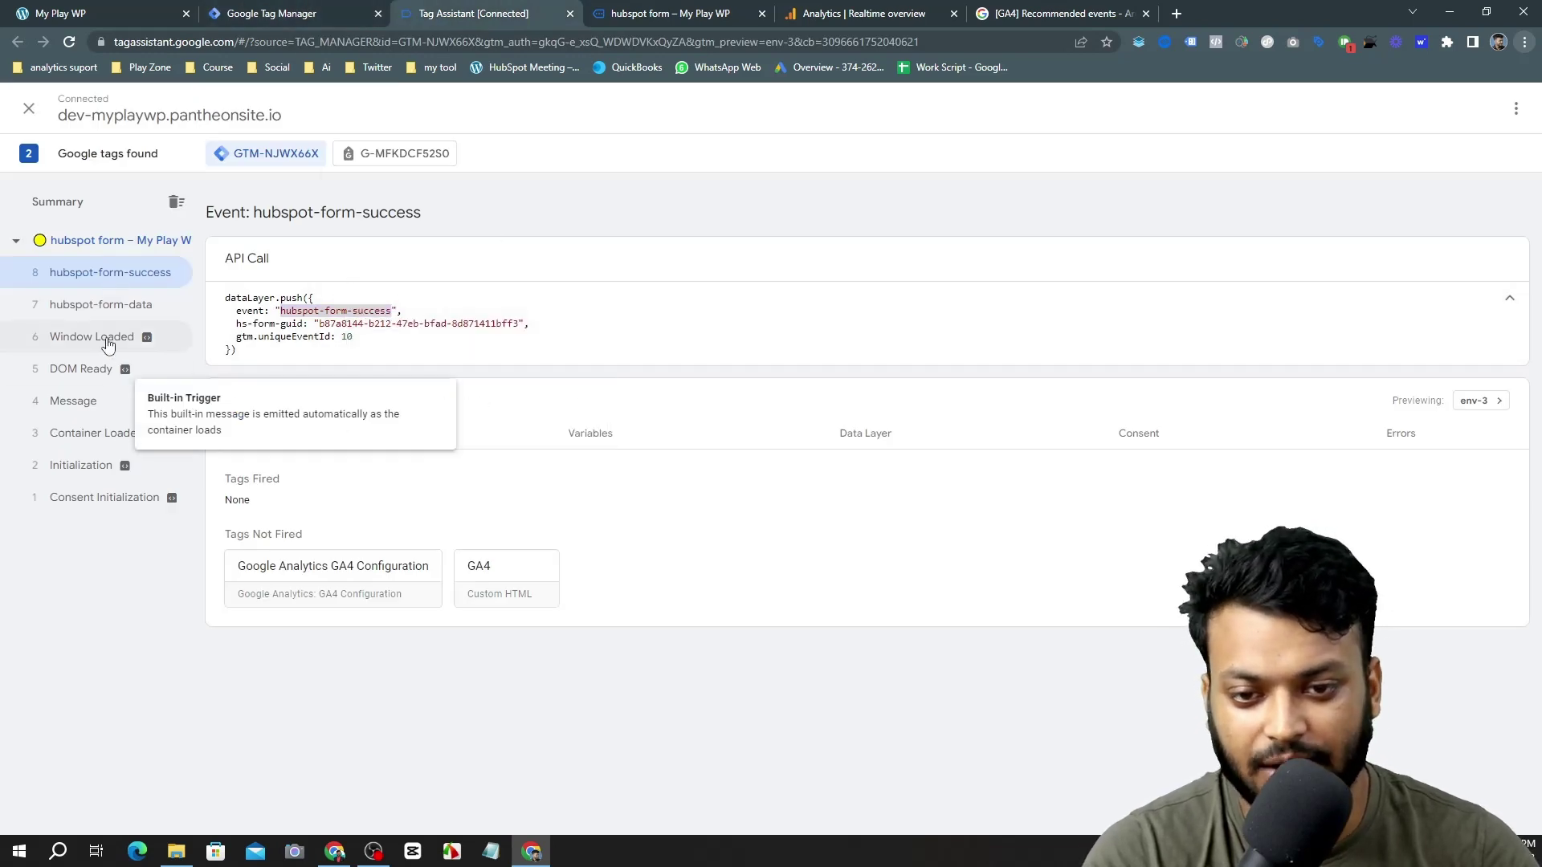
pyautogui.hotkey('ctrl', 'shift', 'Tab')
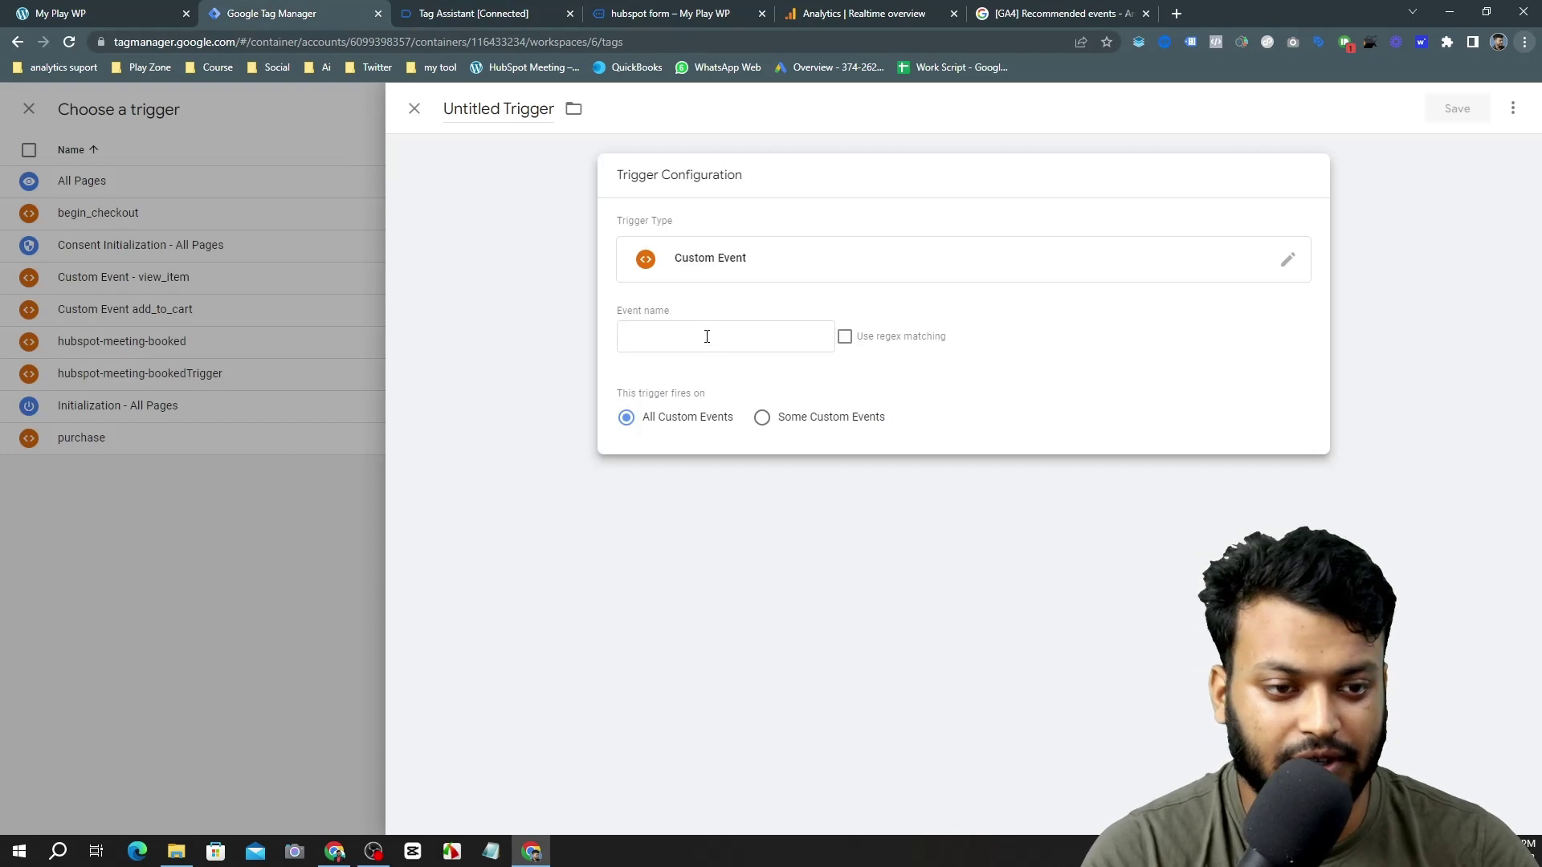
pyautogui.click(723, 342)
pyautogui.hotkey('ctrl', 'v')
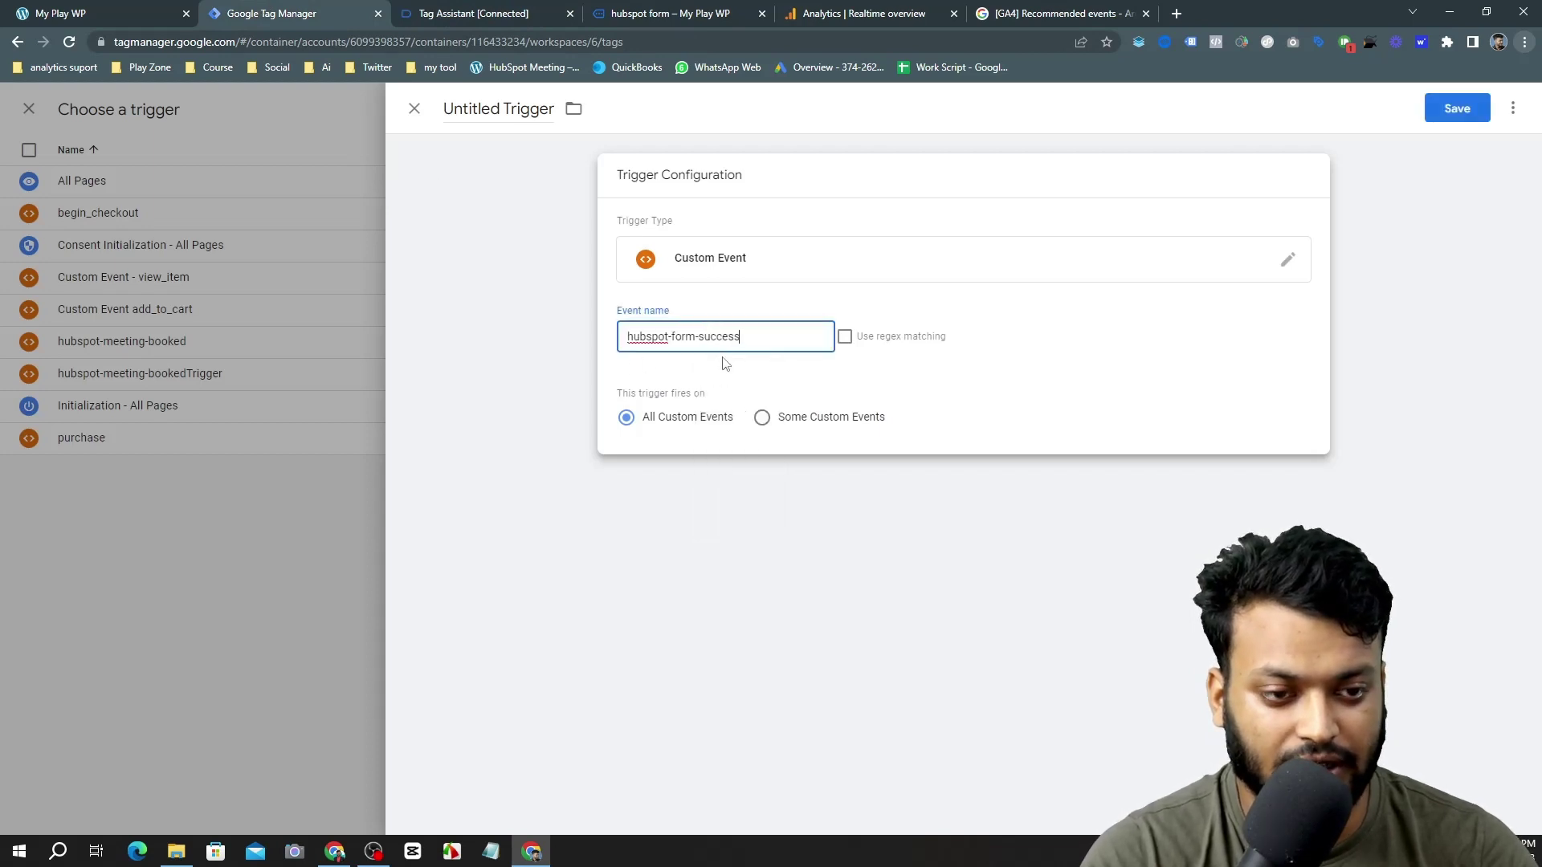
# Save the trigger and name it hubspot-meeting.
pyautogui.click(1458, 109)
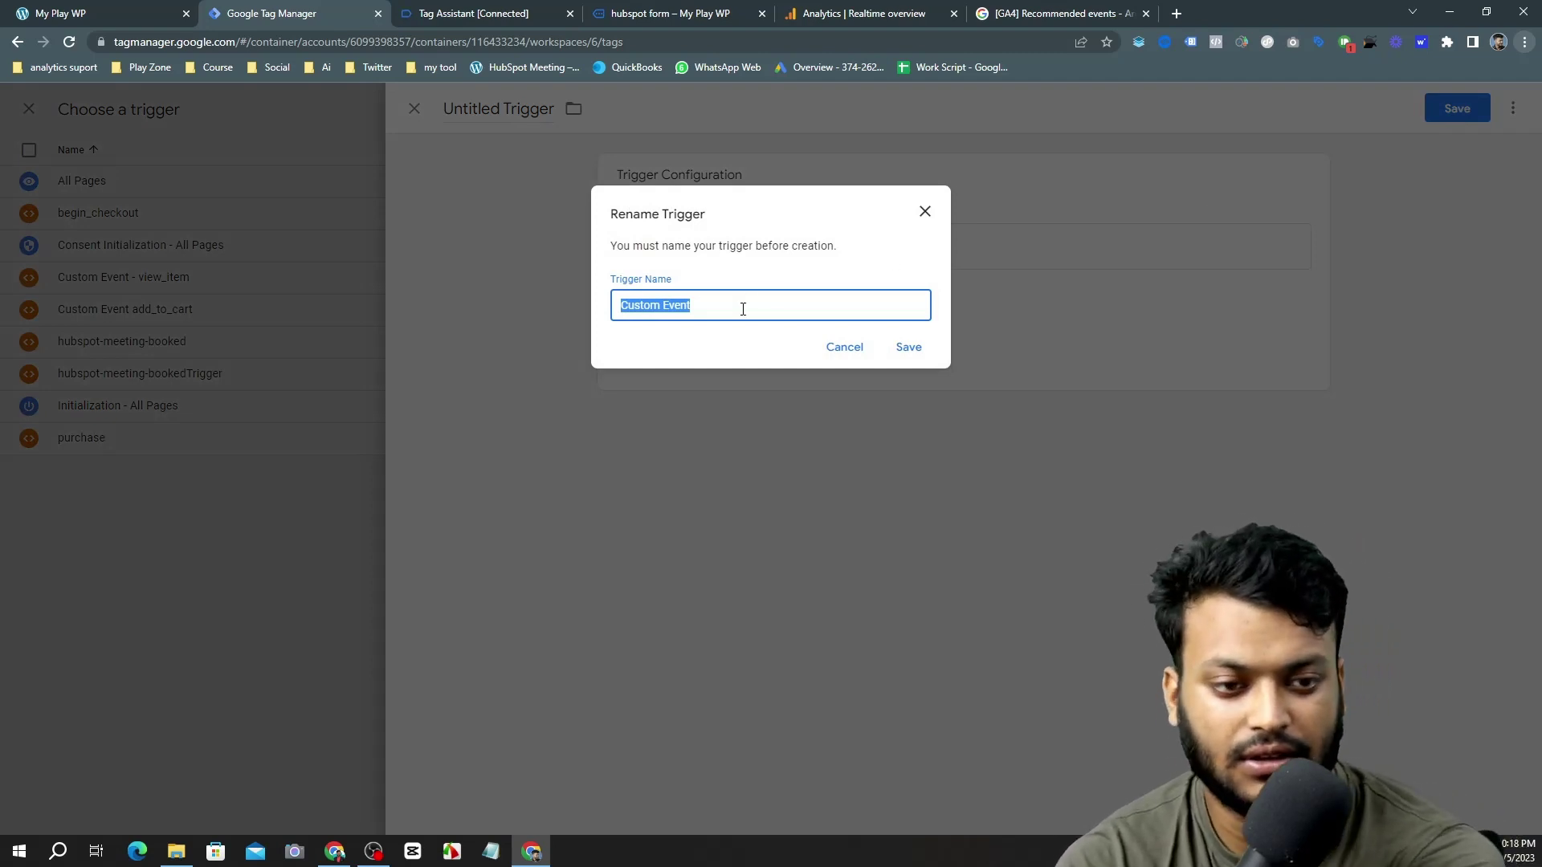
pyautogui.write('h')
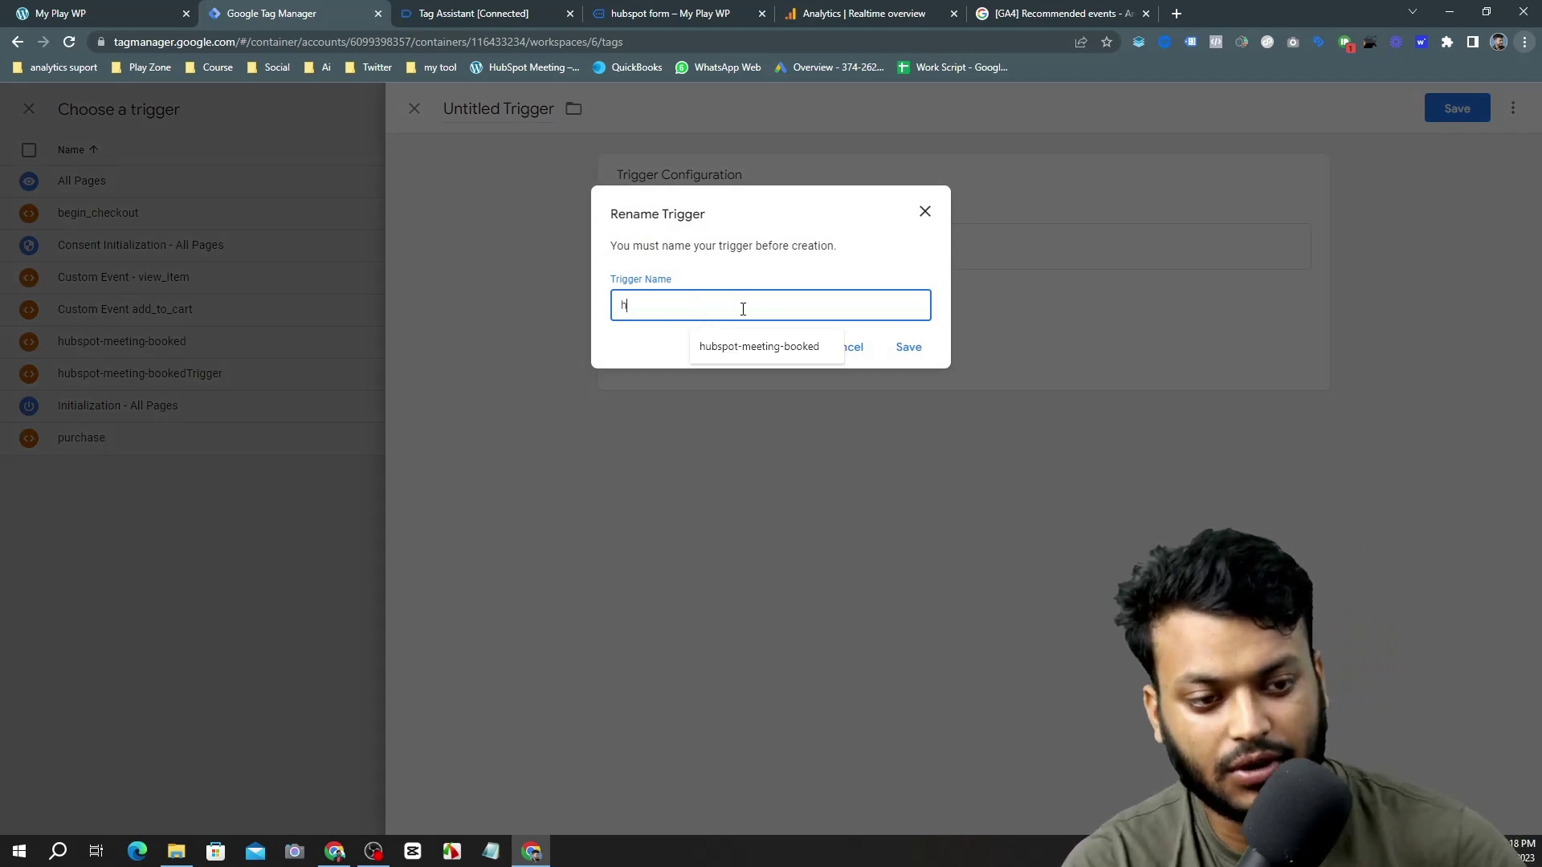
pyautogui.click(699, 346)
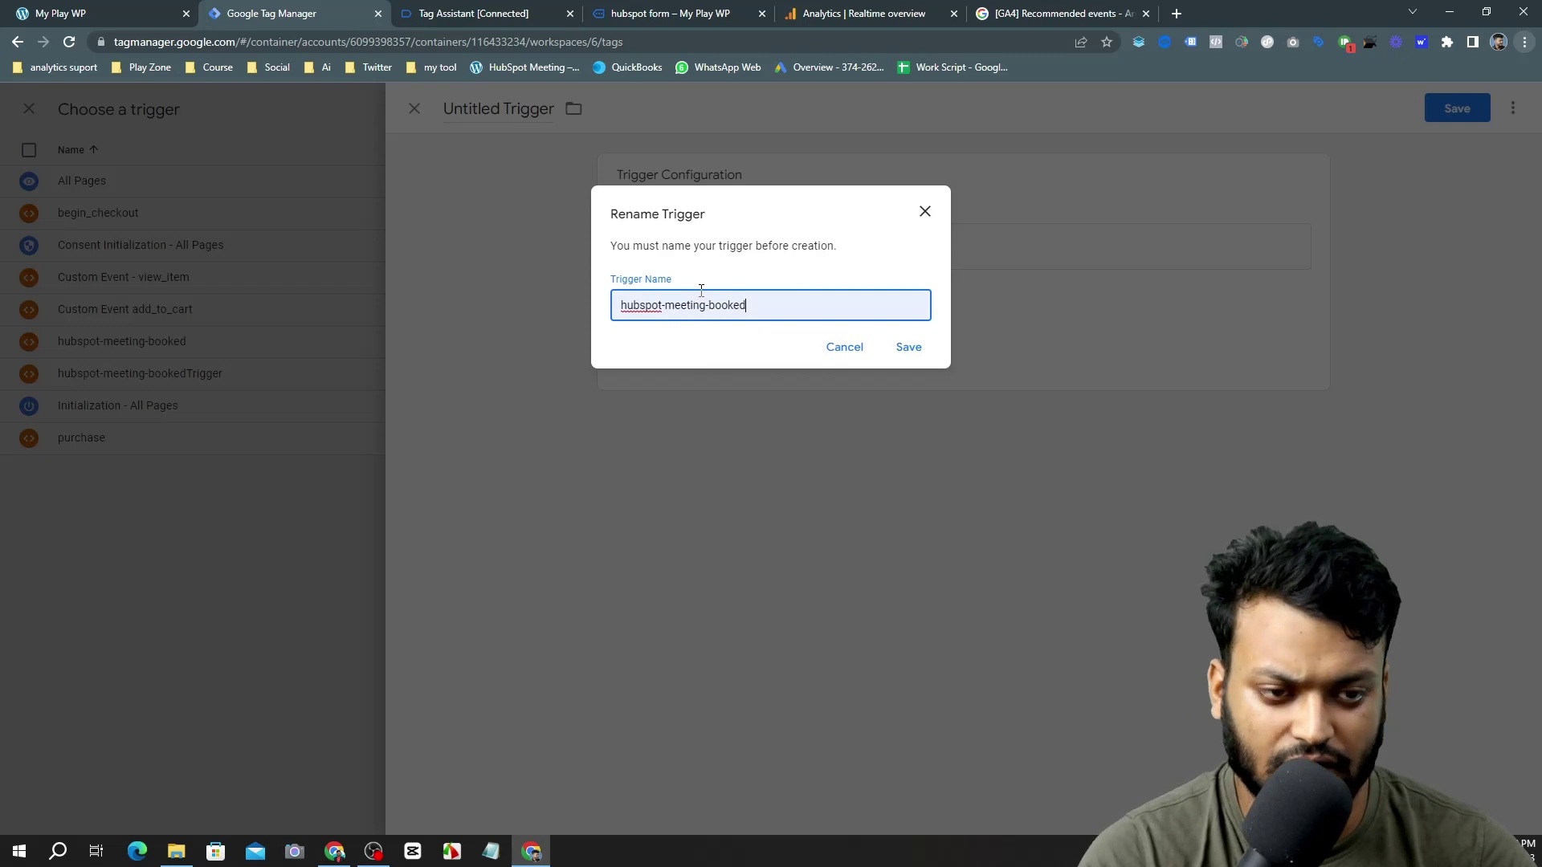
pyautogui.click(908, 347)
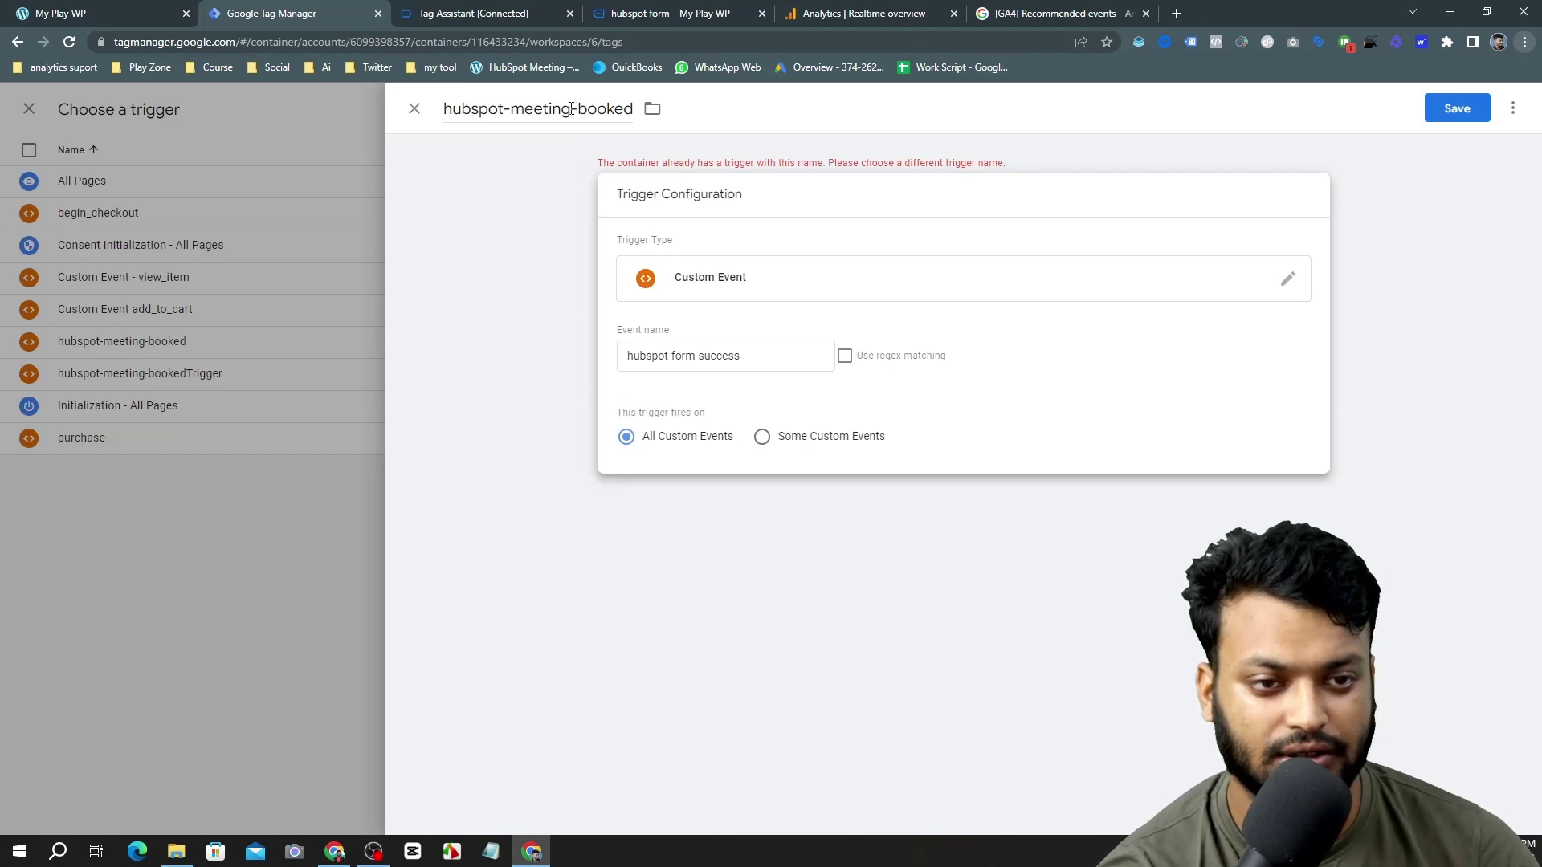
pyautogui.moveTo(571, 108); pyautogui.dragTo(632, 109)
pyautogui.press('BackSpace')
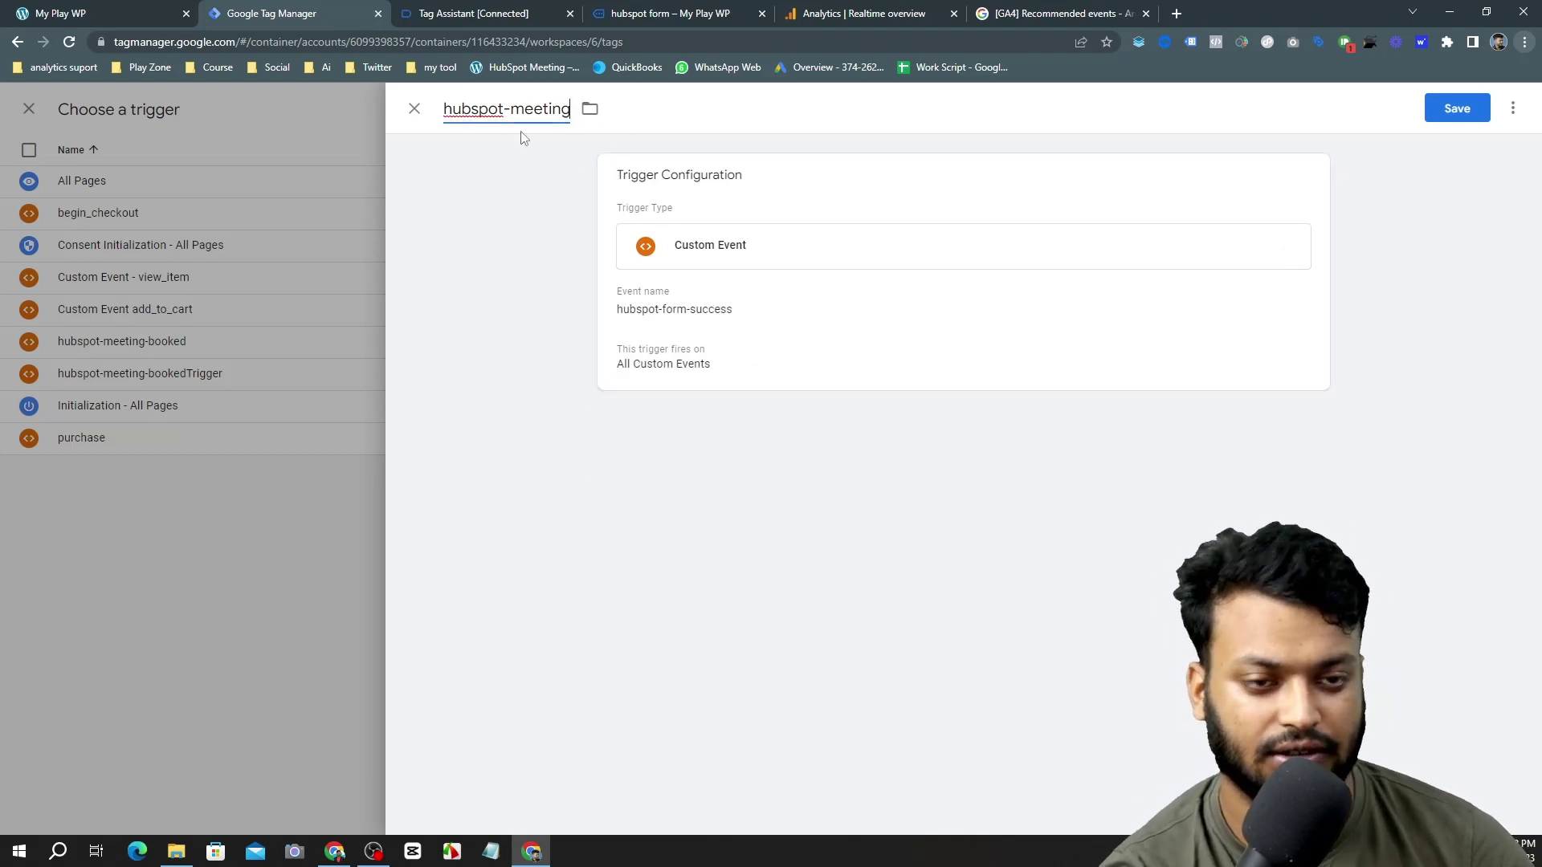
# Save the hubspot-meeting trigger, then rename the tag 'GA4 Event - hubspot meeting' and save it.
pyautogui.click(1437, 114)
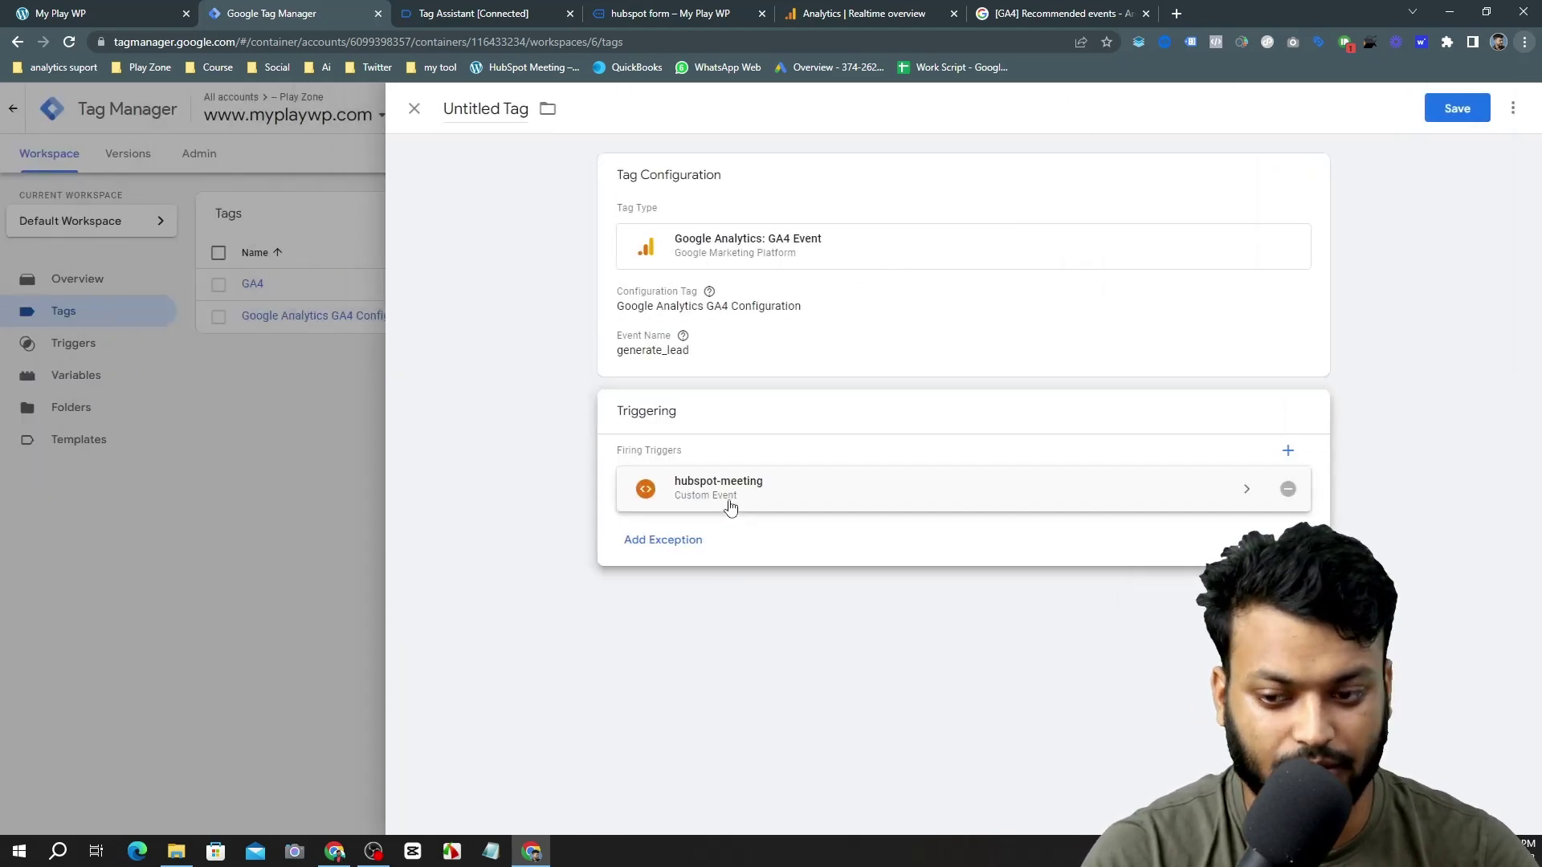
pyautogui.moveTo(683, 336)
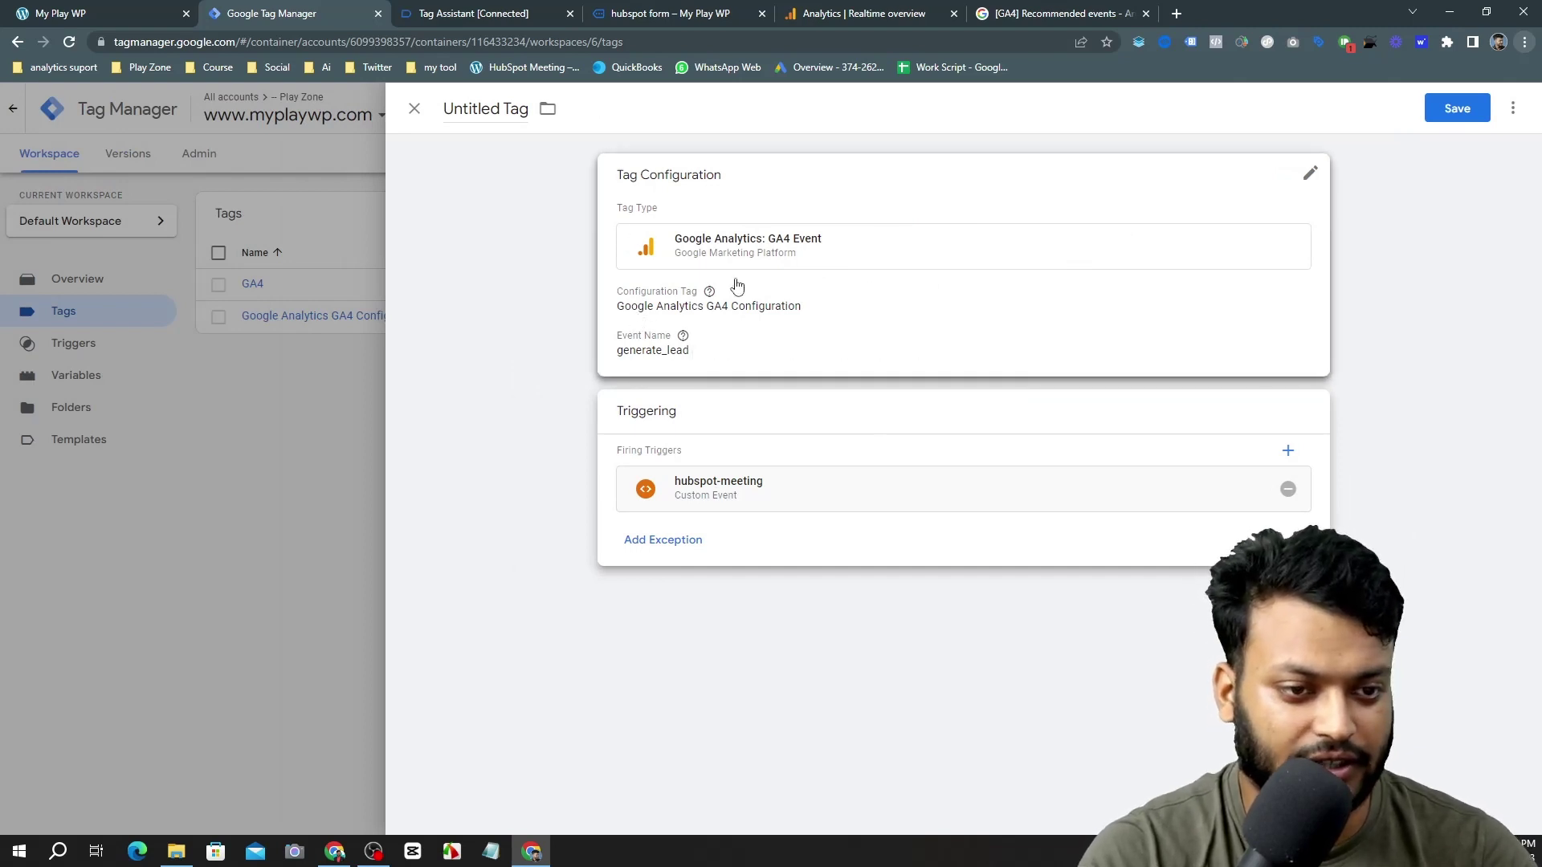
pyautogui.click(1454, 109)
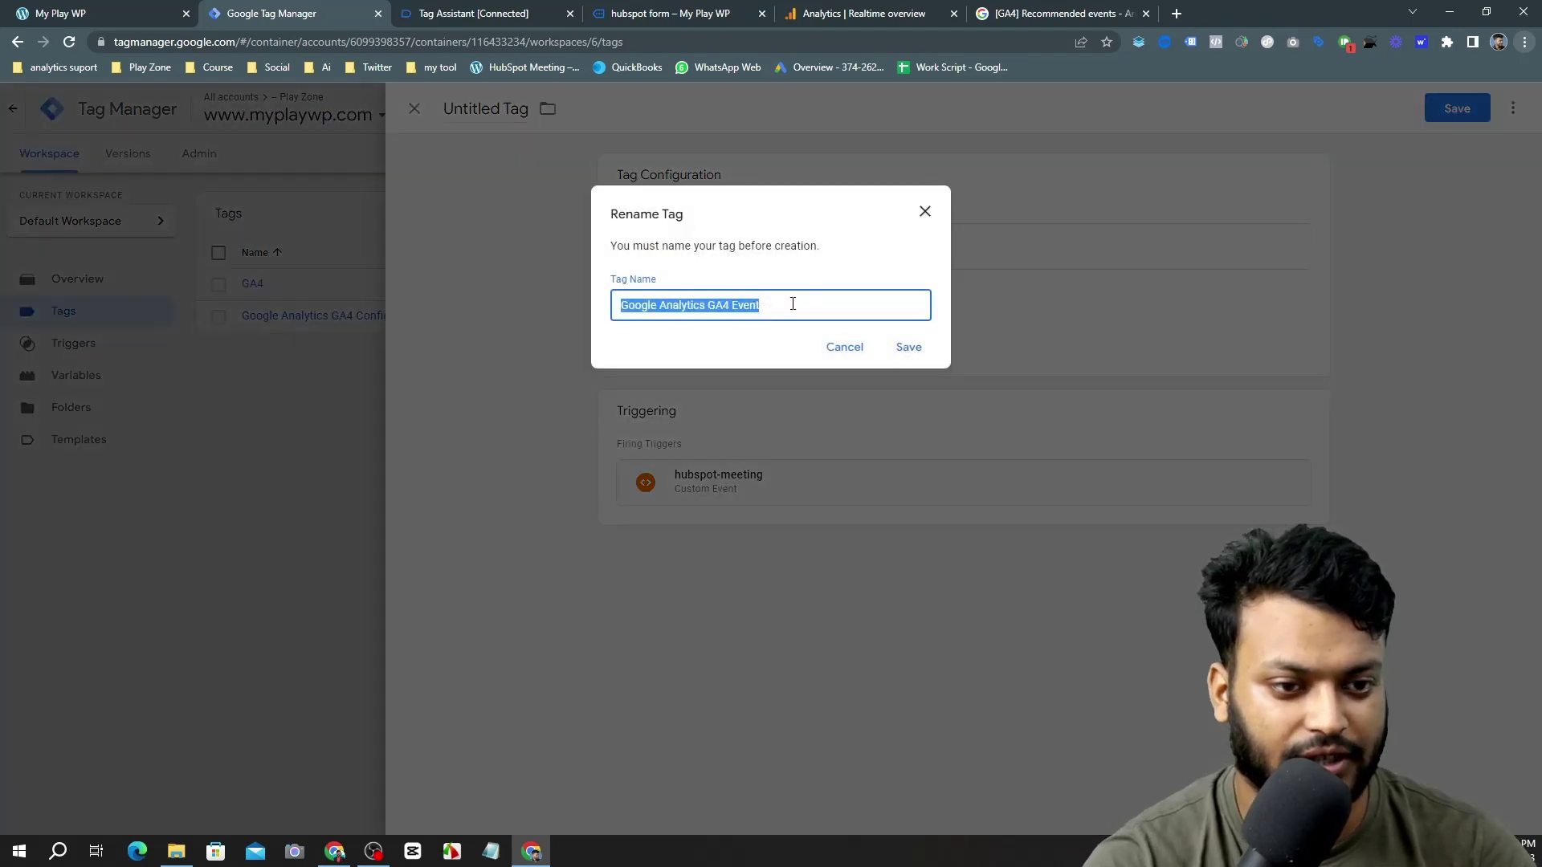
pyautogui.click(761, 313)
pyautogui.moveTo(713, 307); pyautogui.dragTo(514, 310)
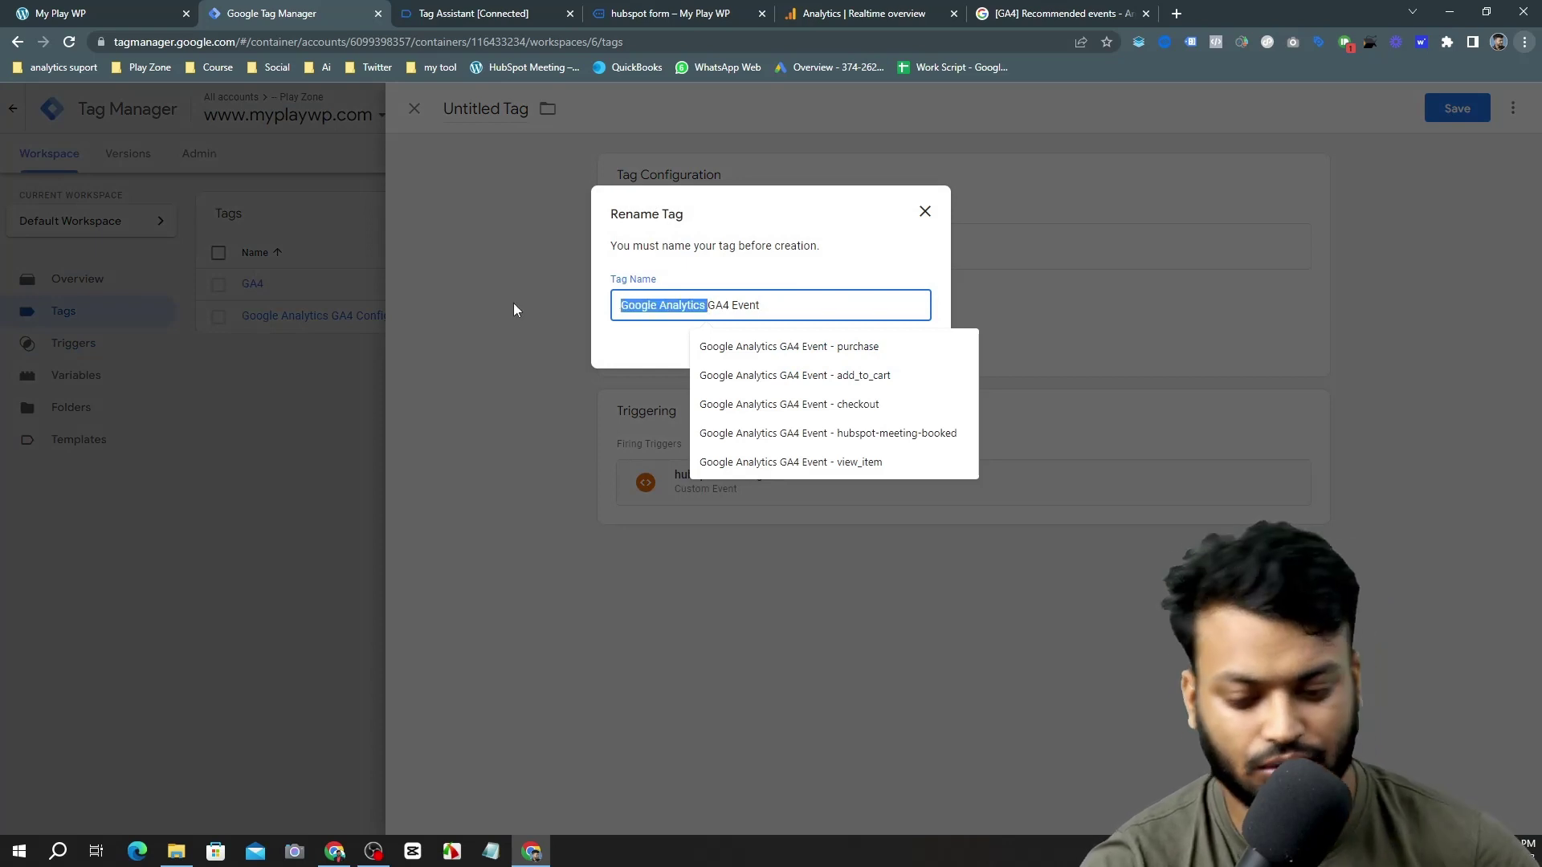
pyautogui.press('BackSpace')
pyautogui.click(701, 304)
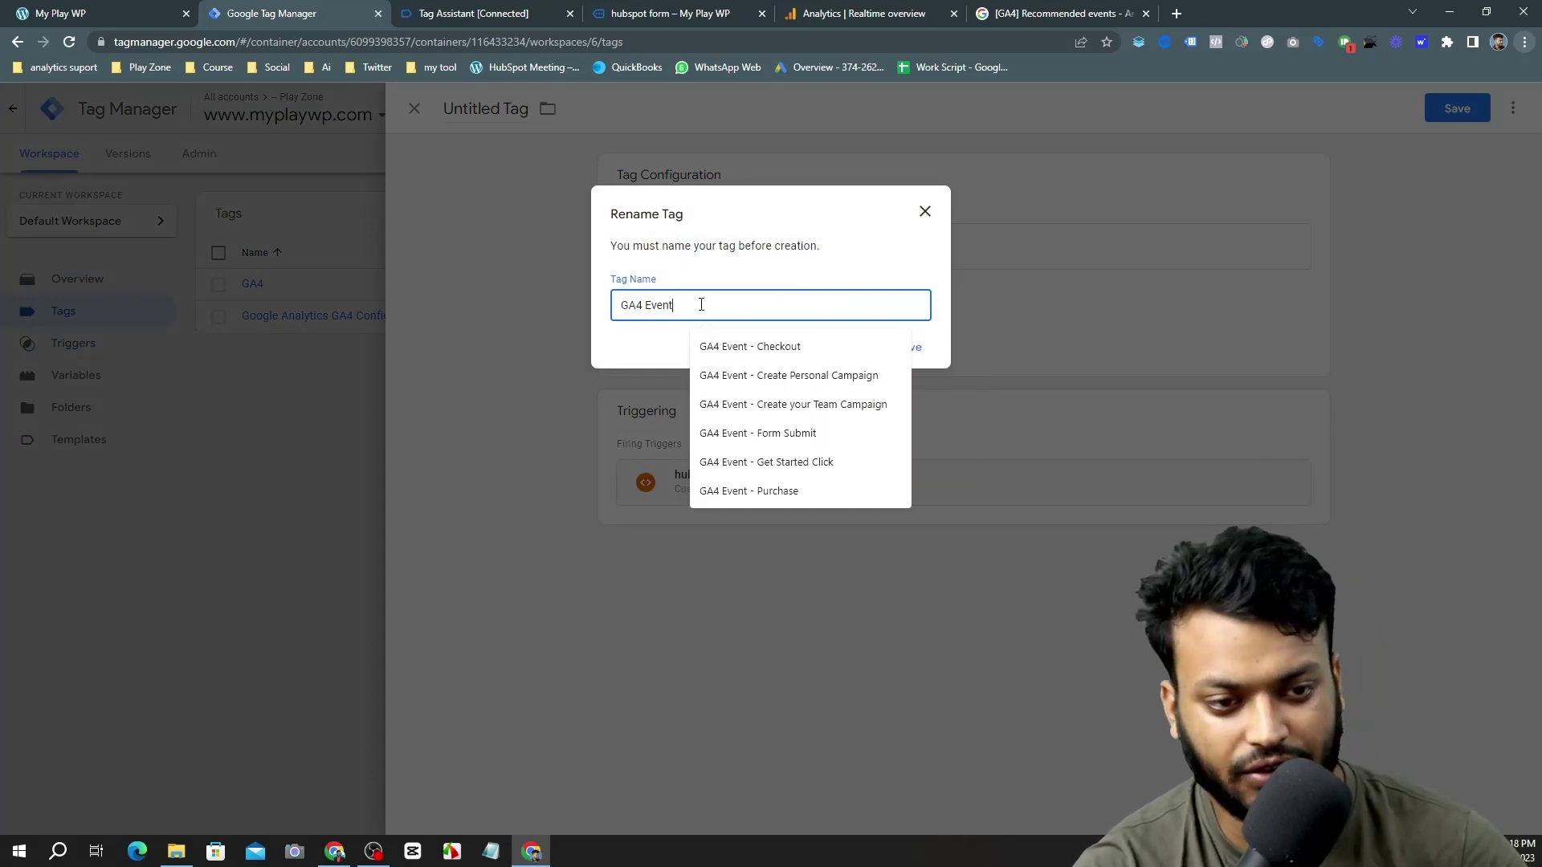
pyautogui.write('-')
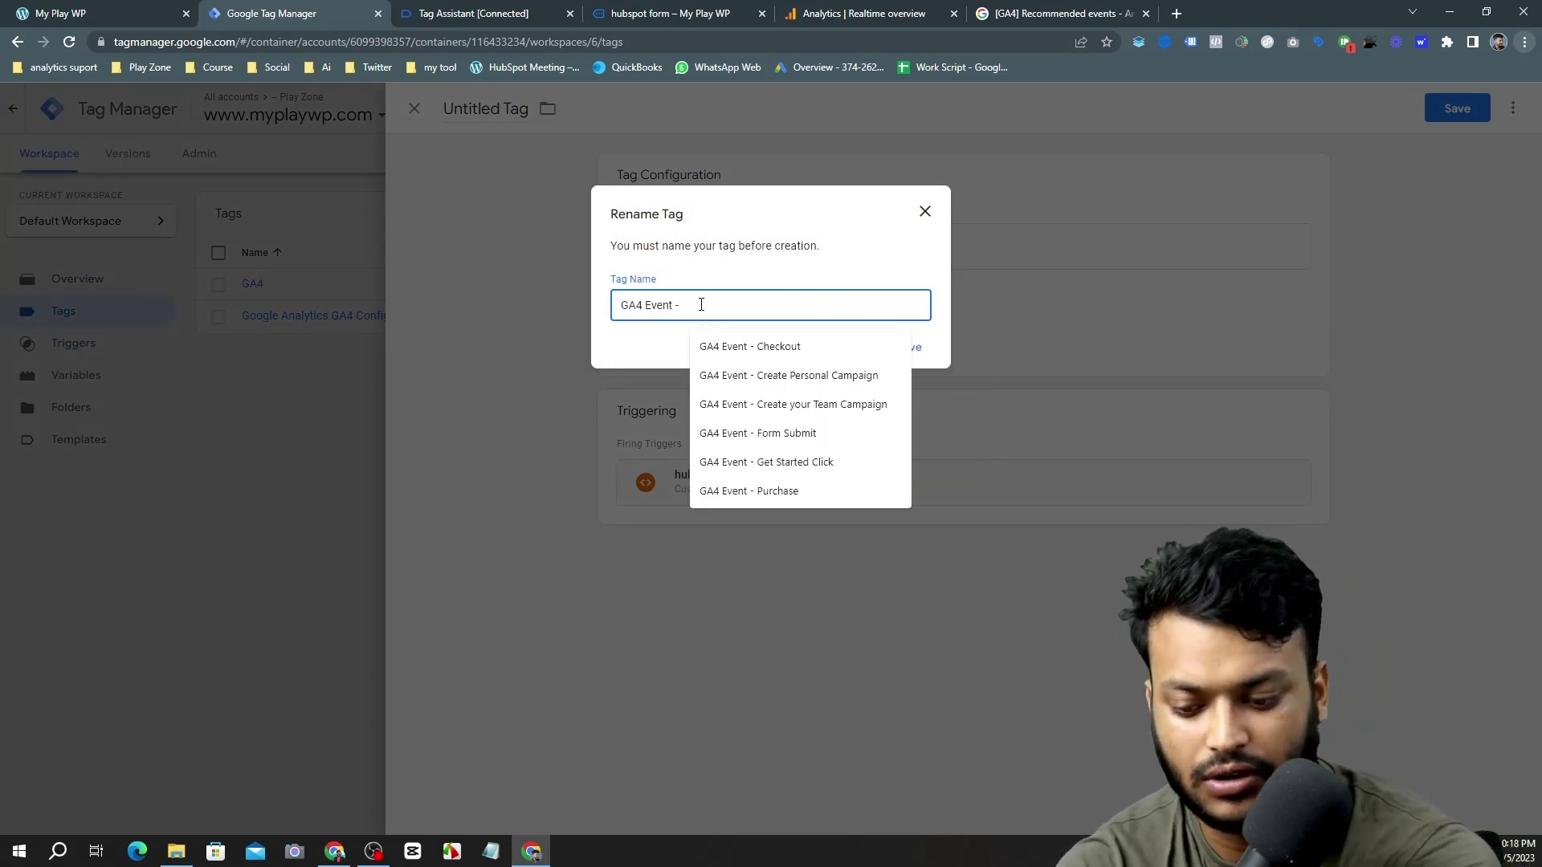
pyautogui.write(' hubspot meeting')
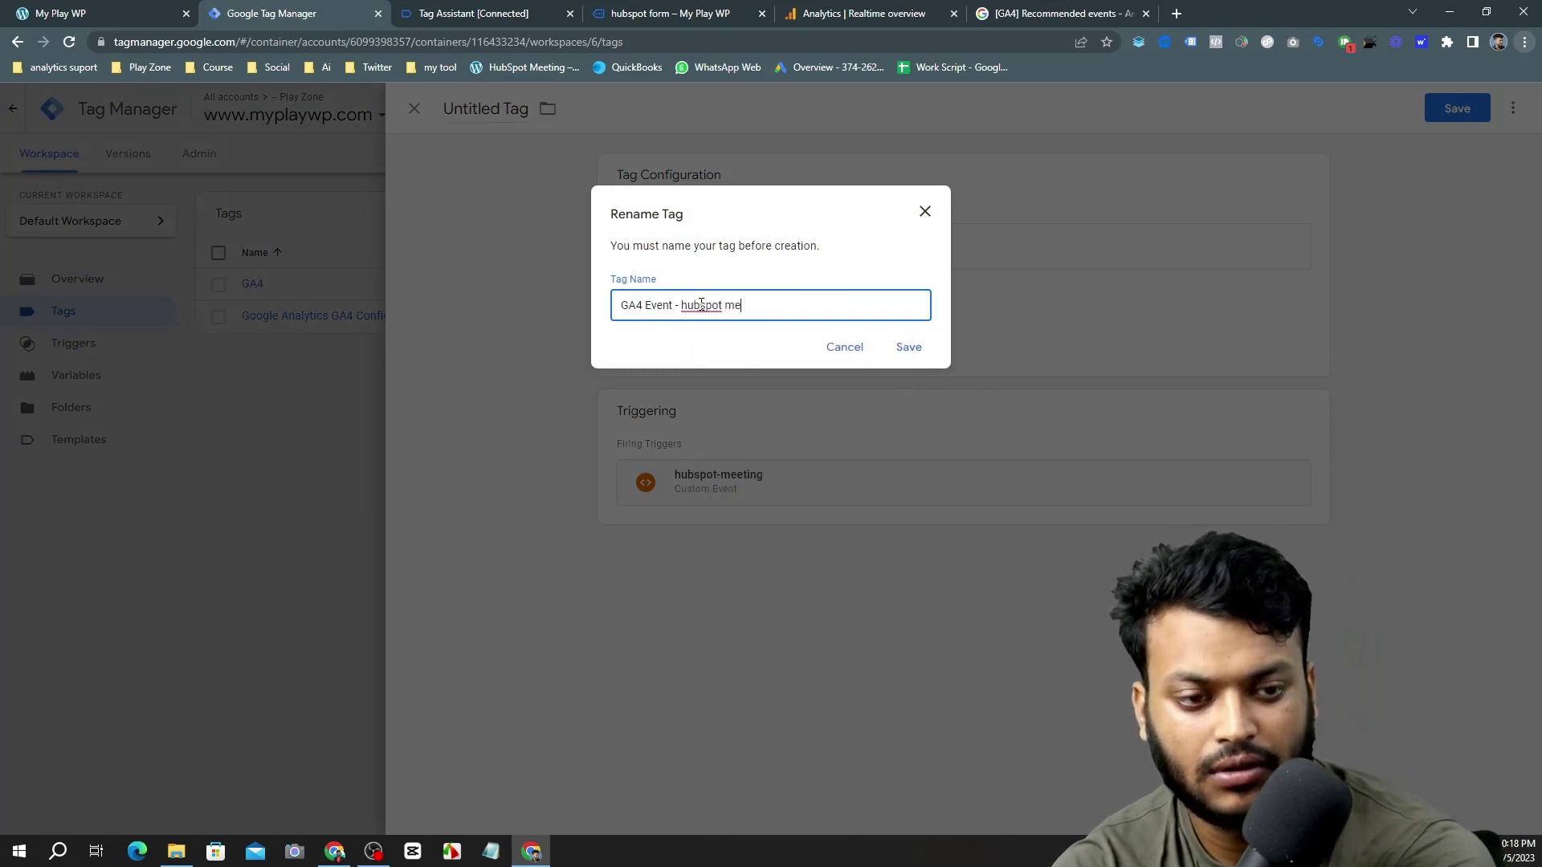
pyautogui.click(908, 350)
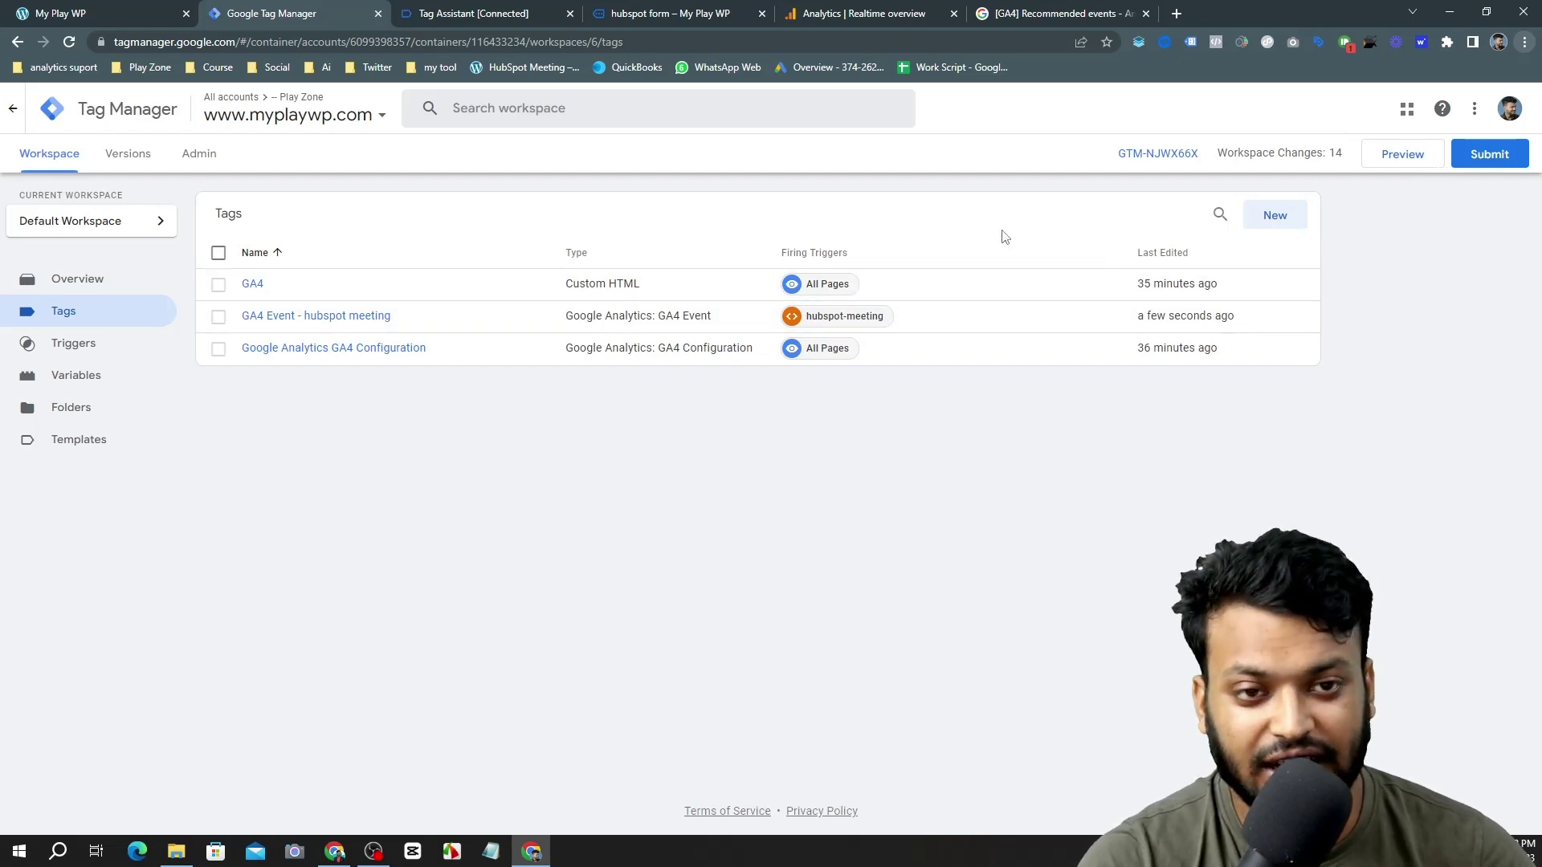
# Launch the container preview, then open DebugView from the GA4 property's Admin settings.
pyautogui.click(1392, 157)
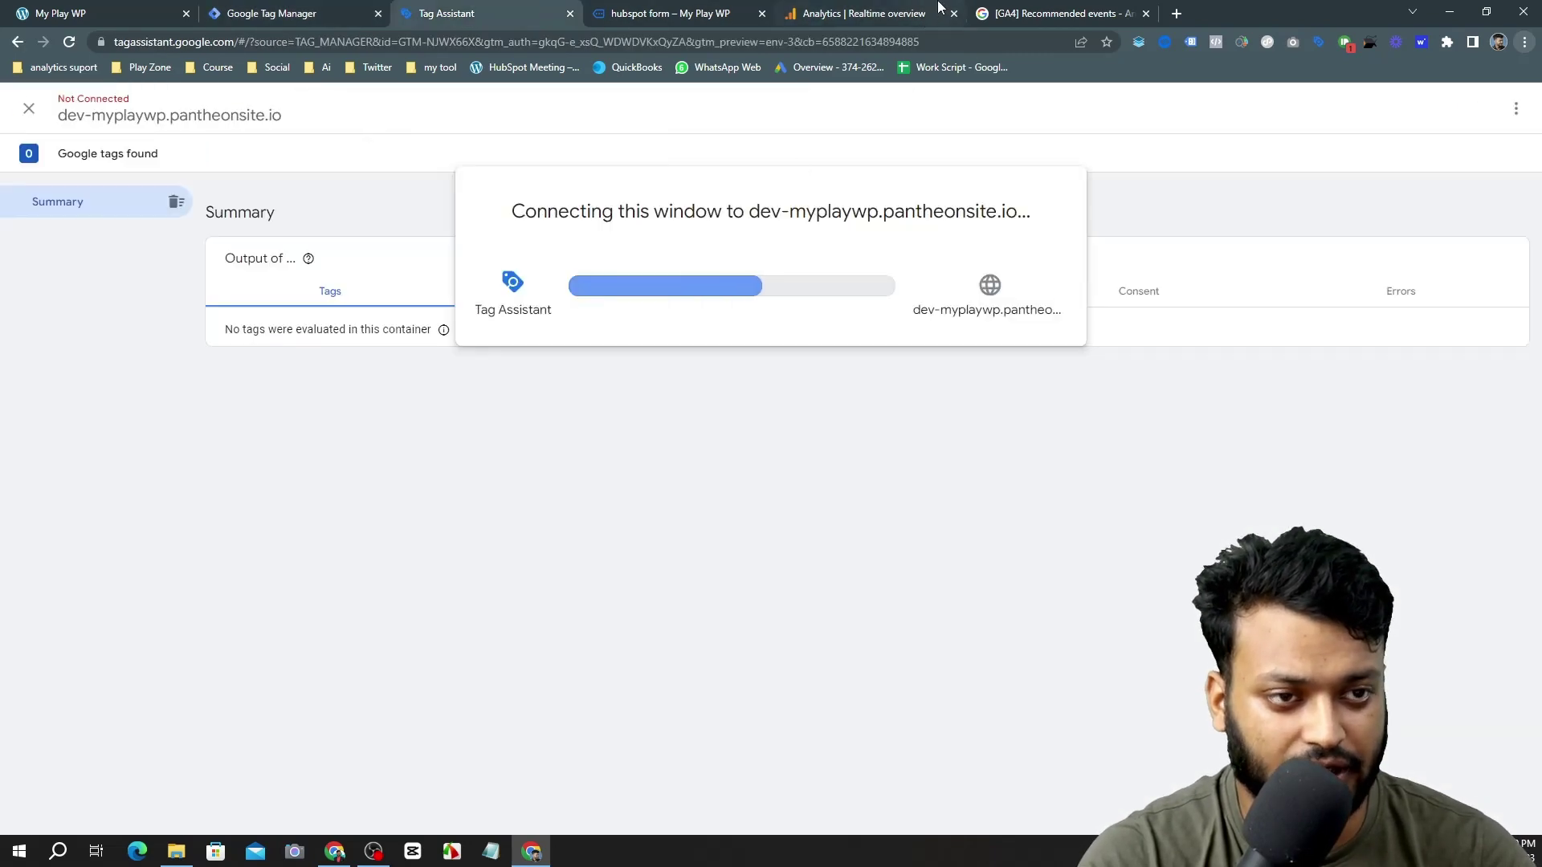
pyautogui.click(936, 11)
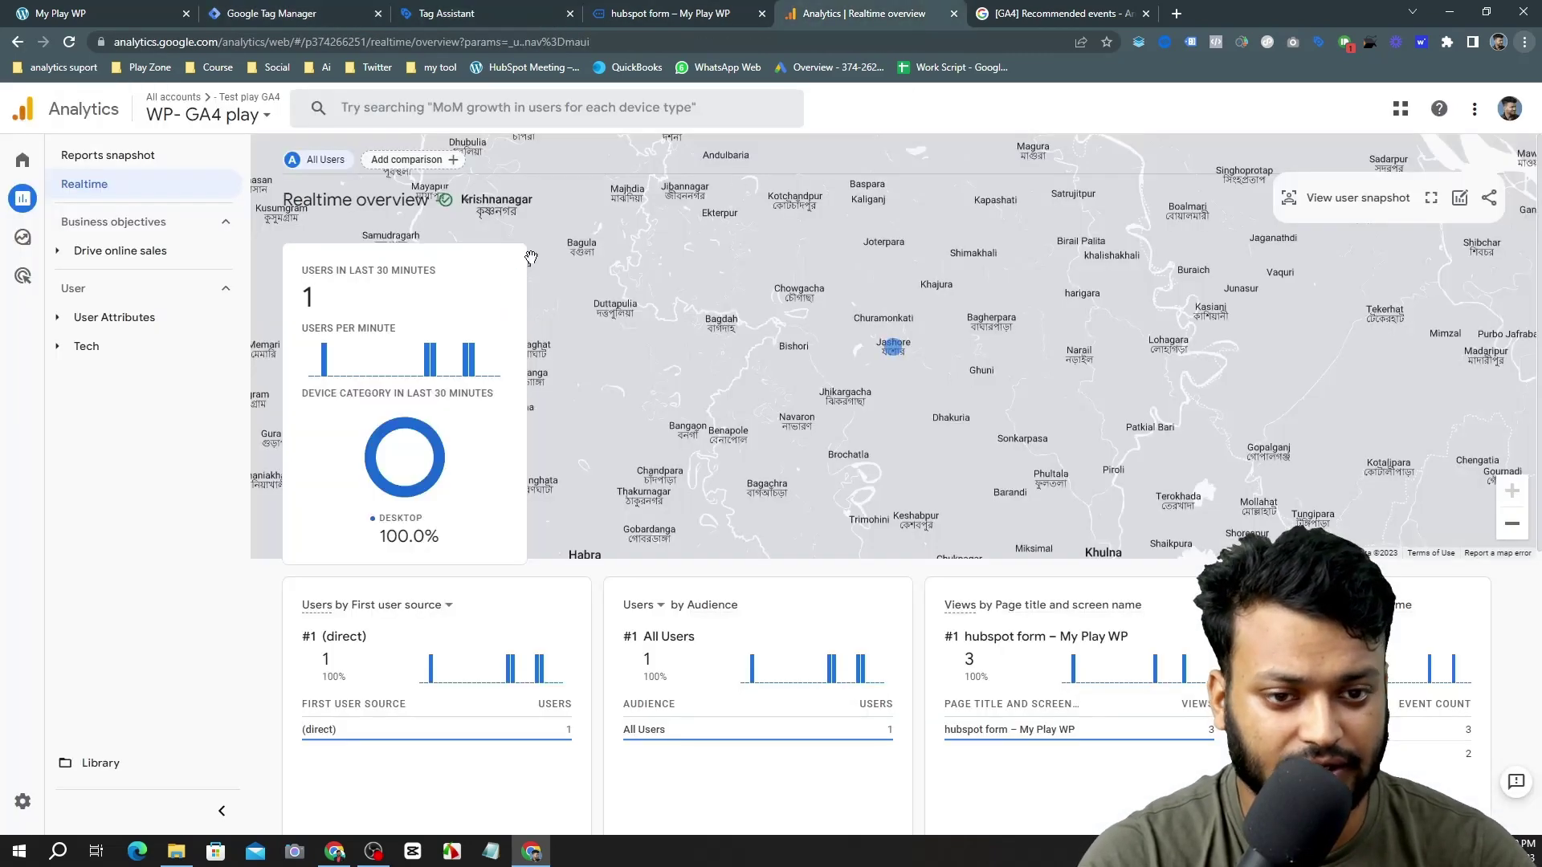
pyautogui.moveTo(28, 257)
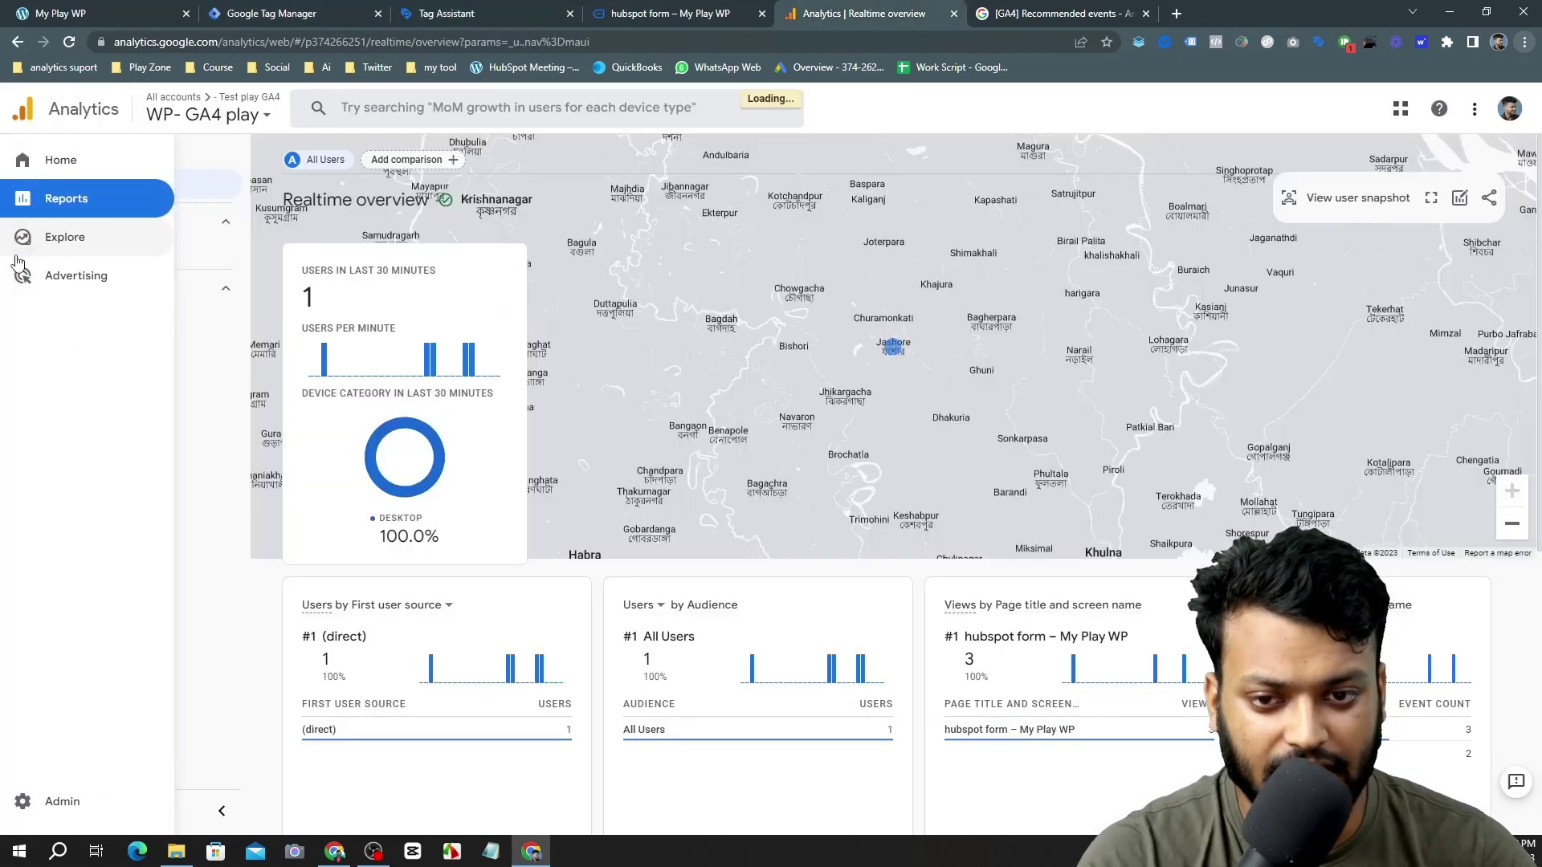
pyautogui.click(46, 791)
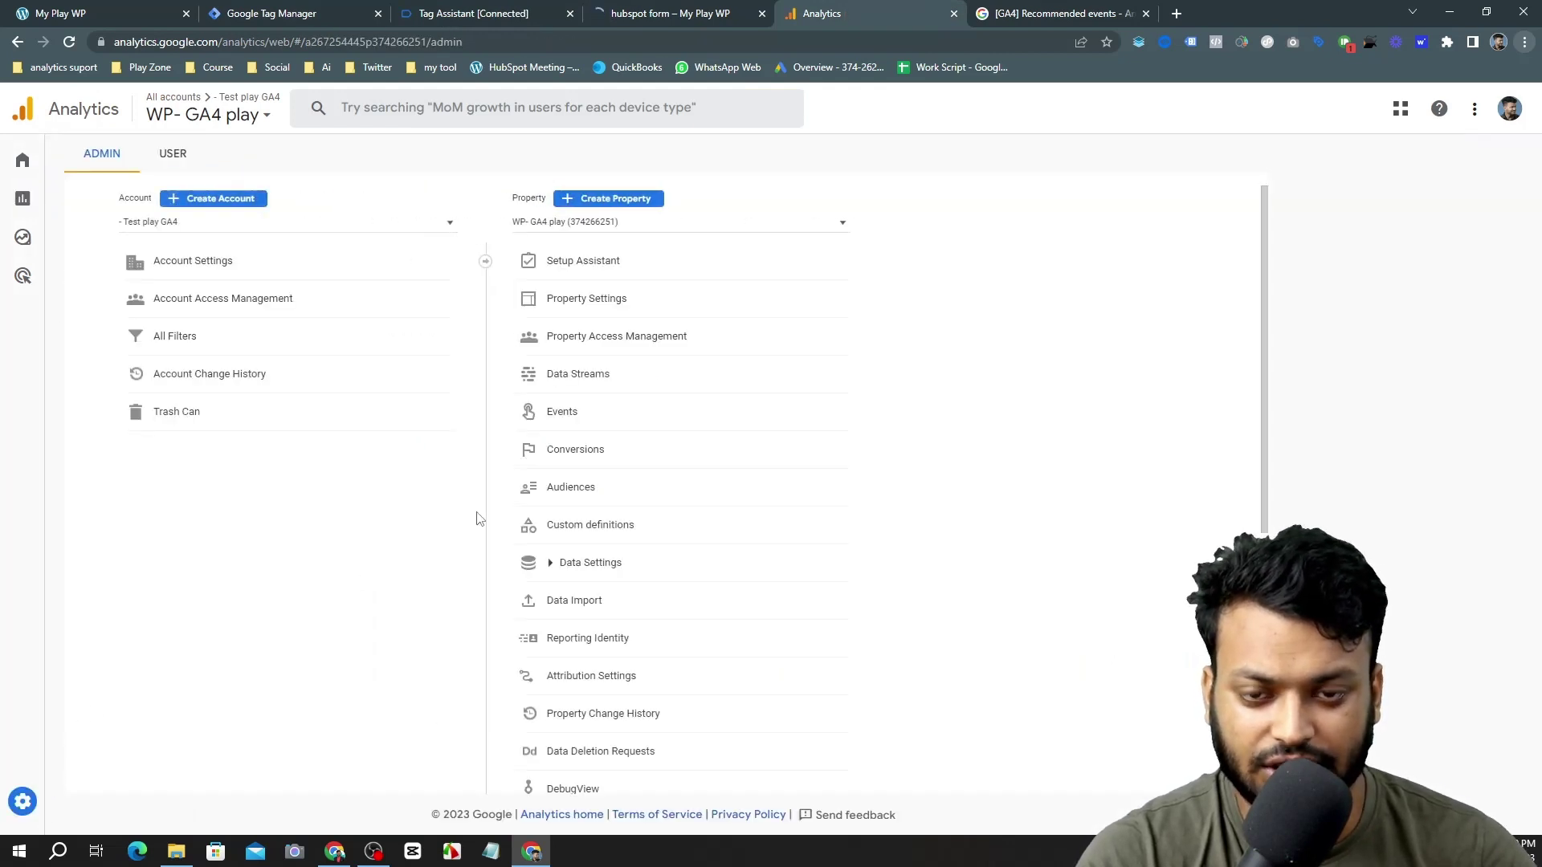
pyautogui.scroll(-1, 651, 705)
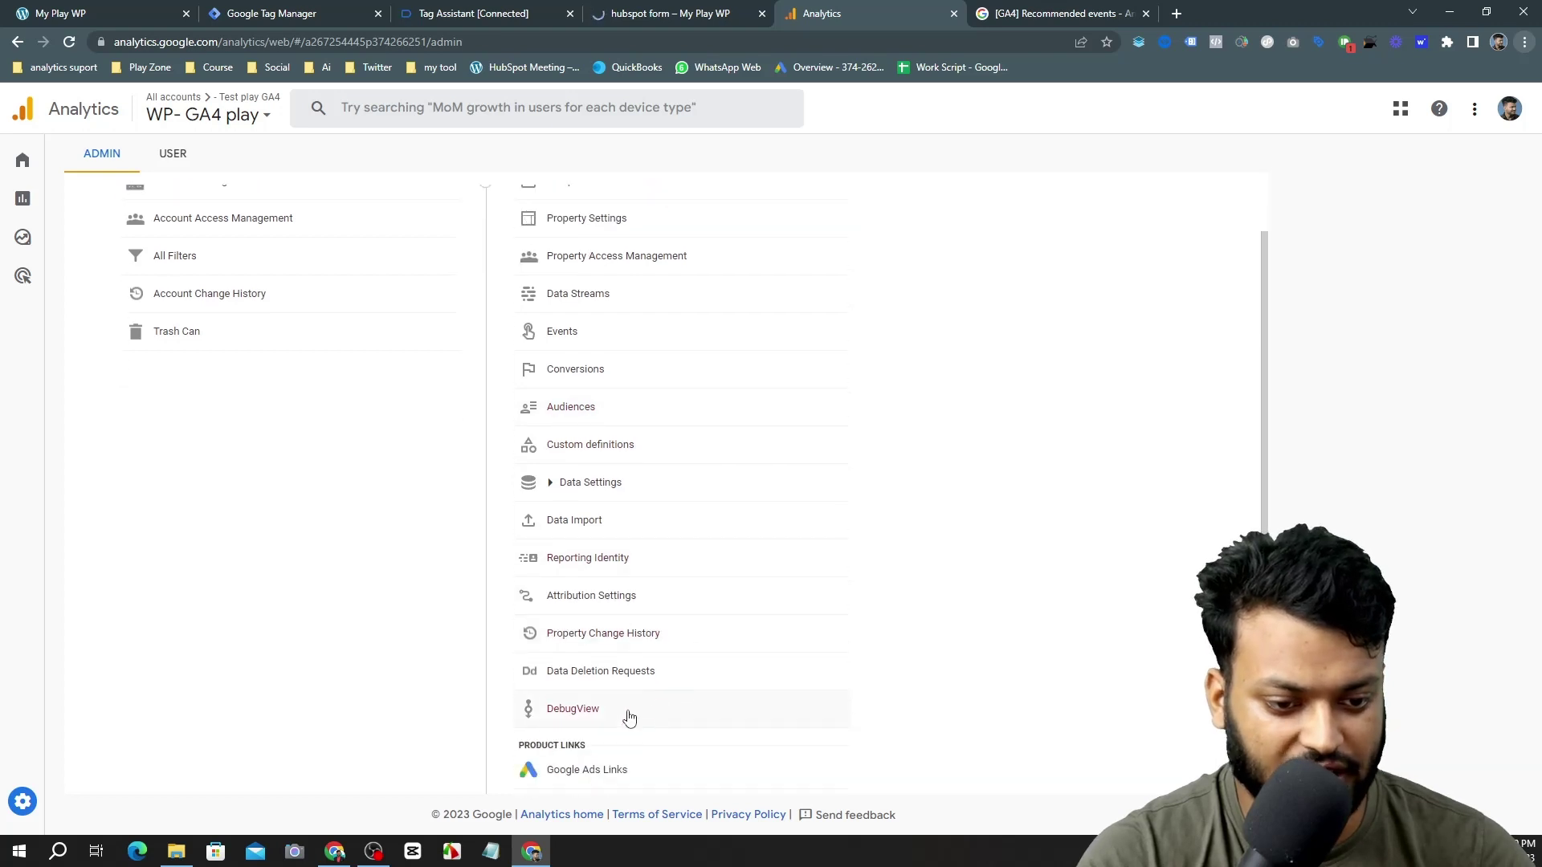
pyautogui.click(598, 717)
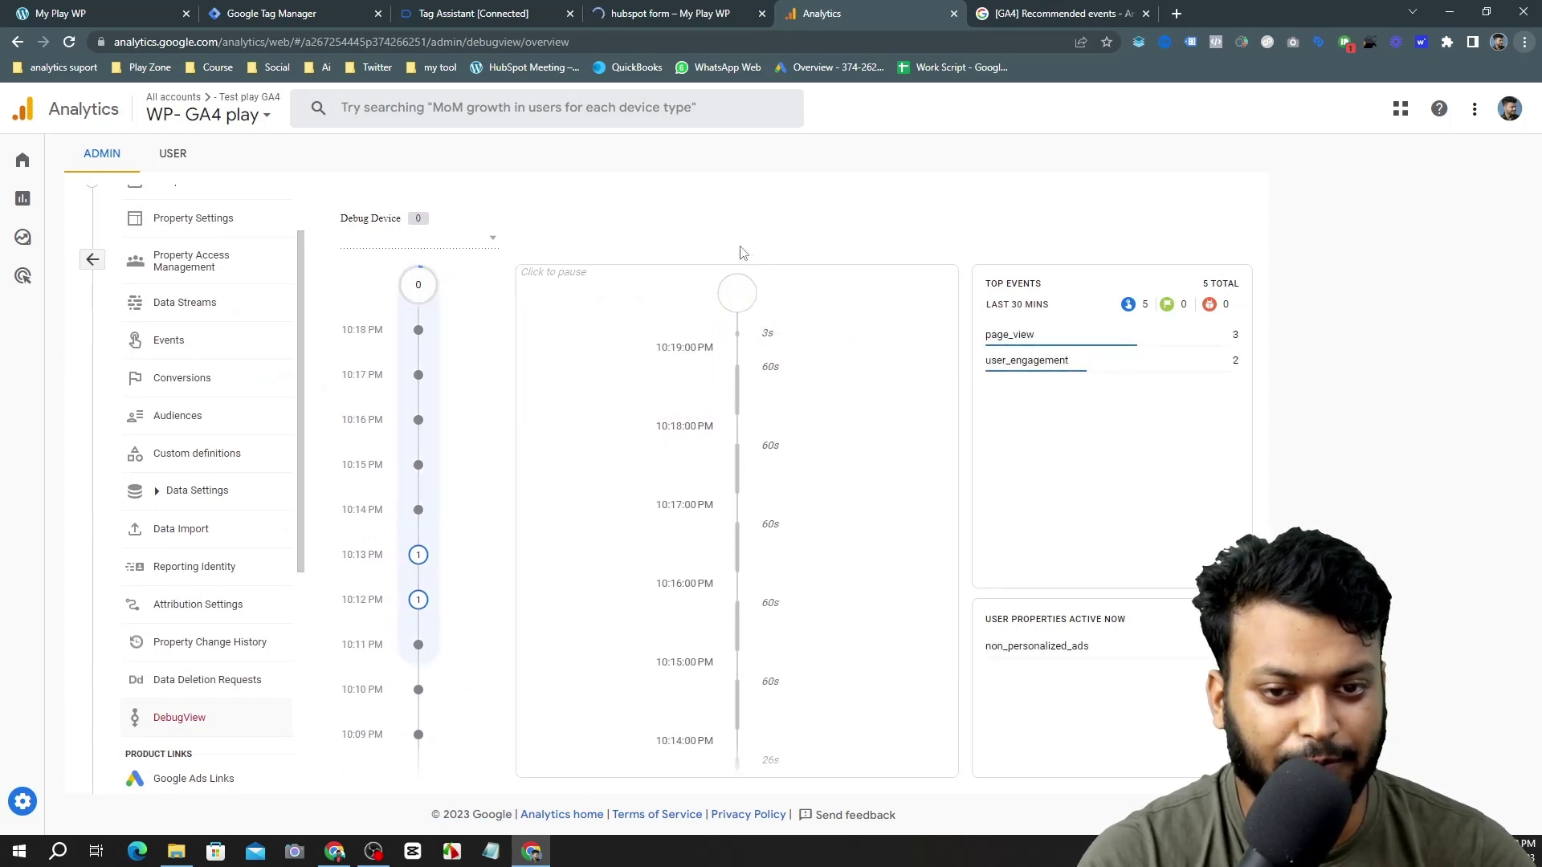
# Dismiss the Tag Assistant connection notice and return to the HubSpot form page.
pyautogui.hotkey('ctrl', 'shift', 'Tab')
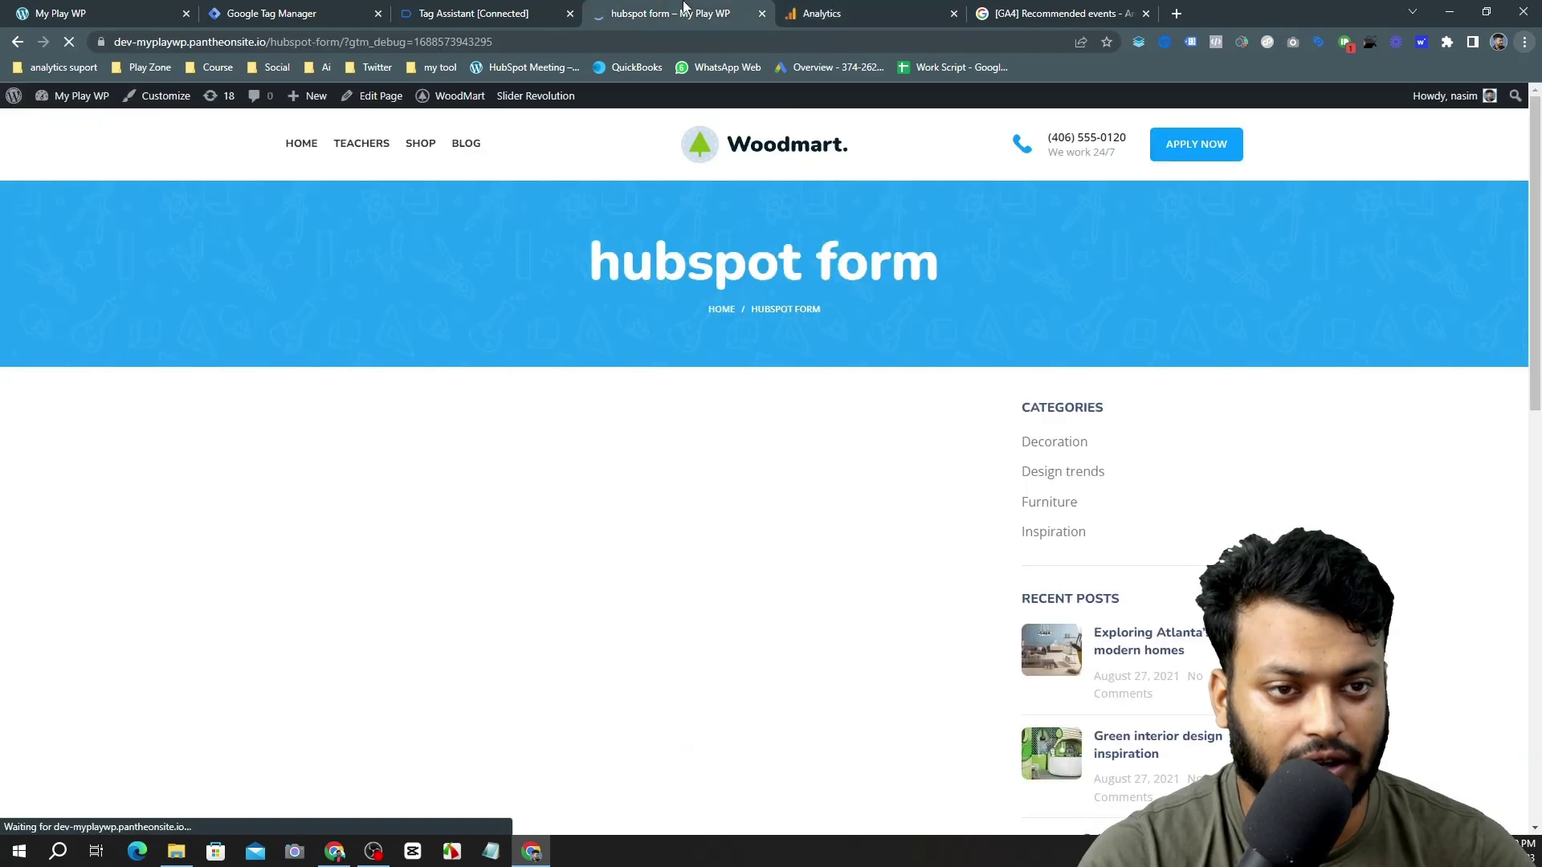
pyautogui.hotkey('ctrl', 'shift', 'Tab')
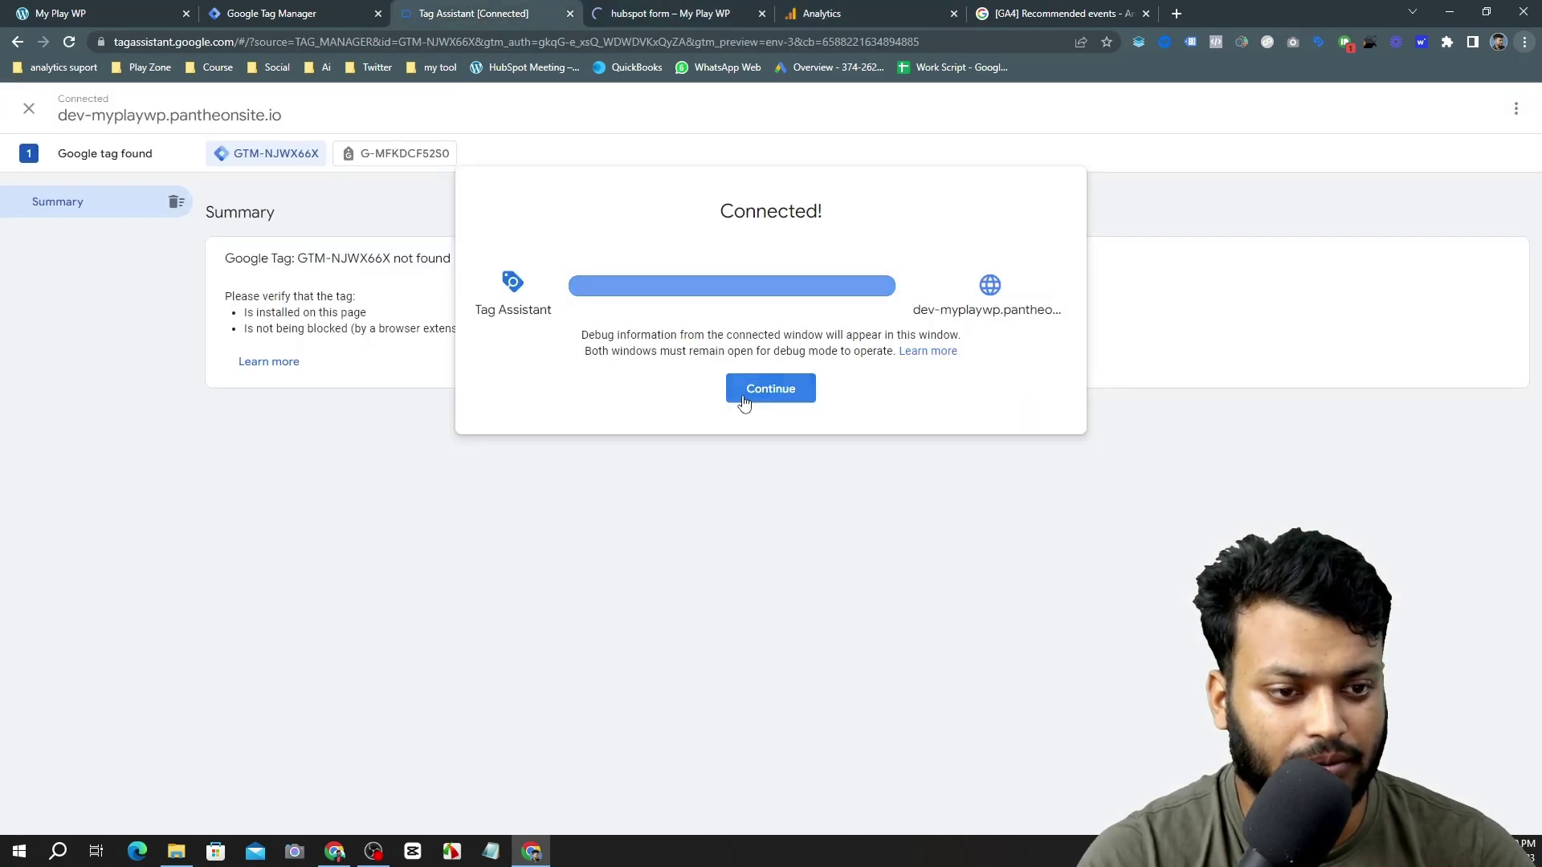
pyautogui.click(754, 397)
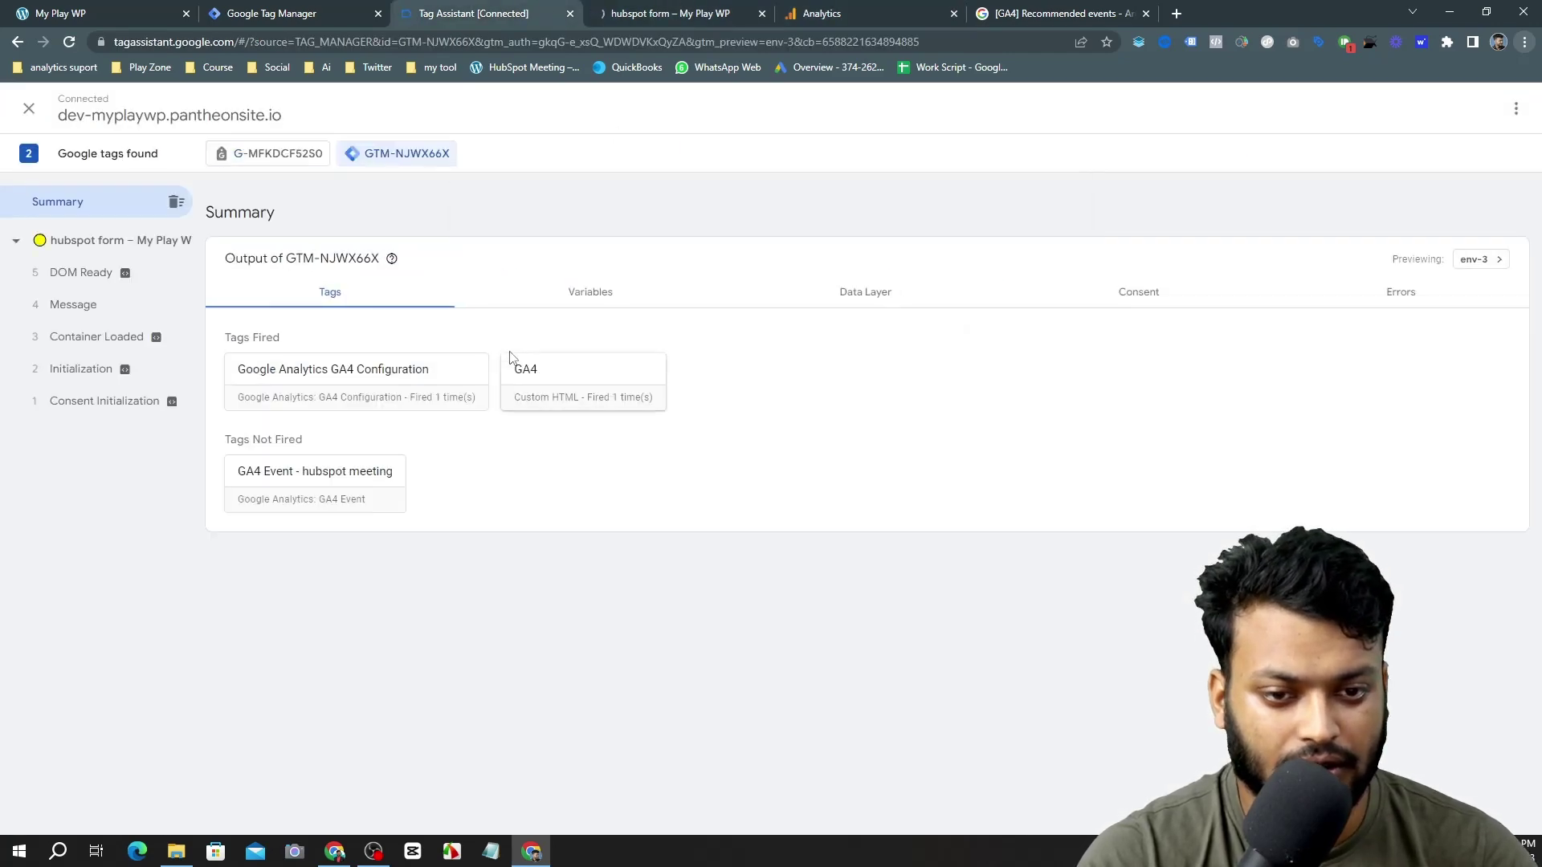
pyautogui.click(648, 13)
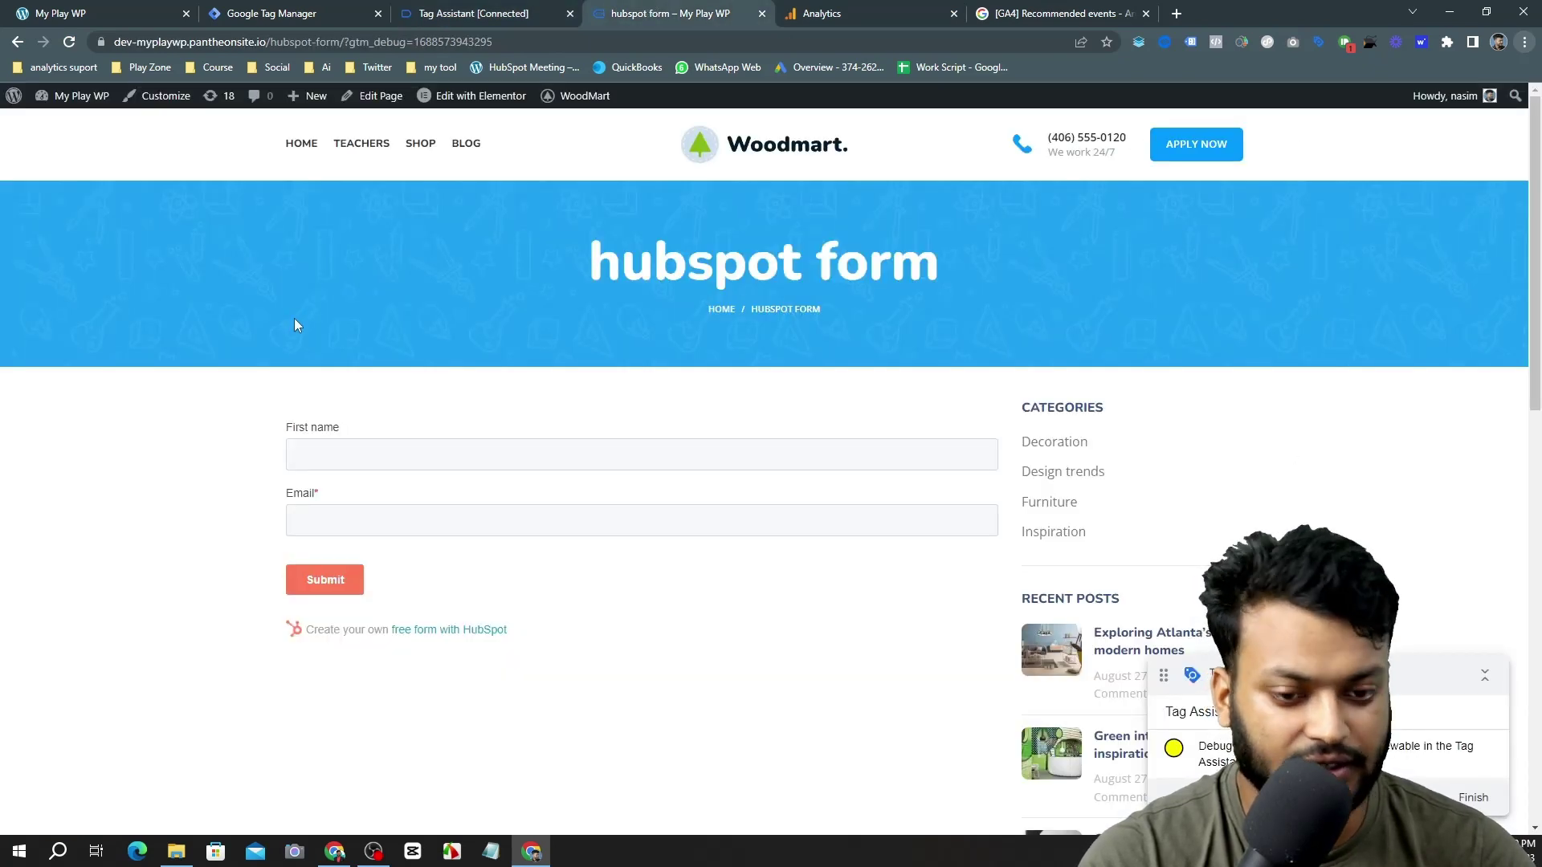
# Fill the form's first name and email from saved entries, altering the email slightly.
pyautogui.click(474, 462)
pyautogui.click(427, 504)
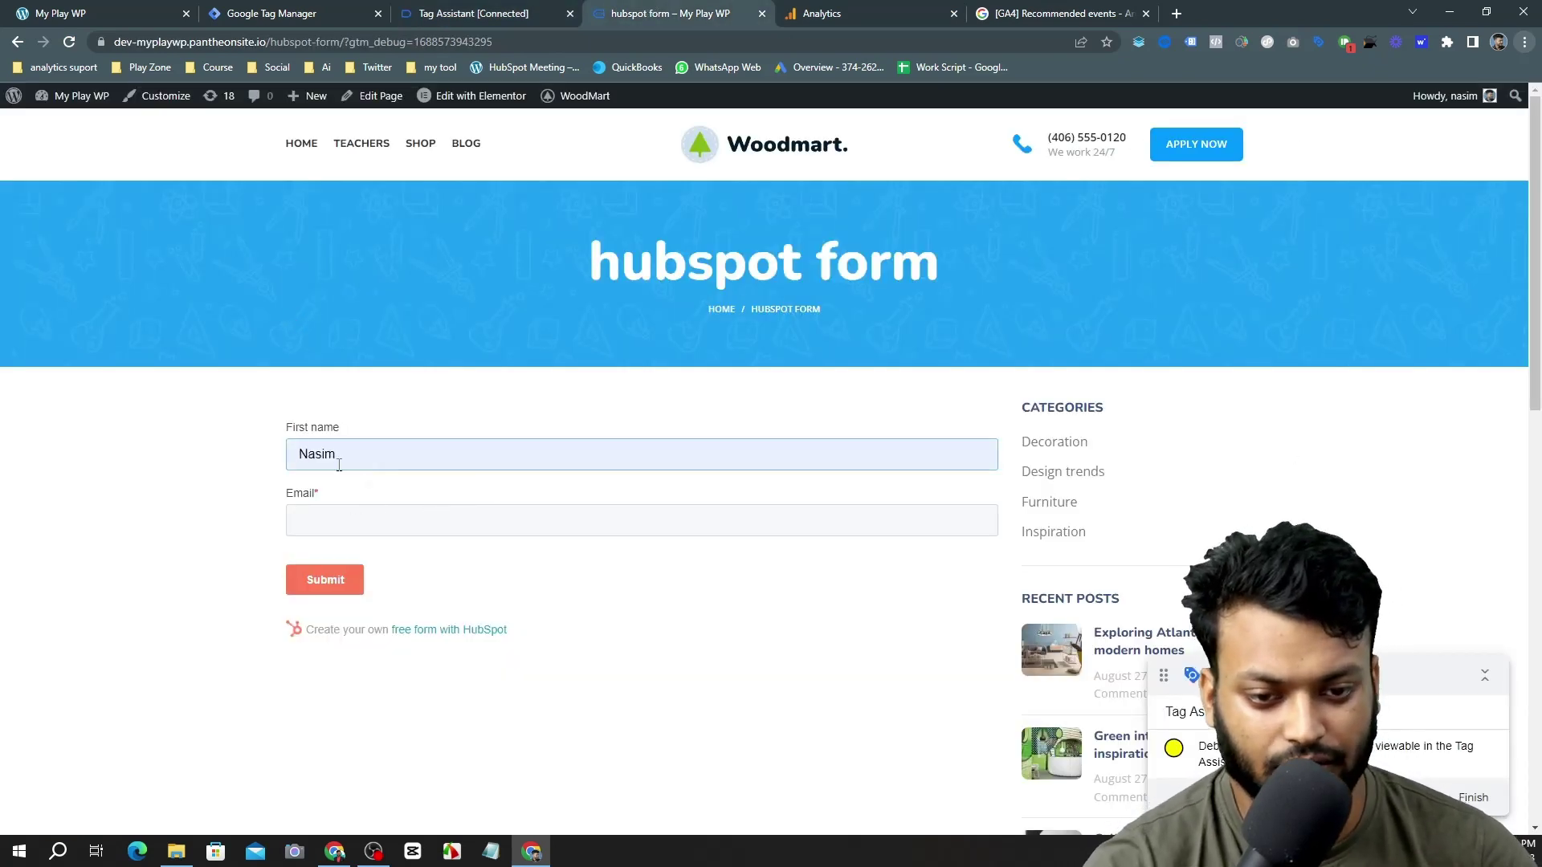
pyautogui.click(354, 522)
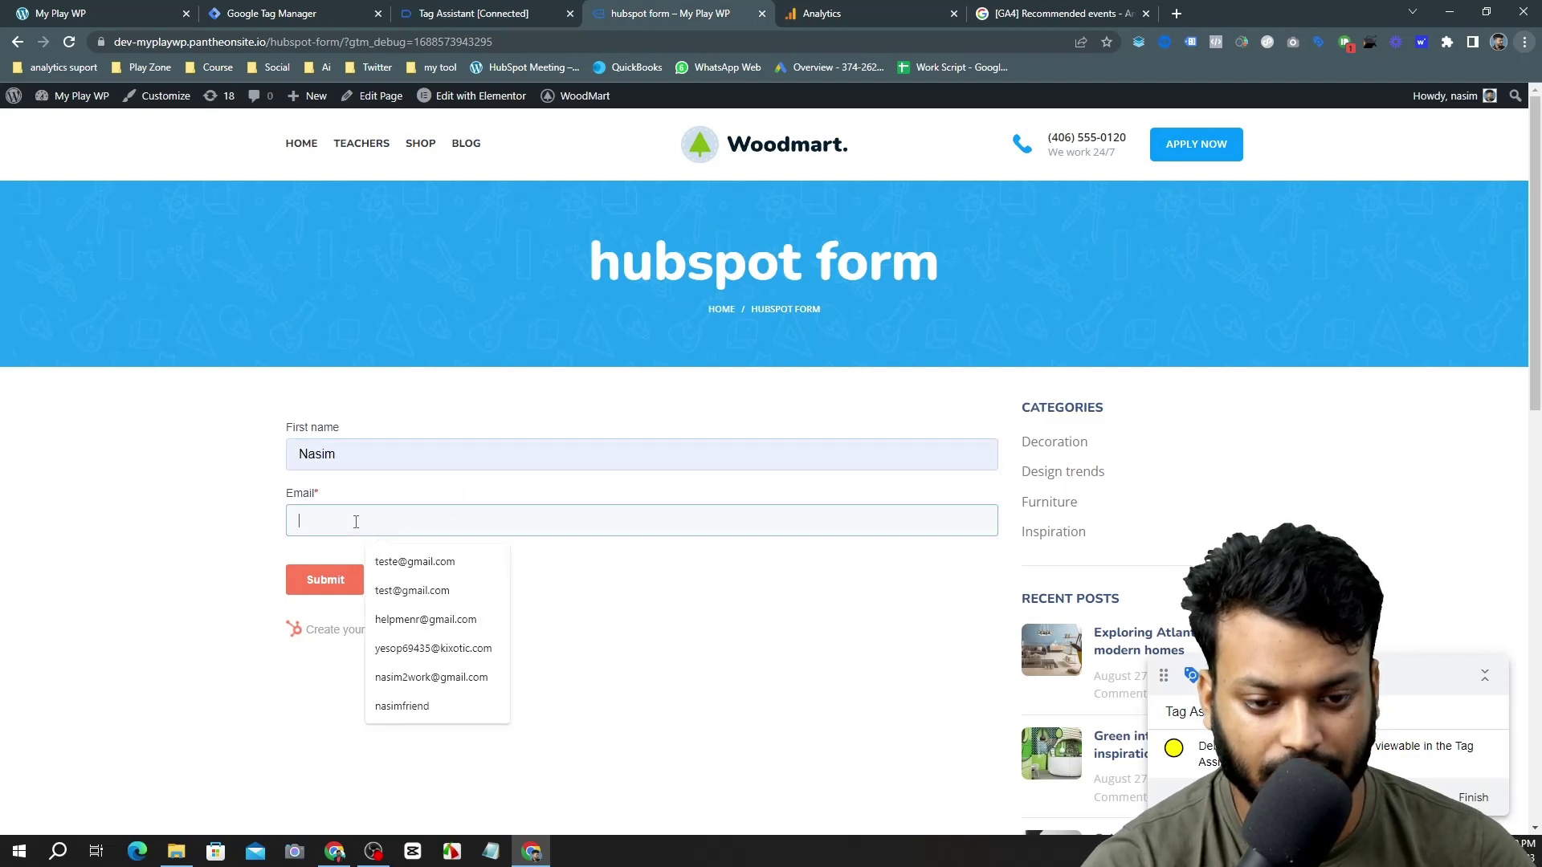
pyautogui.click(401, 562)
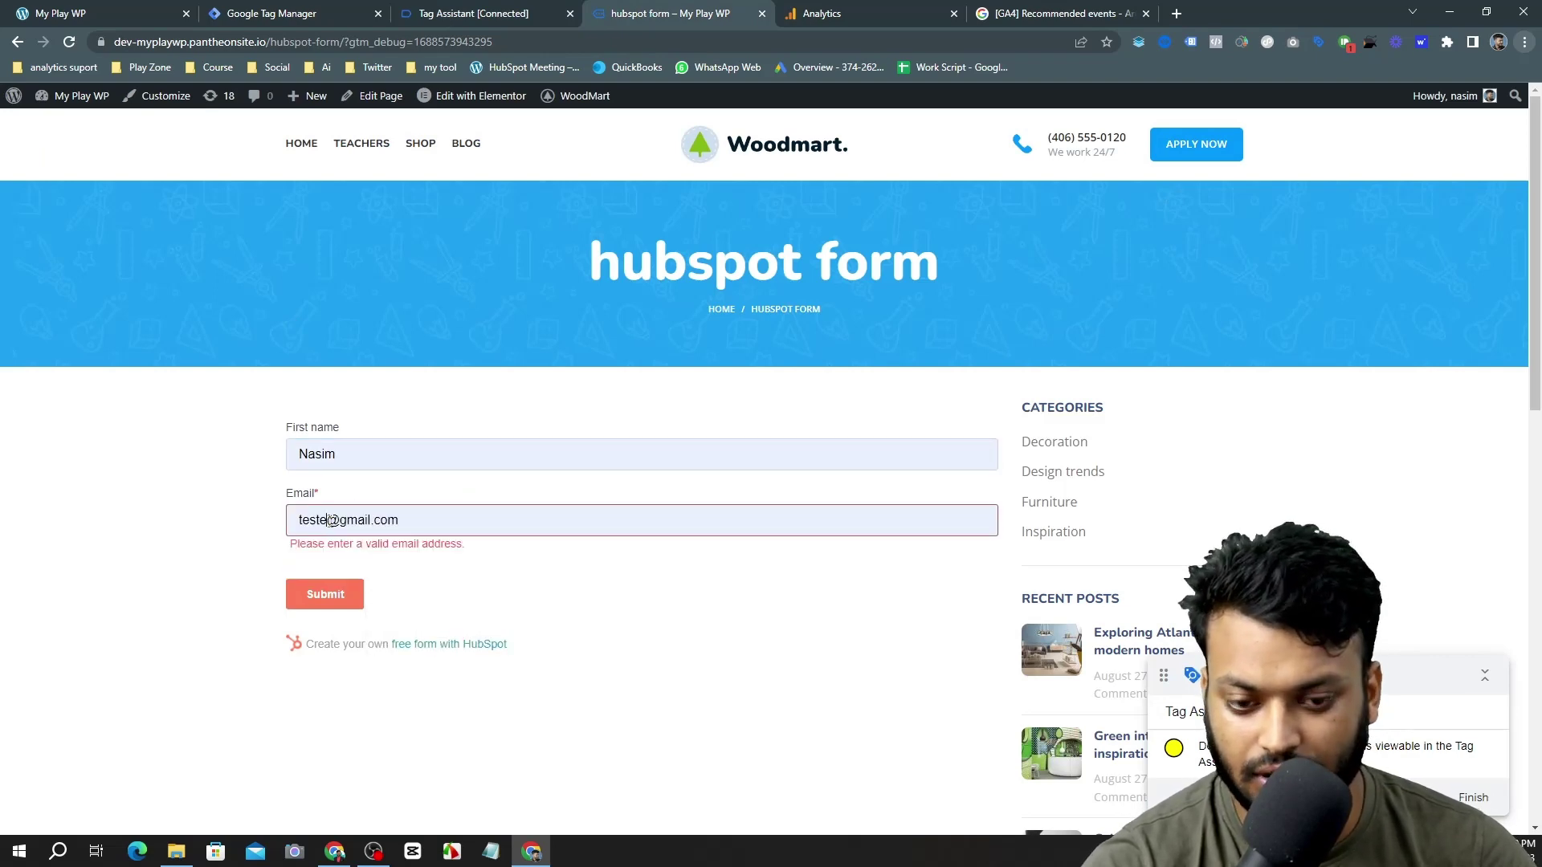
pyautogui.click(330, 521)
pyautogui.write('tesd')
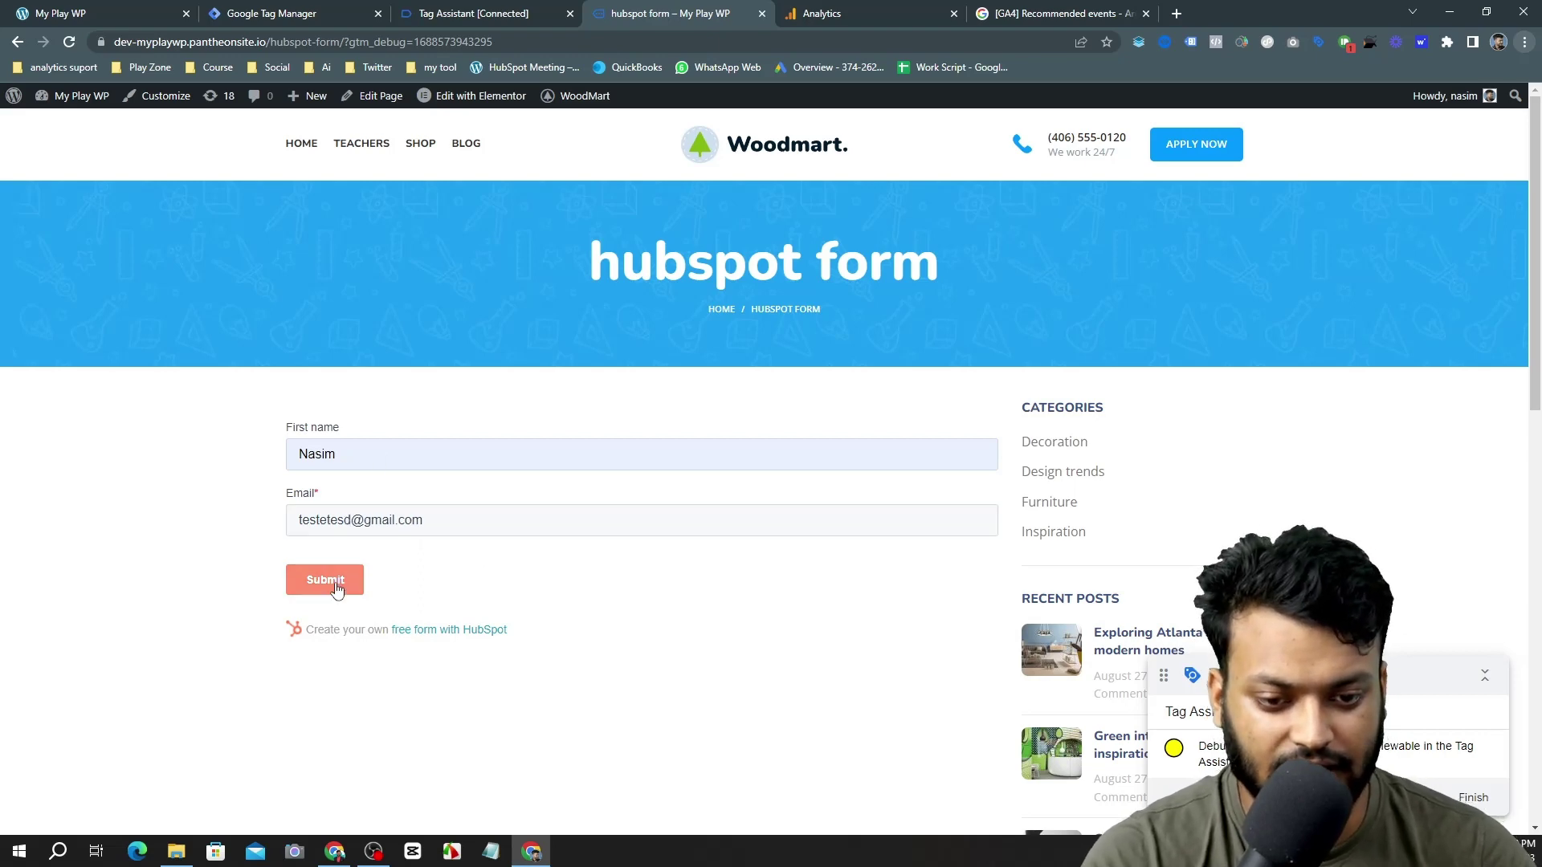
# Submit the HubSpot form and confirm GA4 Event - hubspot meeting fired in Tag Assistant.
pyautogui.click(472, 12)
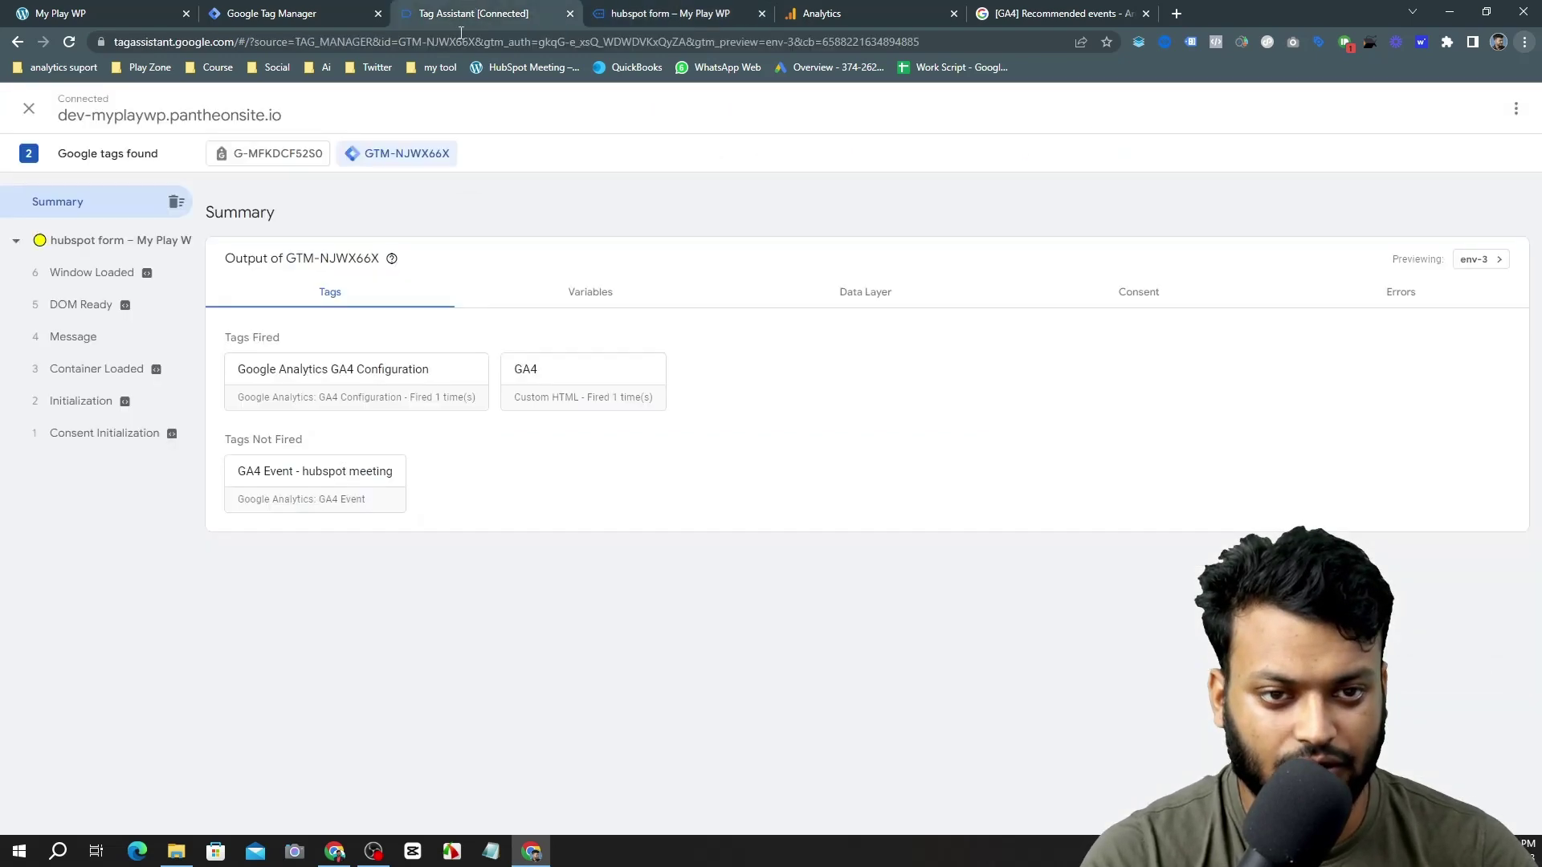
pyautogui.click(700, 9)
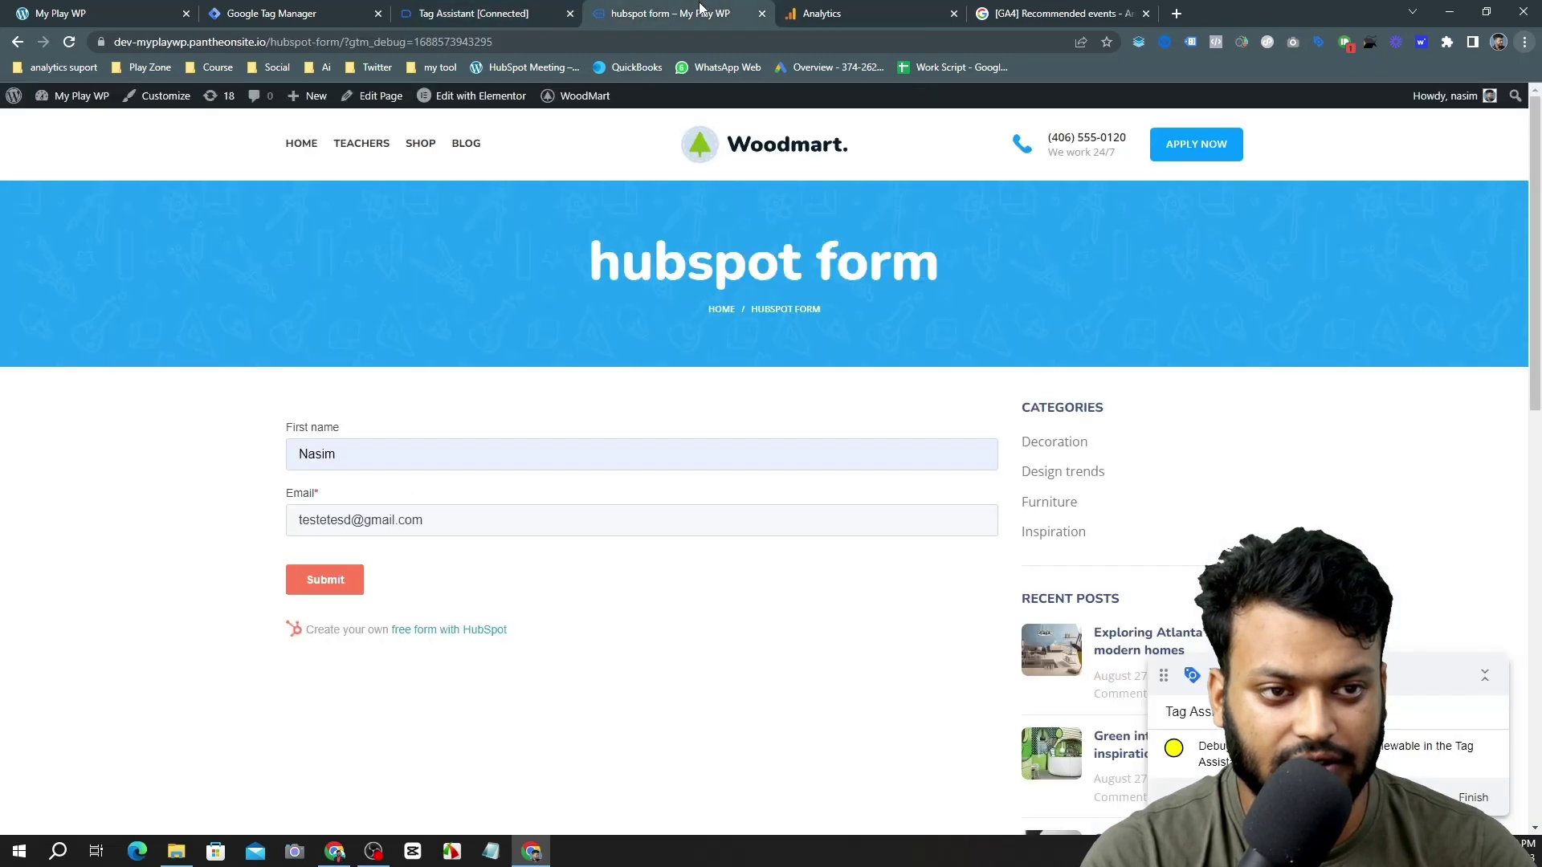
pyautogui.click(338, 592)
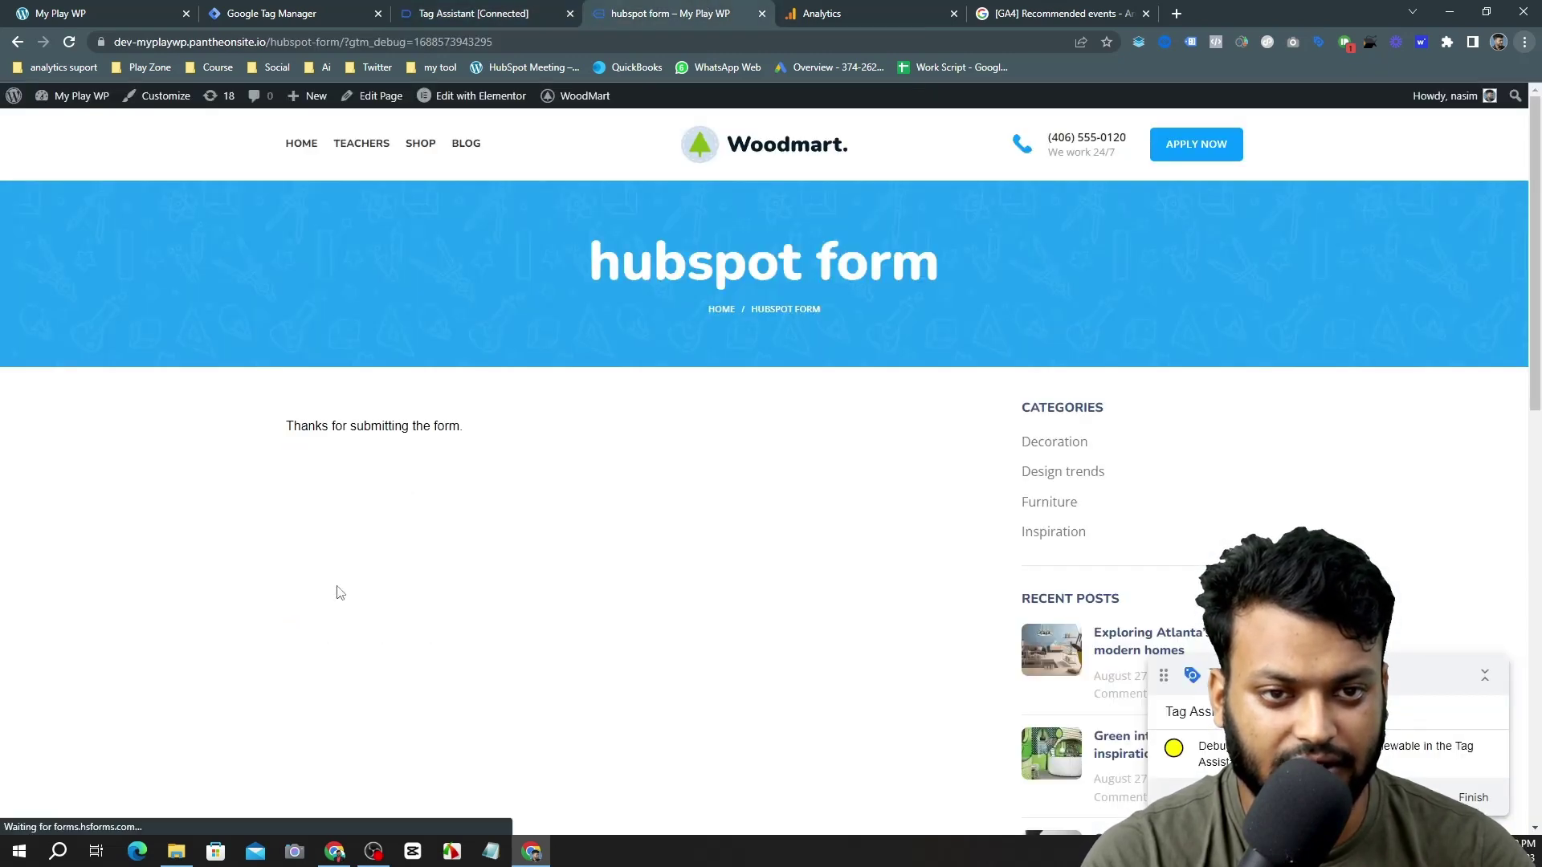
pyautogui.click(510, 7)
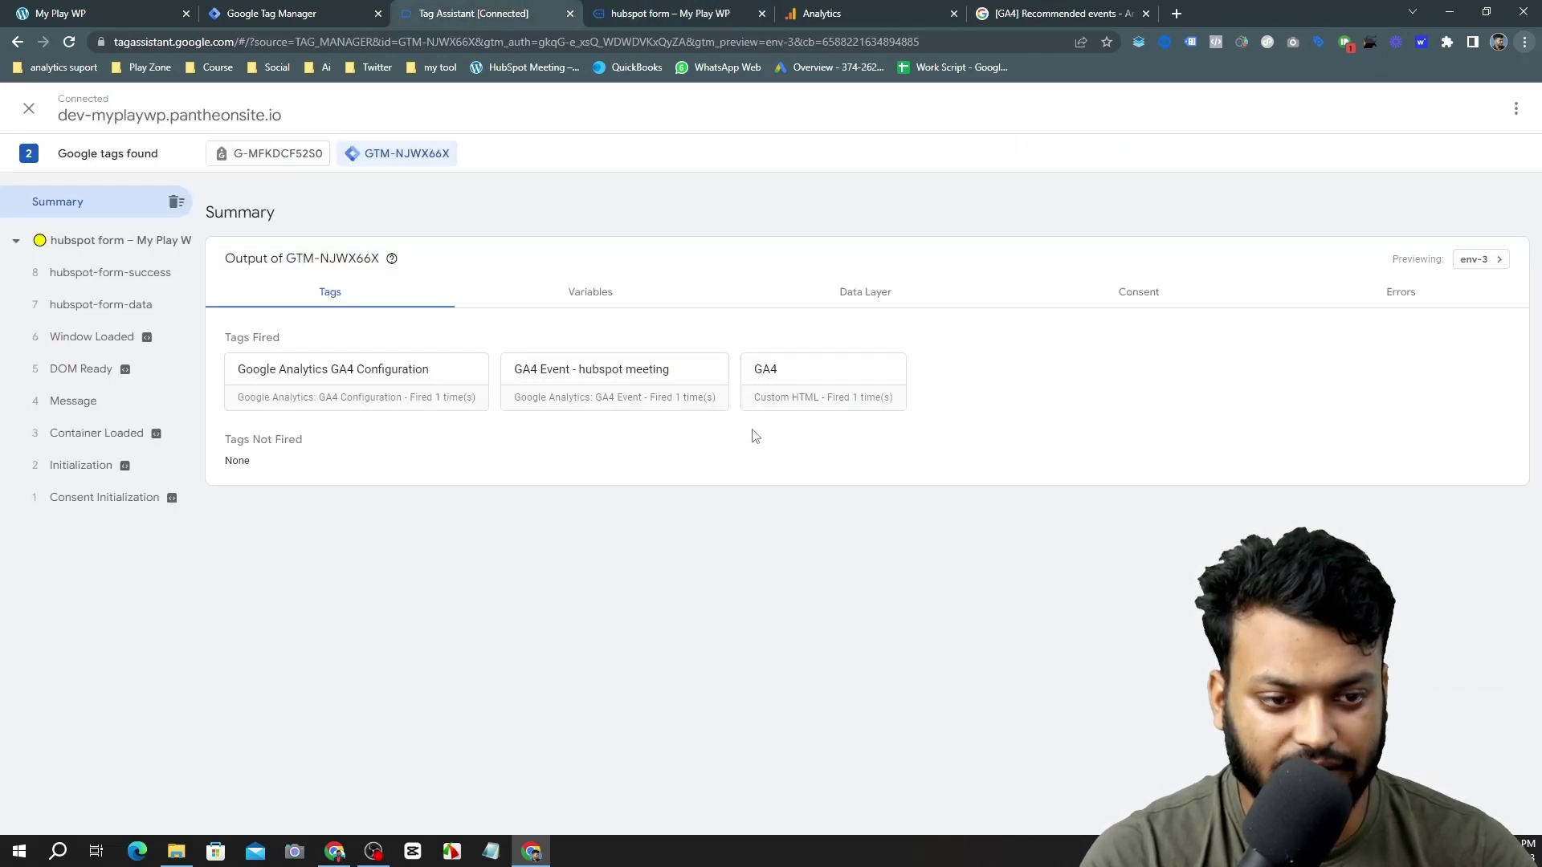
# Select the Google debug device and review the generate_lead event's parameters in DebugView.
pyautogui.click(901, 7)
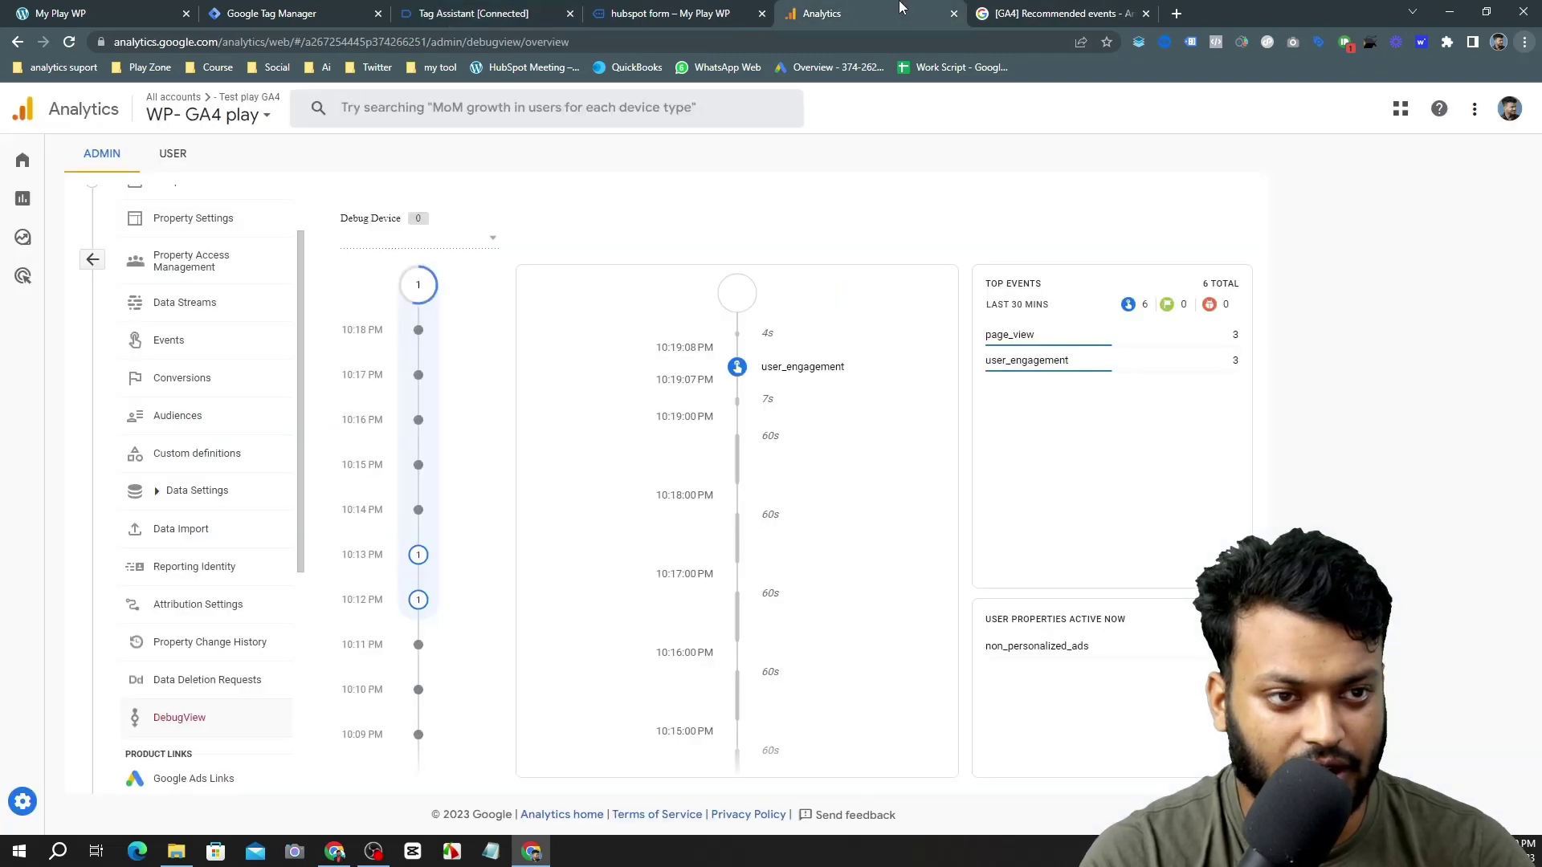
pyautogui.click(489, 241)
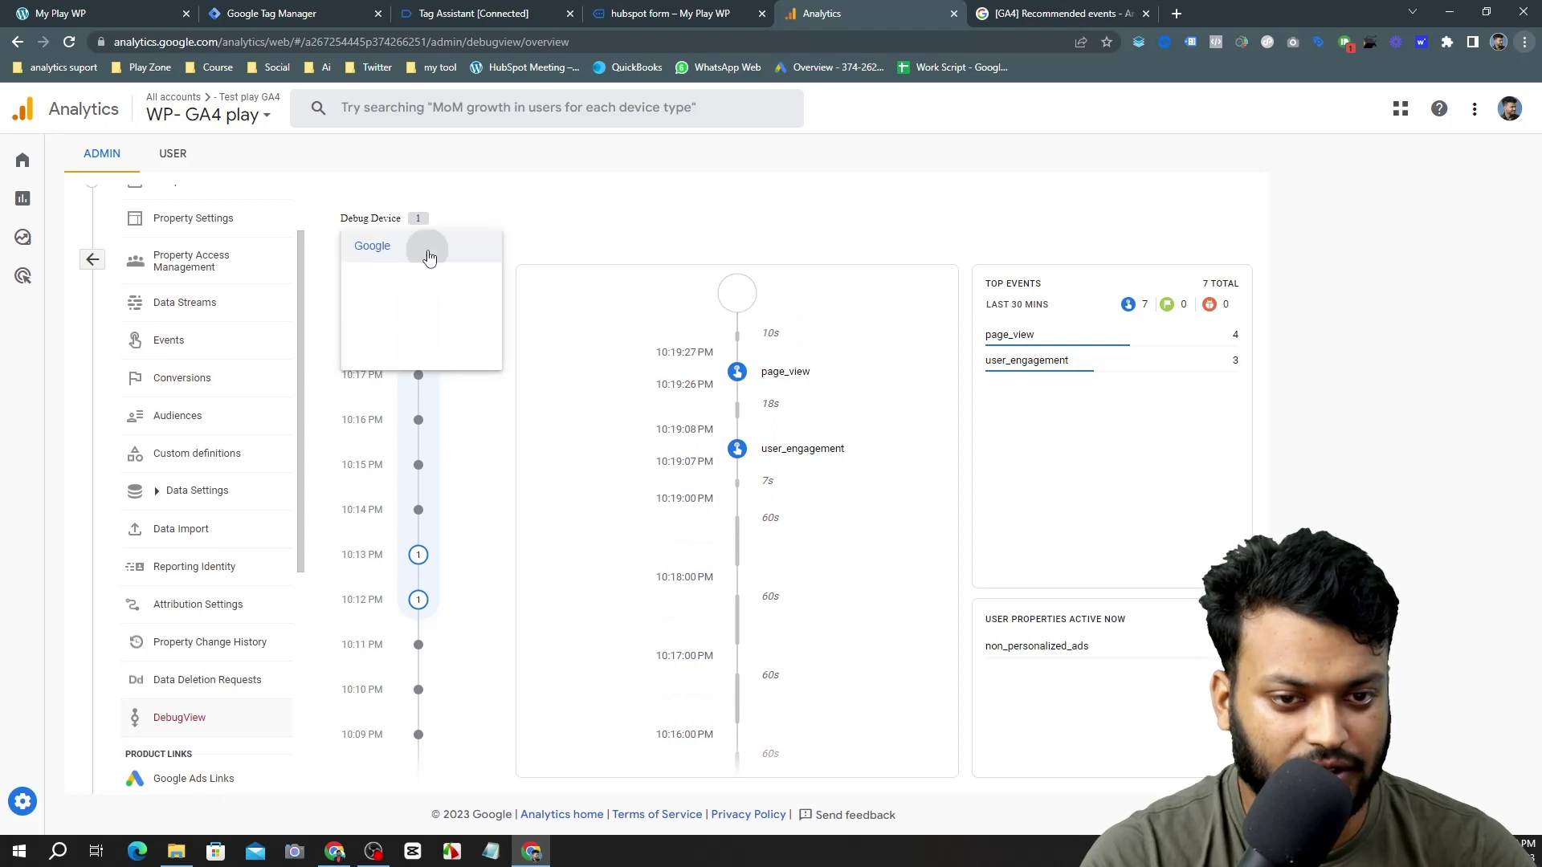
pyautogui.click(423, 249)
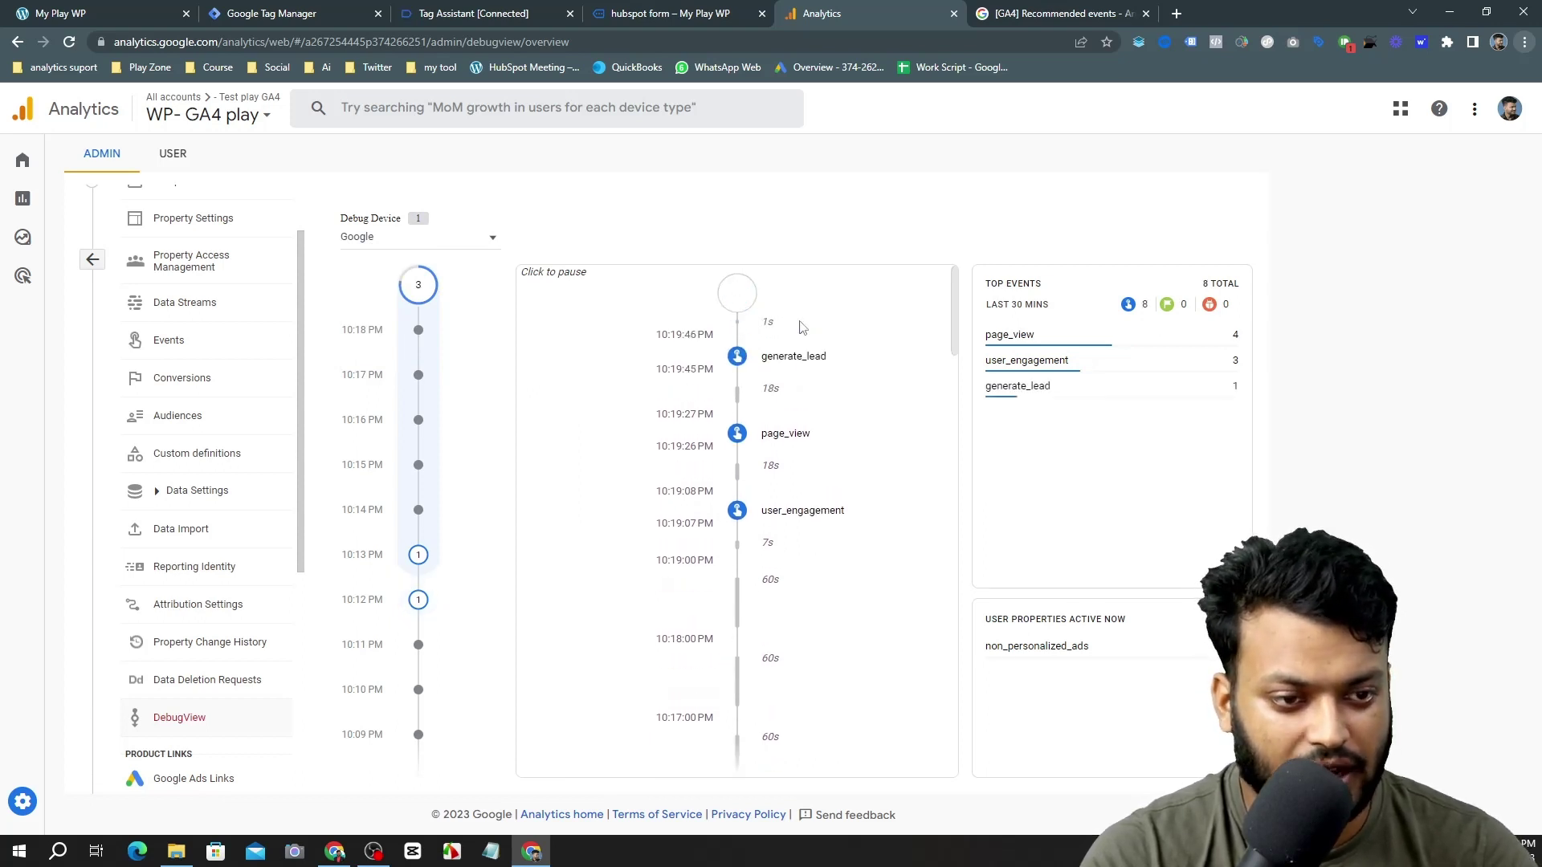
pyautogui.click(786, 375)
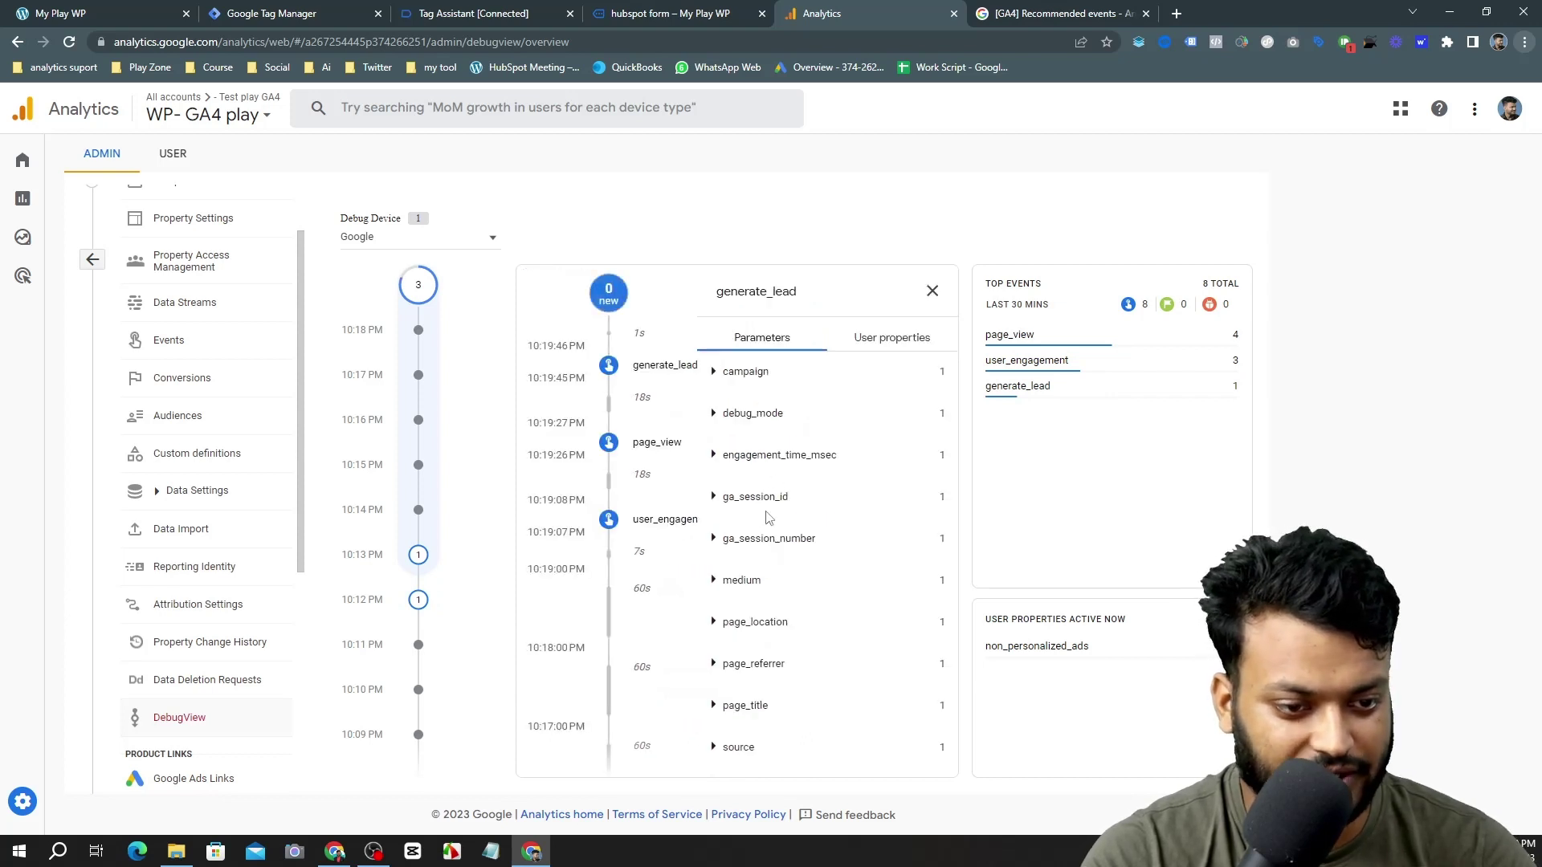
pyautogui.click(932, 292)
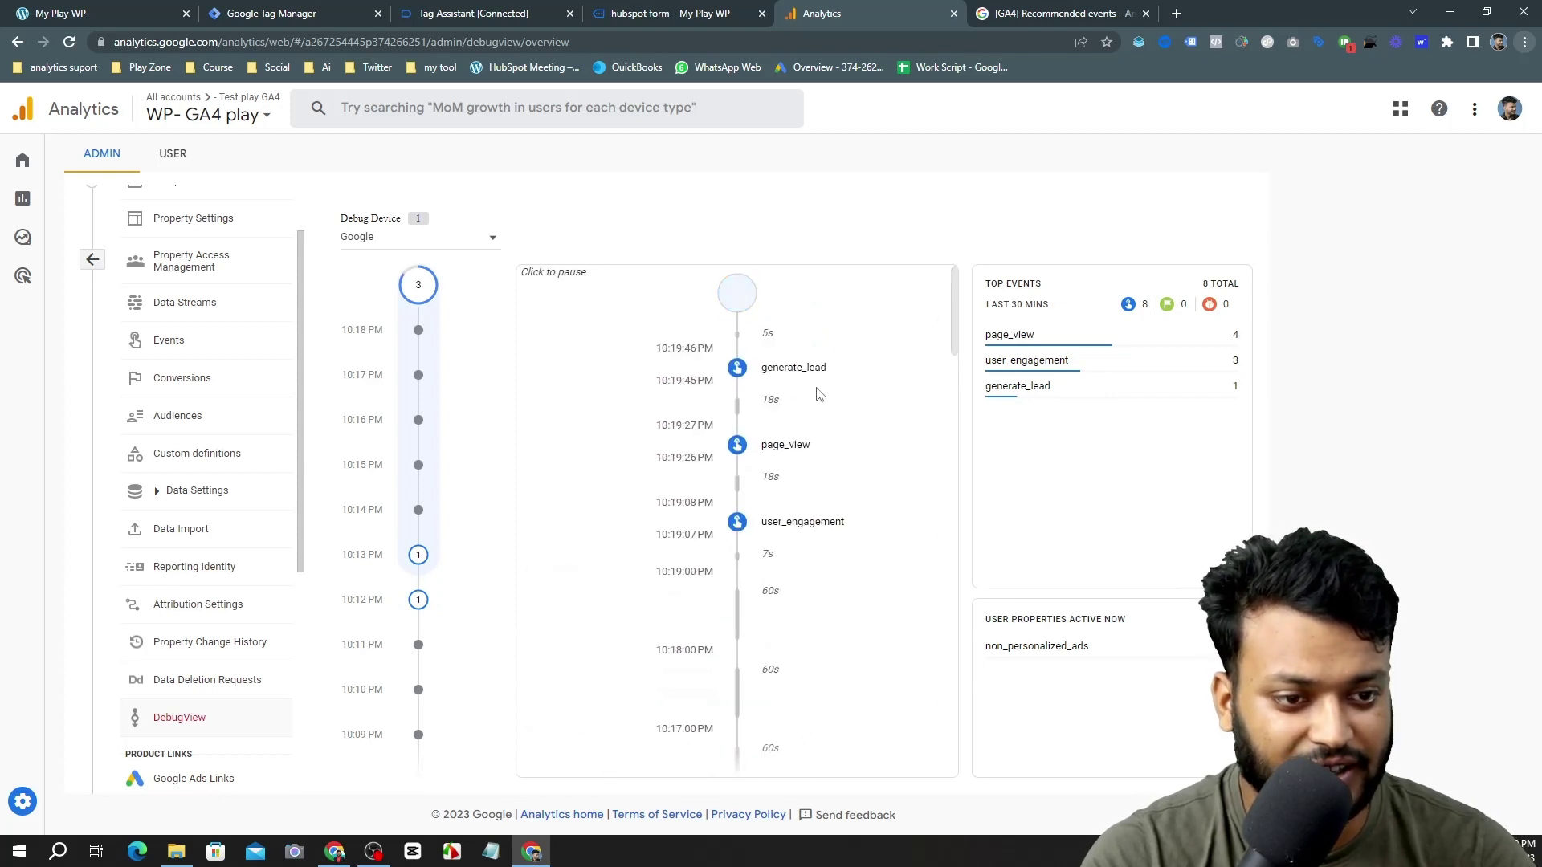
pyautogui.click(474, 13)
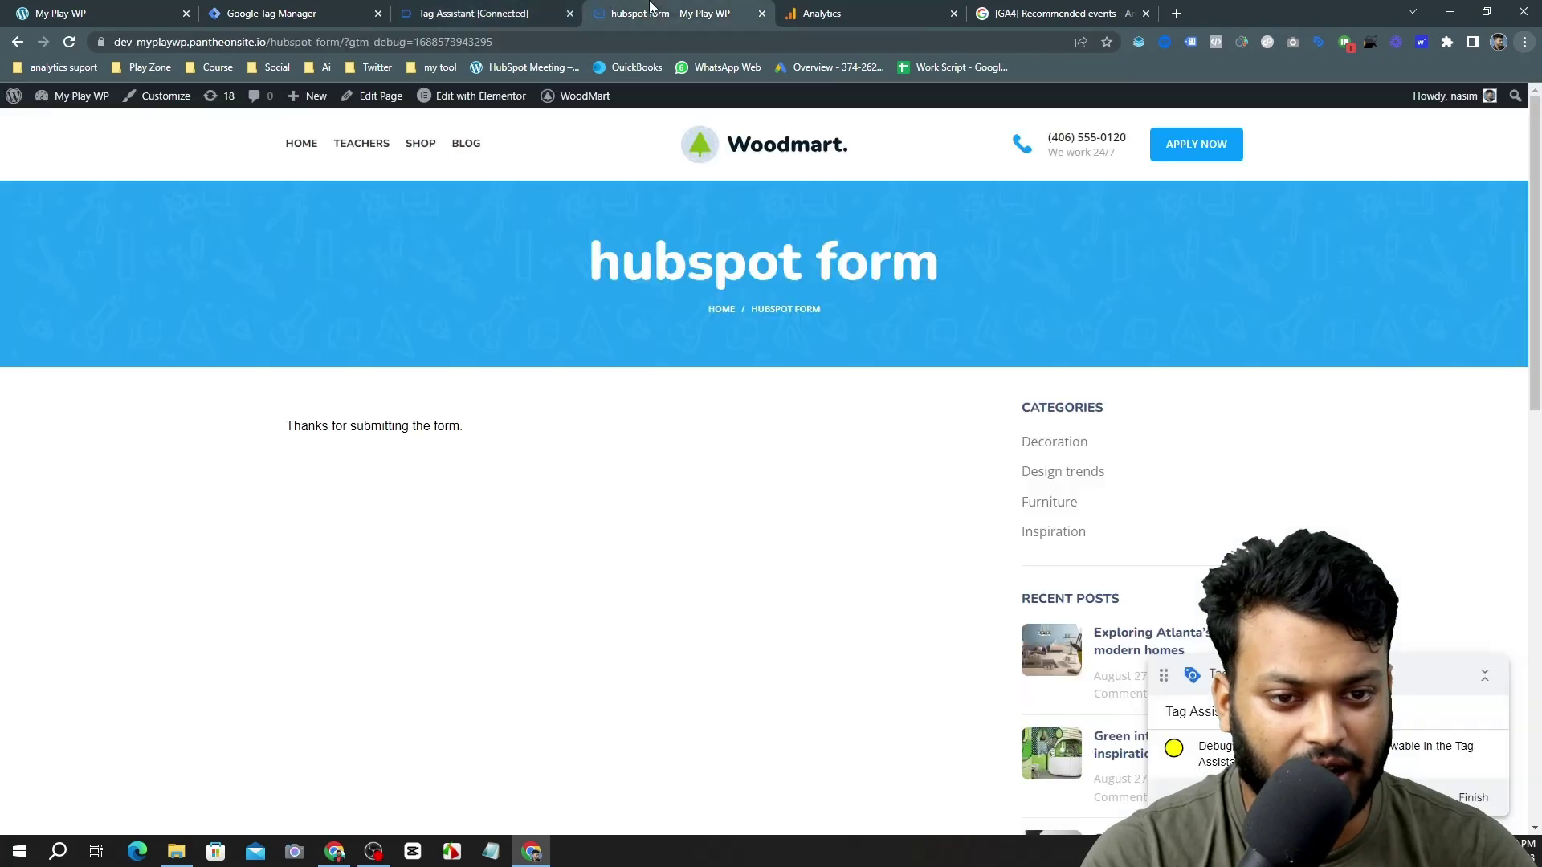